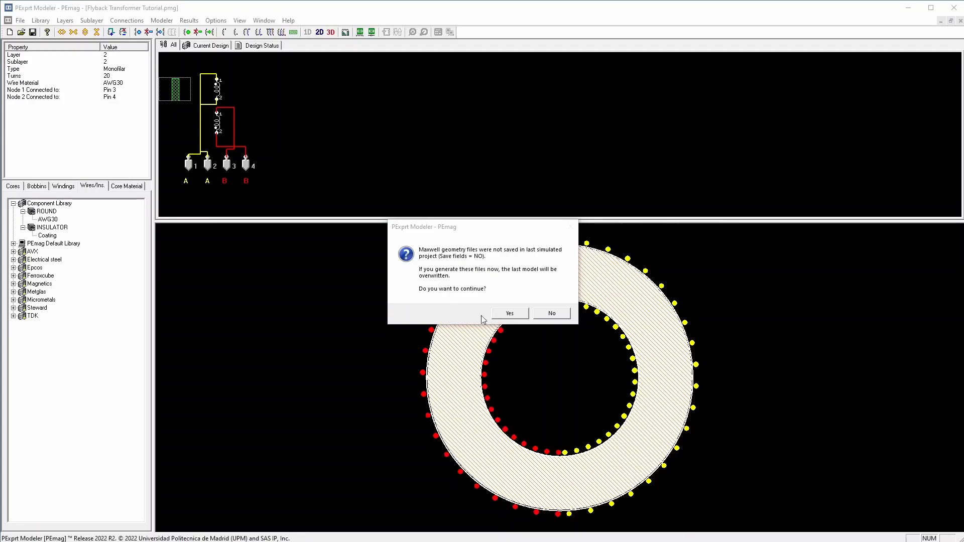
- Generate the Maxwell geometry files over the last model and open the frontal 2D project, showing its analysis setups
left_click(510, 314)
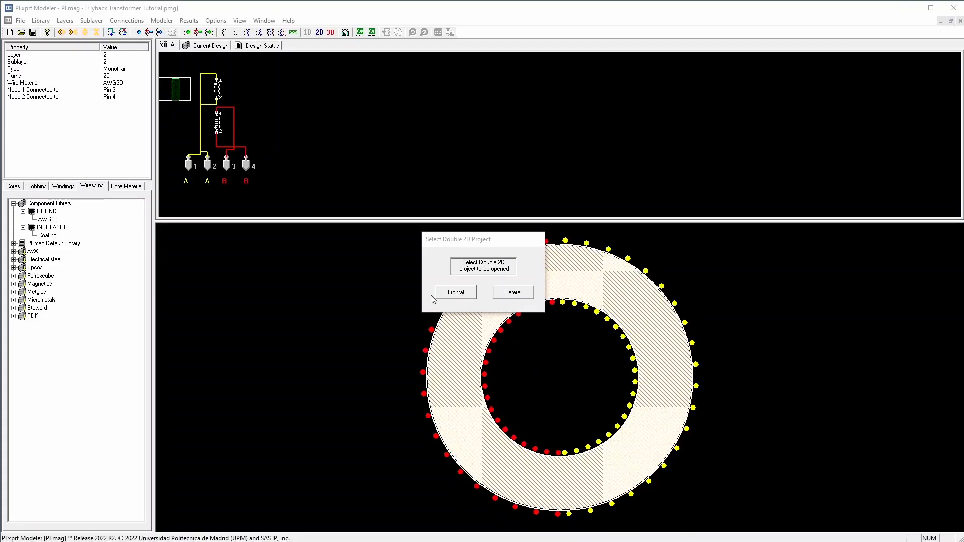
left_click(454, 292)
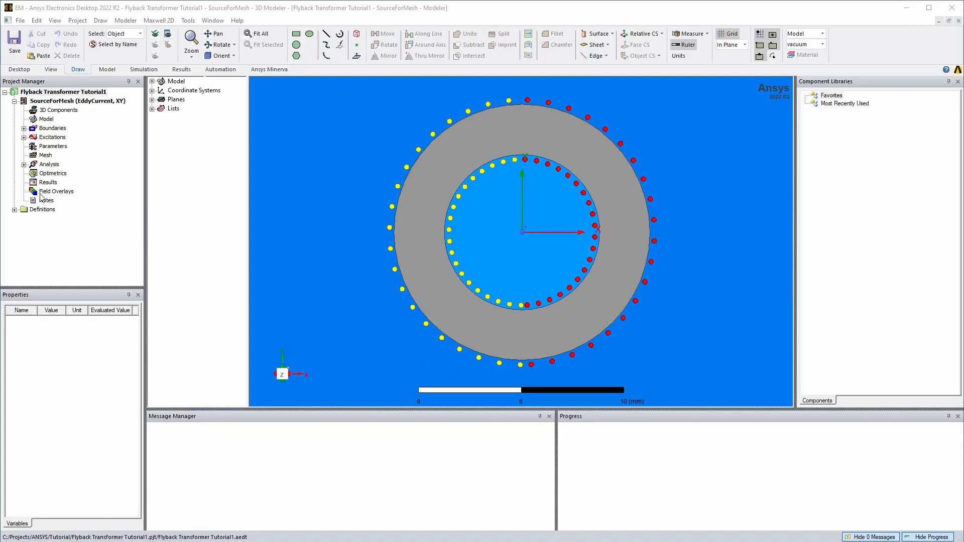
left_click(25, 165)
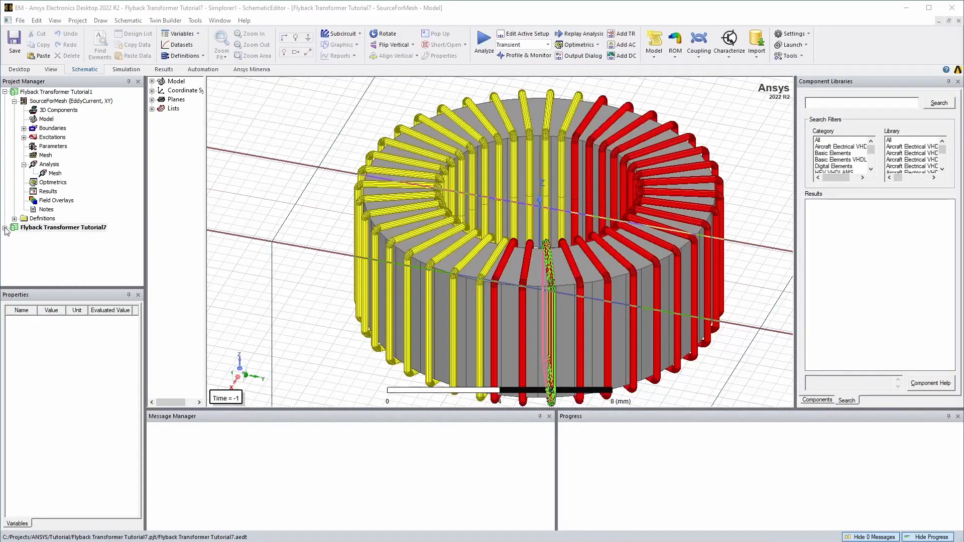
- Rename the Flyback Transformer Tutorial1 project as "Flyback Transformer Tutorial 2D"
left_click(5, 227)
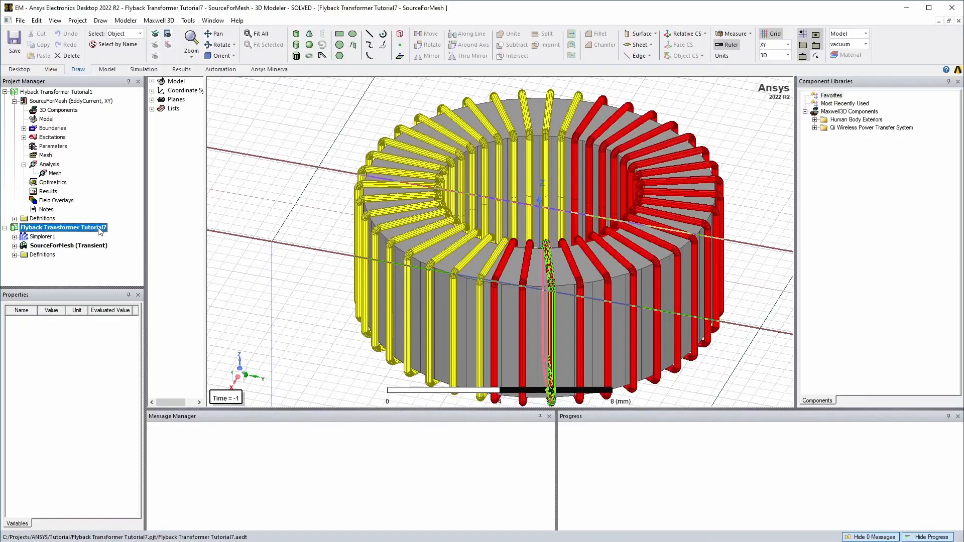
left_click(70, 93)
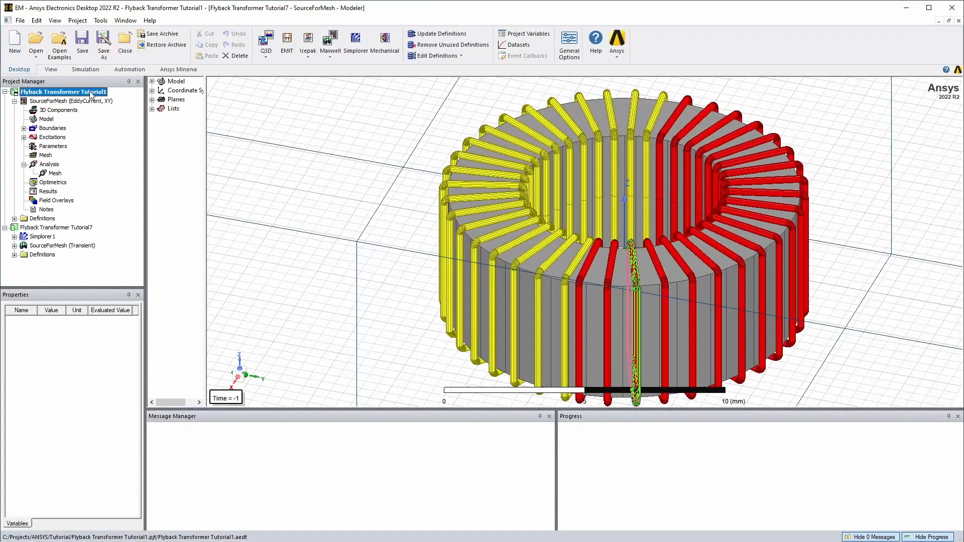
right_click(91, 95)
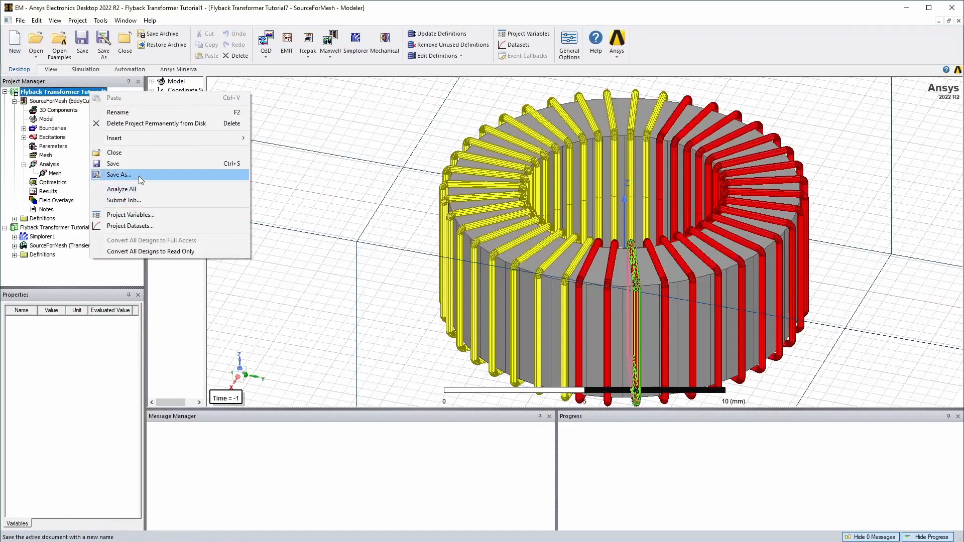
left_click(118, 112)
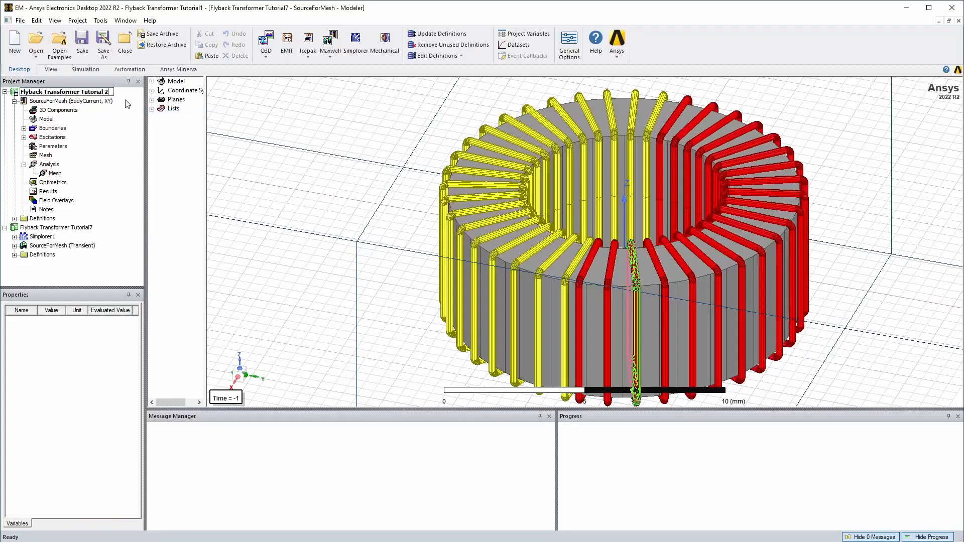
type("2D")
key("Return")
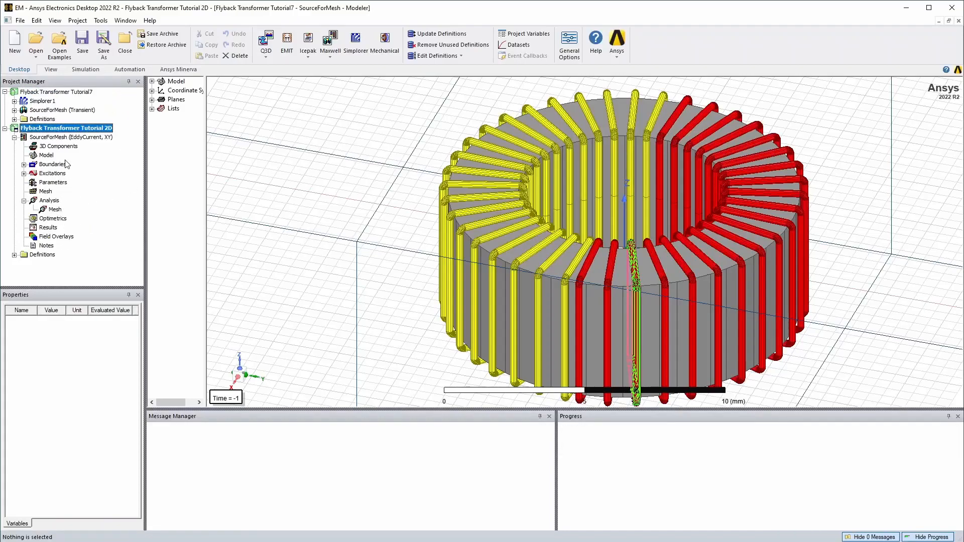
- Rename the Flyback Transformer Tutorial7 project as "Flyback Transformer Tutorial 3D"
left_click(76, 92)
right_click(76, 92)
left_click(120, 112)
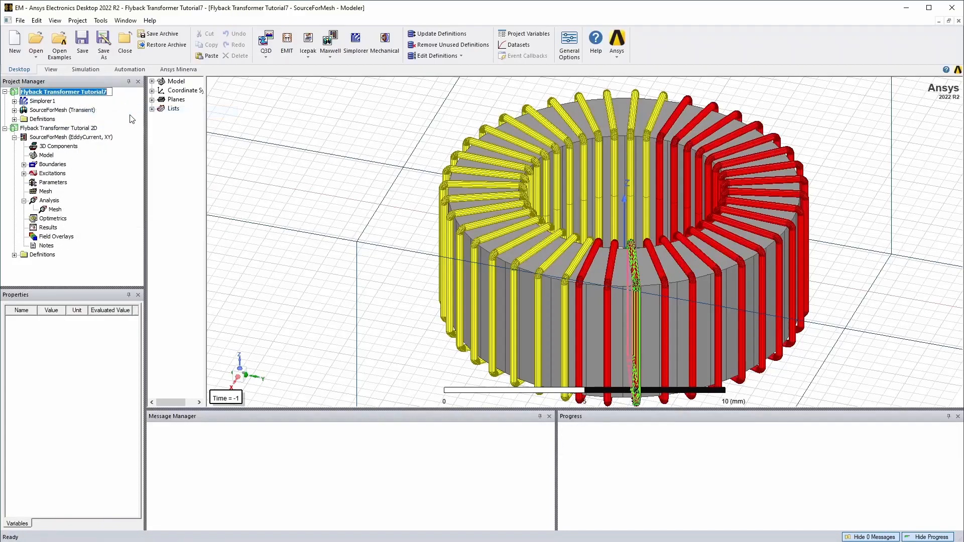
left_click(107, 94)
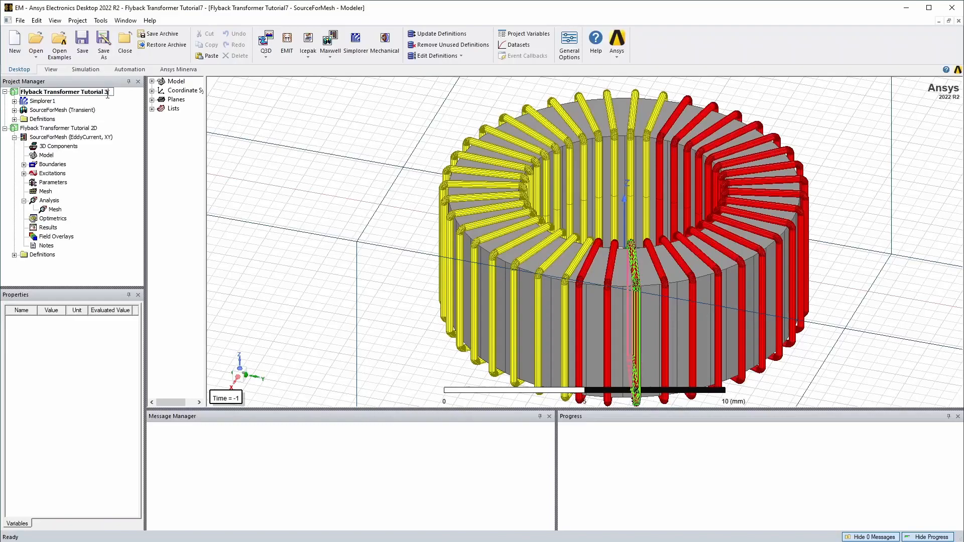
type("3D")
key("Return")
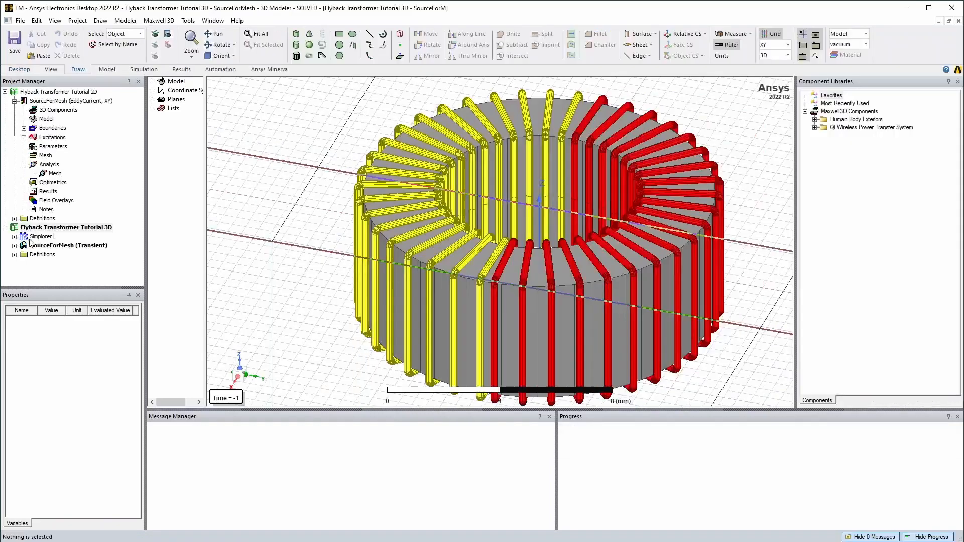
- Copy the Simplorer1 circuit design from the 3D project into the 2D project and open the copy's schematic
left_click(39, 238)
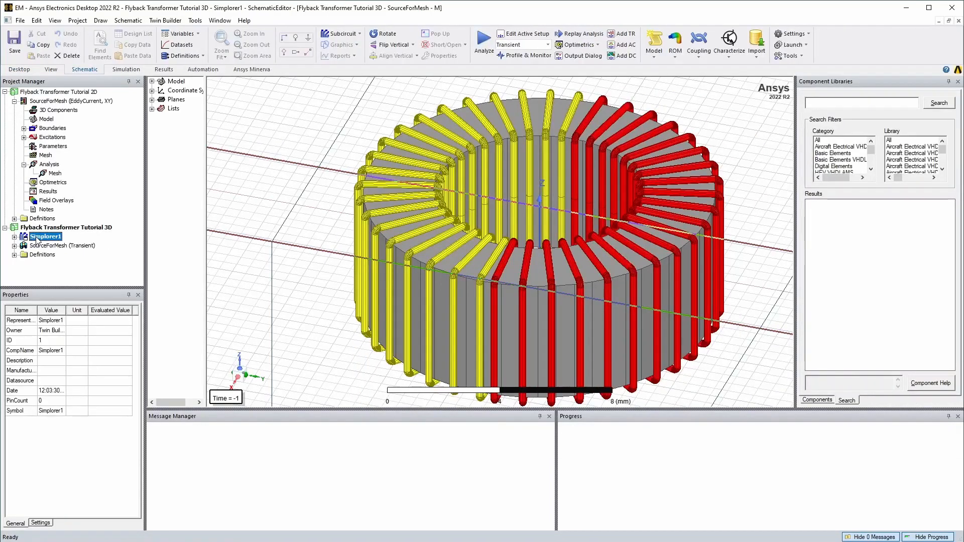
left_click(51, 93)
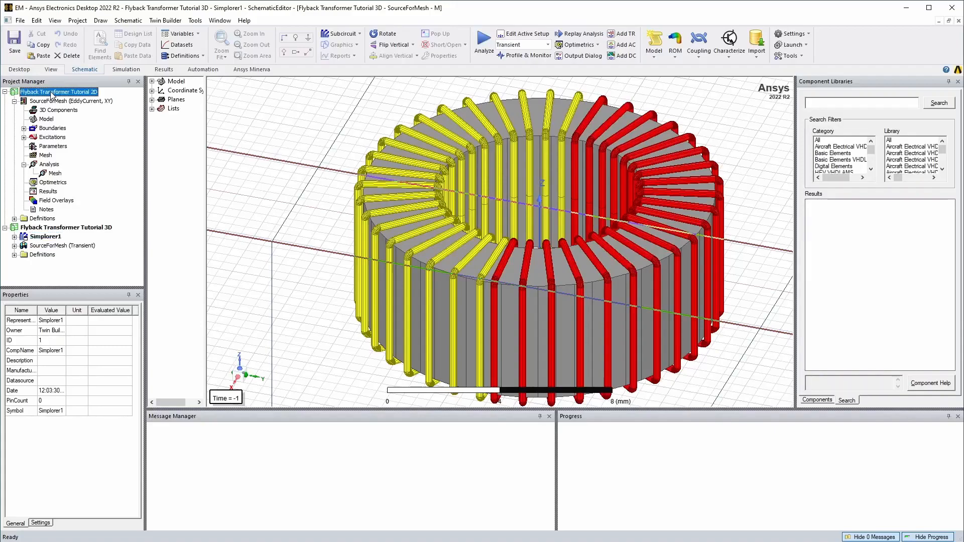
key("ctrl+v")
double_click(15, 103)
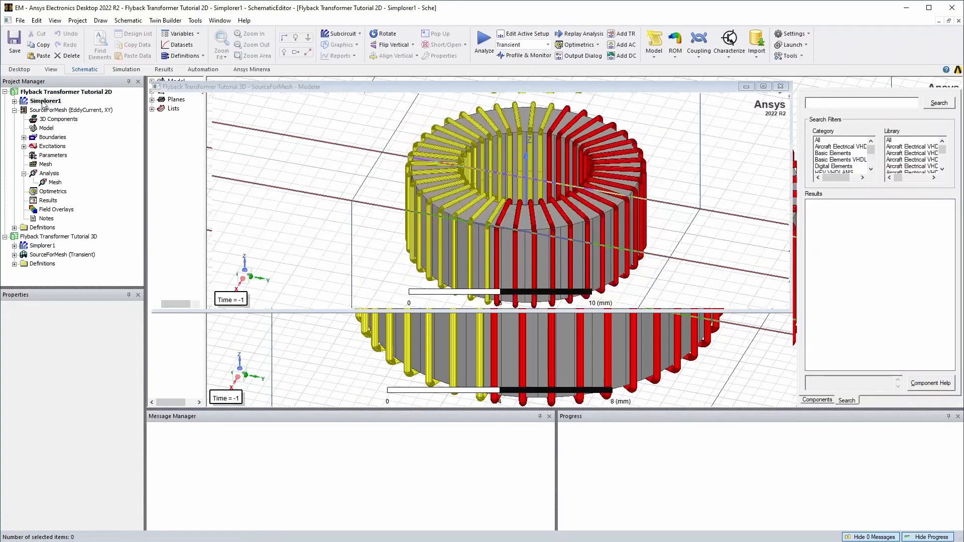
- Locate the MagIncMPP200 material in the 3D project's definitions and inspect its properties
left_click(14, 263)
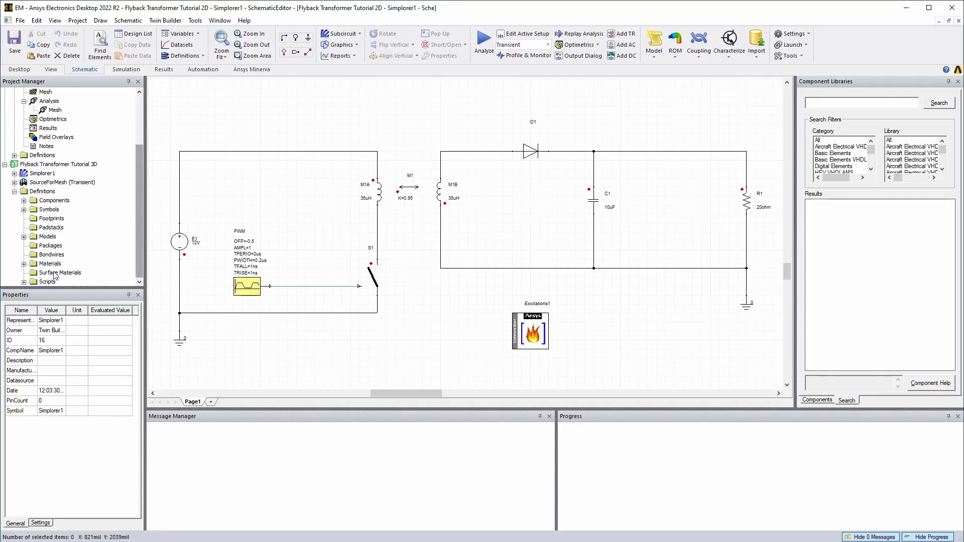
left_click(24, 264)
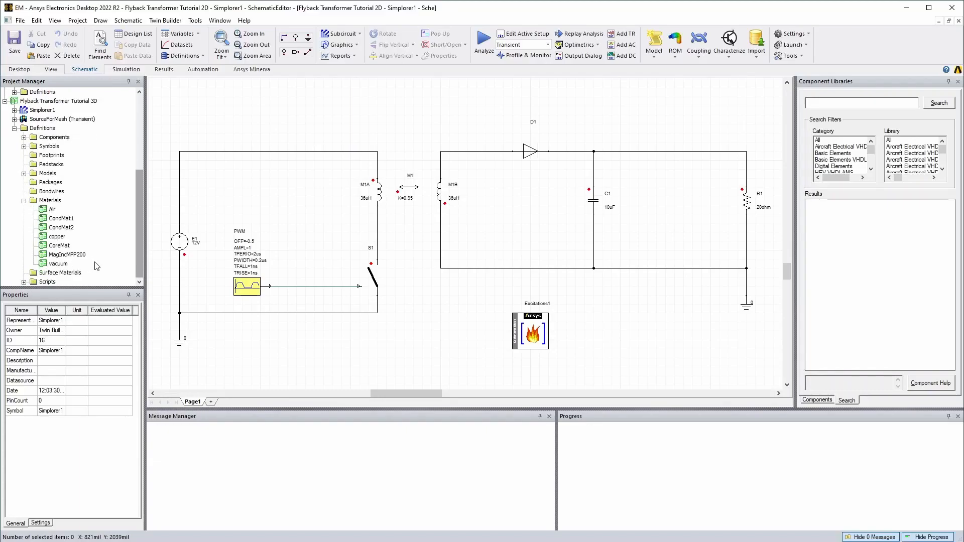
left_click(67, 255)
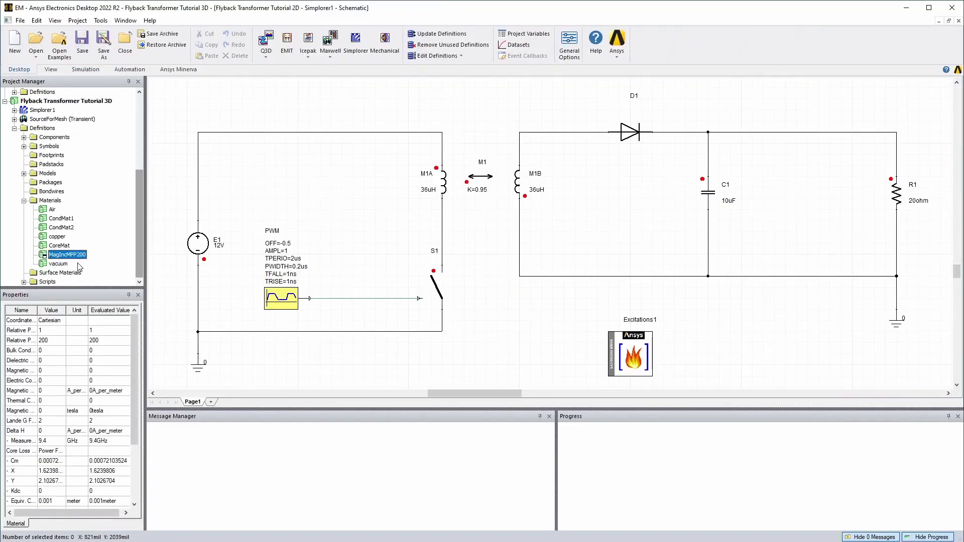
- Examine the 2D project's material definitions and the commands available for adding a material there
scroll(41, 224, "up", 5)
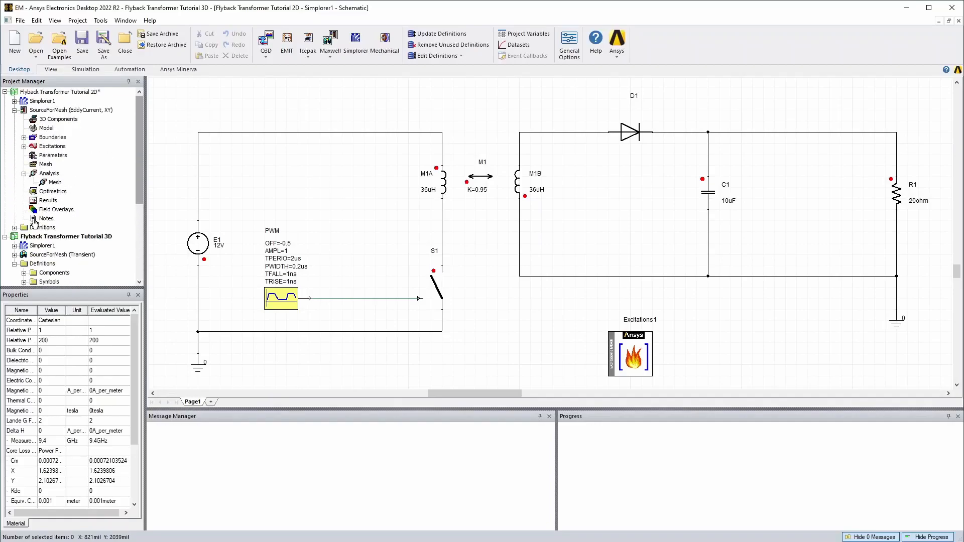
left_click(16, 228)
scroll(42, 252, "down", 3)
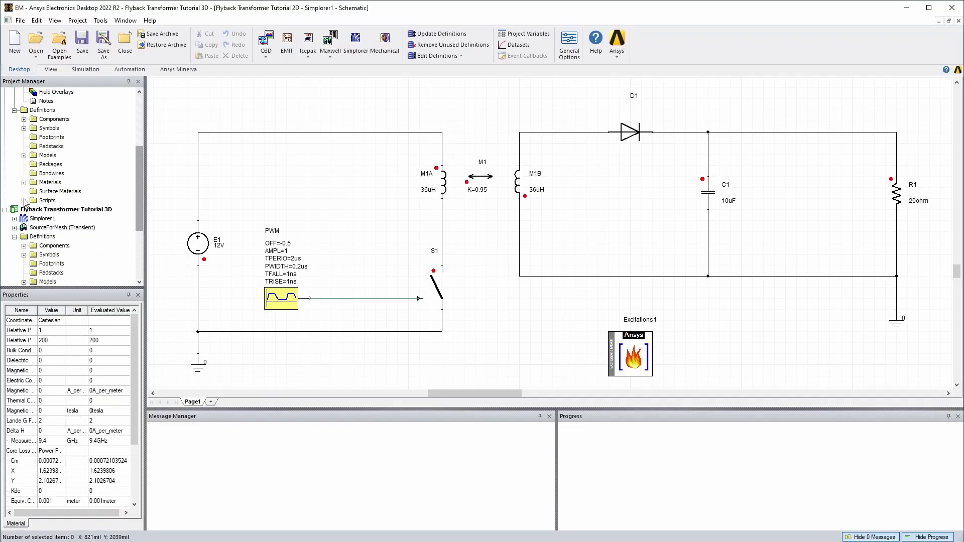
left_click(24, 183)
left_click(49, 183)
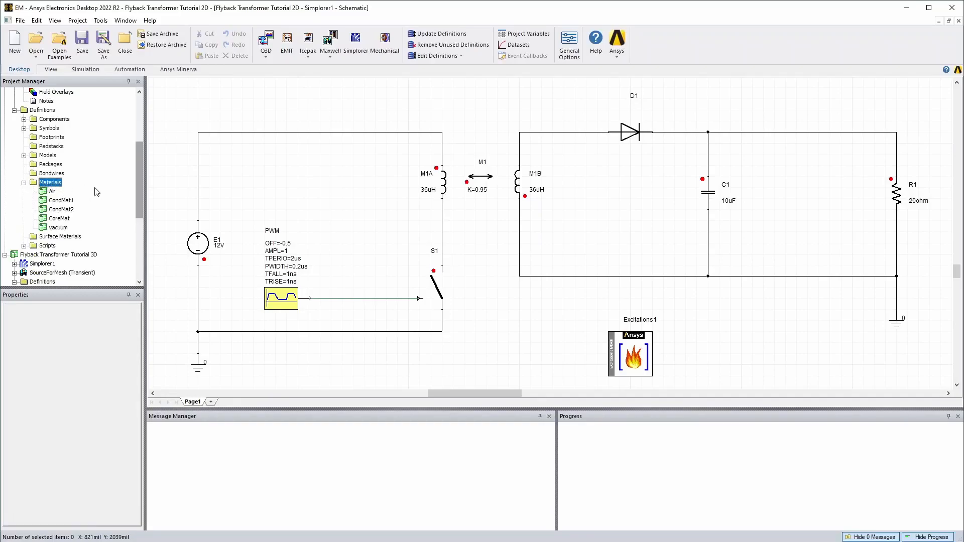
right_click(51, 184)
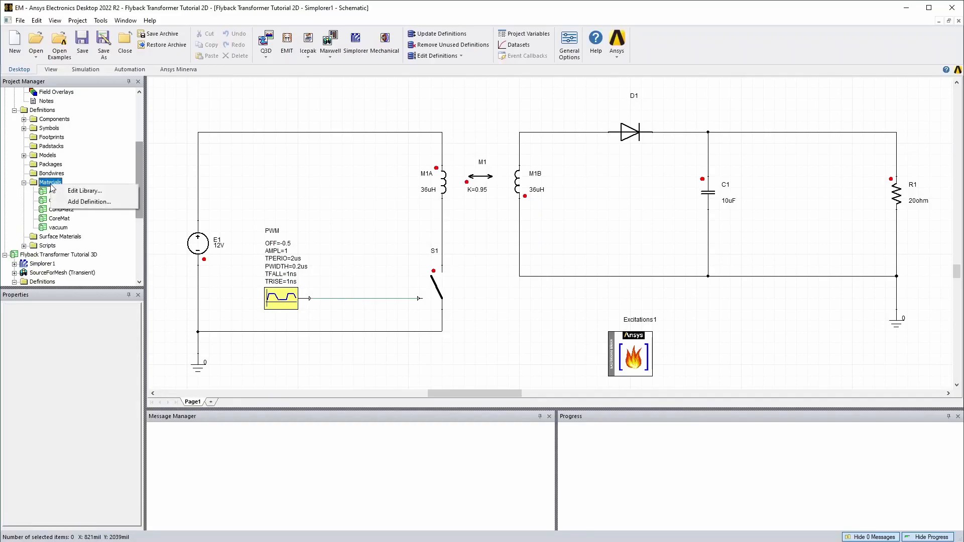
left_click(48, 185)
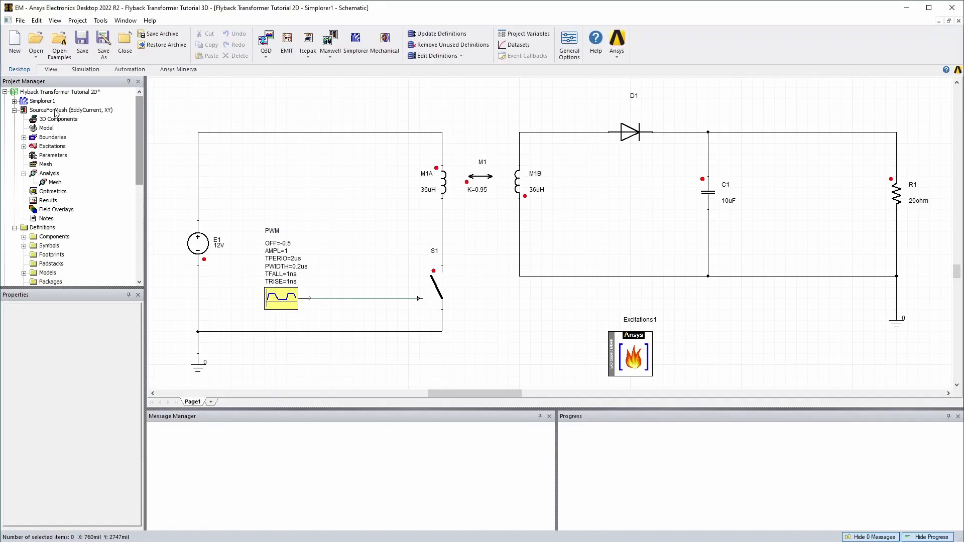
- Open the 2D SourceForMesh design and check the material library available for its CoreMat sheets
double_click(83, 112)
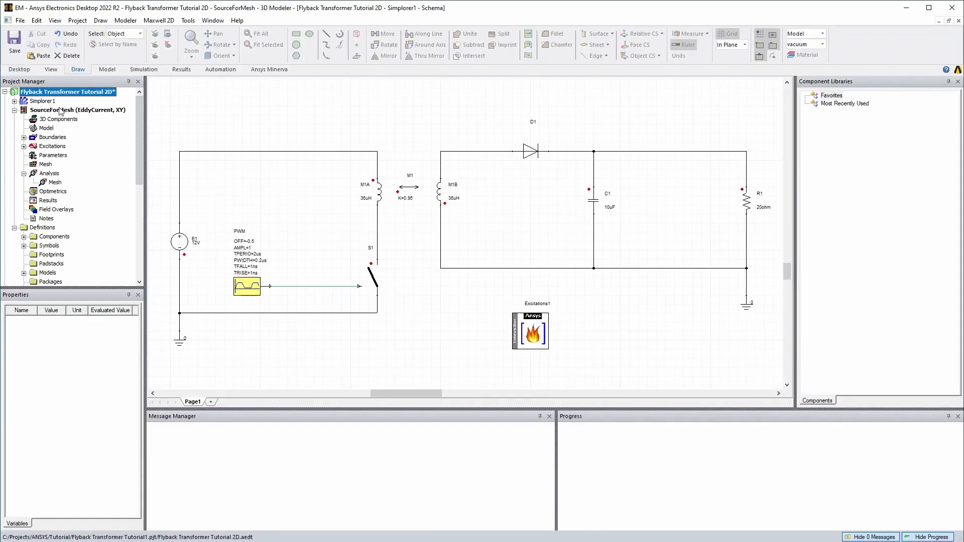
double_click(59, 111)
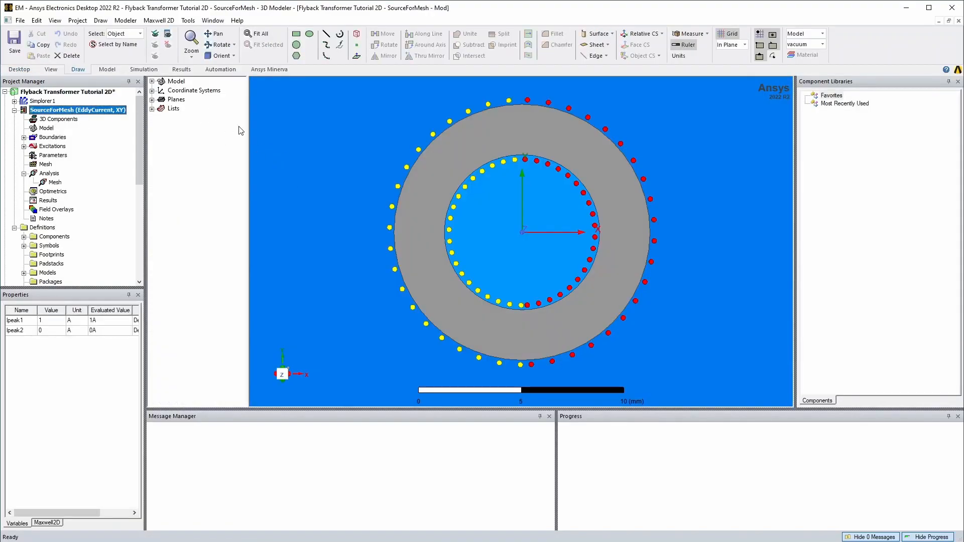
left_click(151, 82)
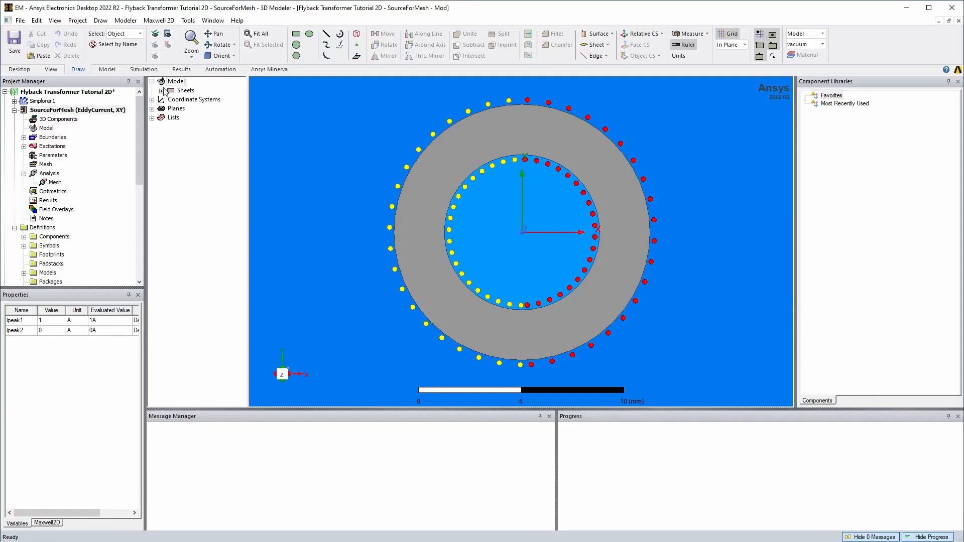
left_click(162, 90)
left_click(204, 129)
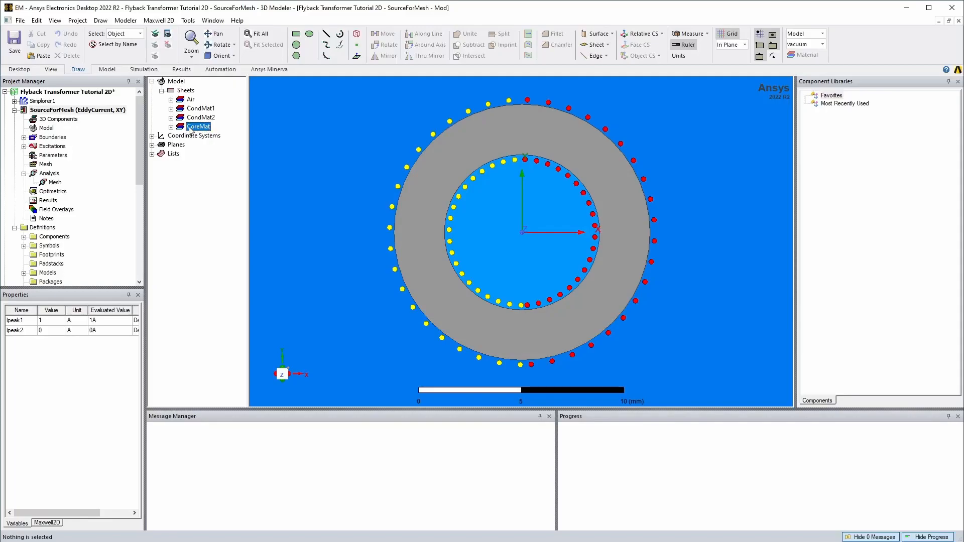
right_click(190, 127)
left_click(220, 189)
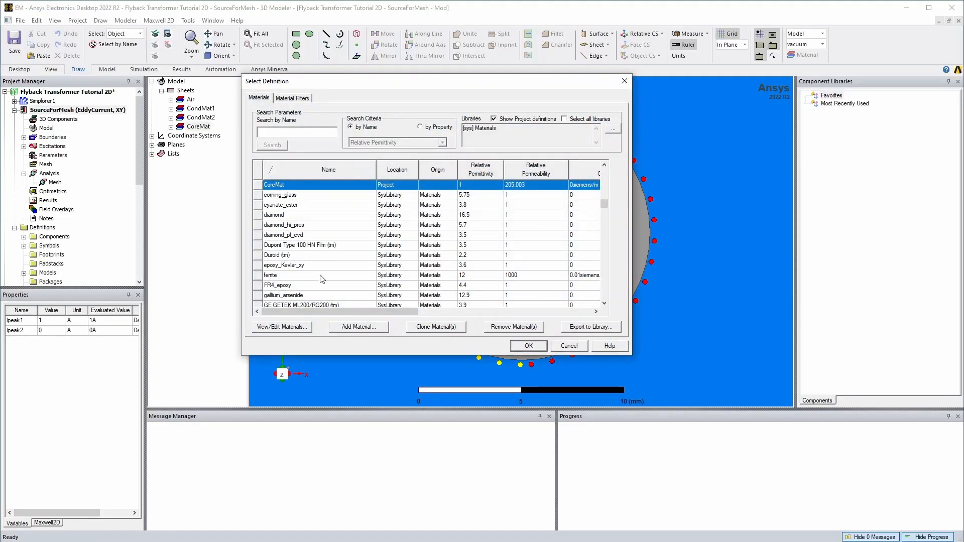
scroll(303, 232, "up", 15)
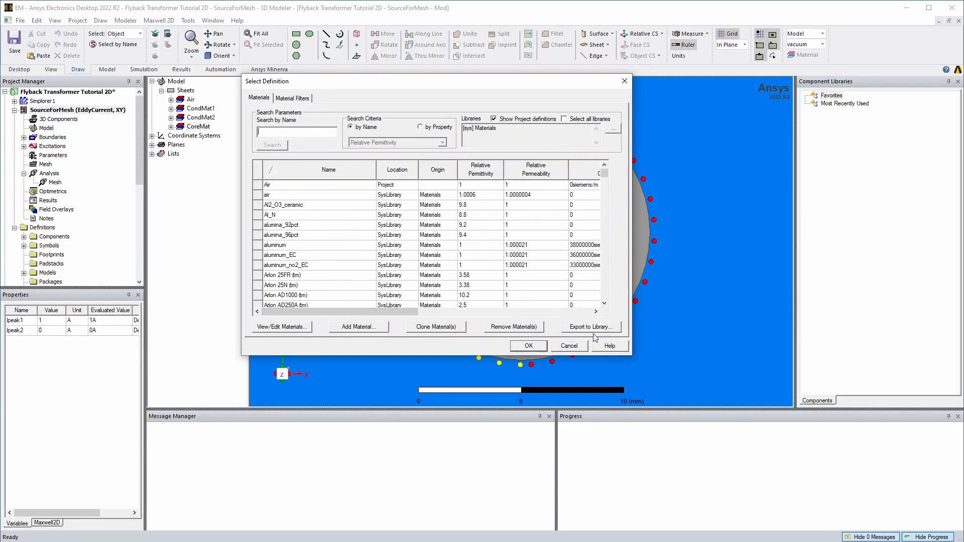
left_click(569, 346)
- Open the 3D project's SourceForMesh design and bring up the material definition of its MagIncMPP200 core solid
scroll(18, 209, "down", 8)
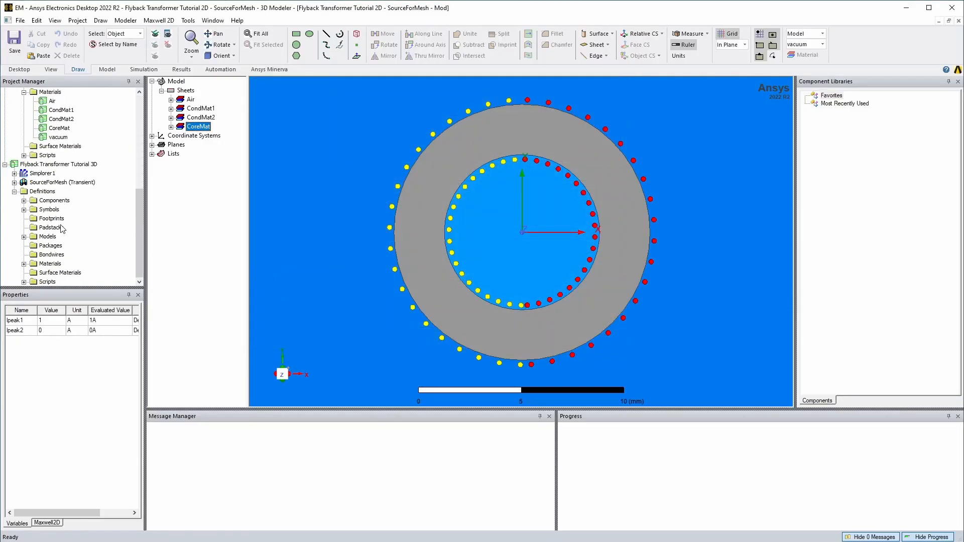
double_click(23, 182)
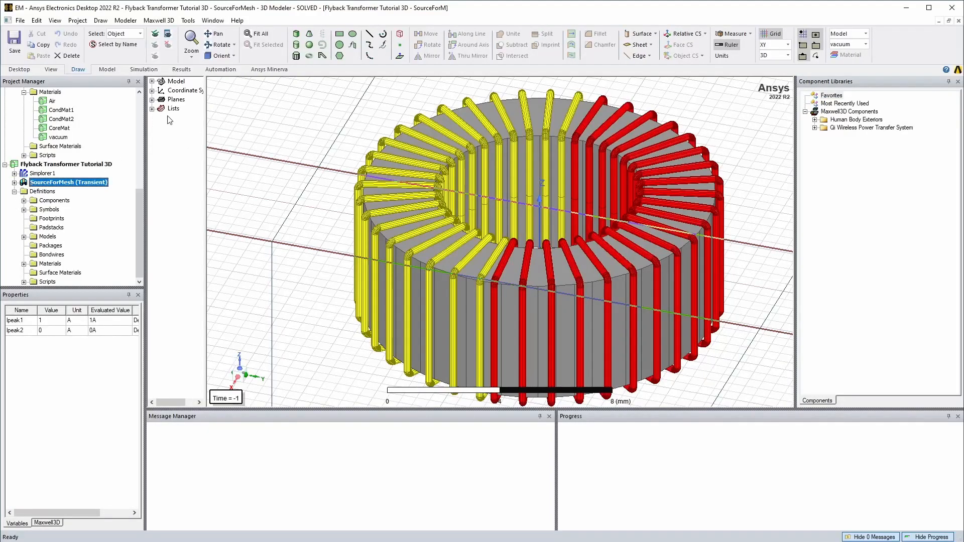
left_click(151, 82)
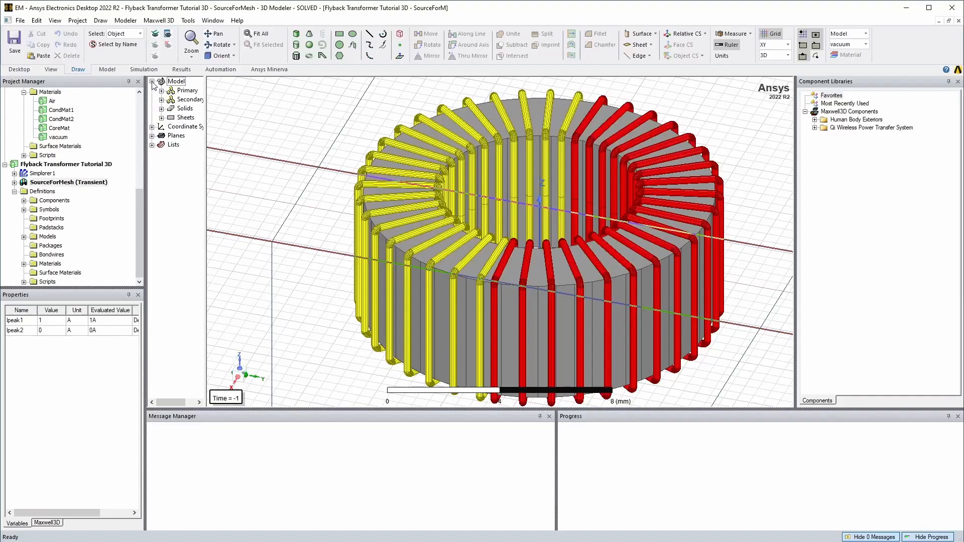
left_click(161, 108)
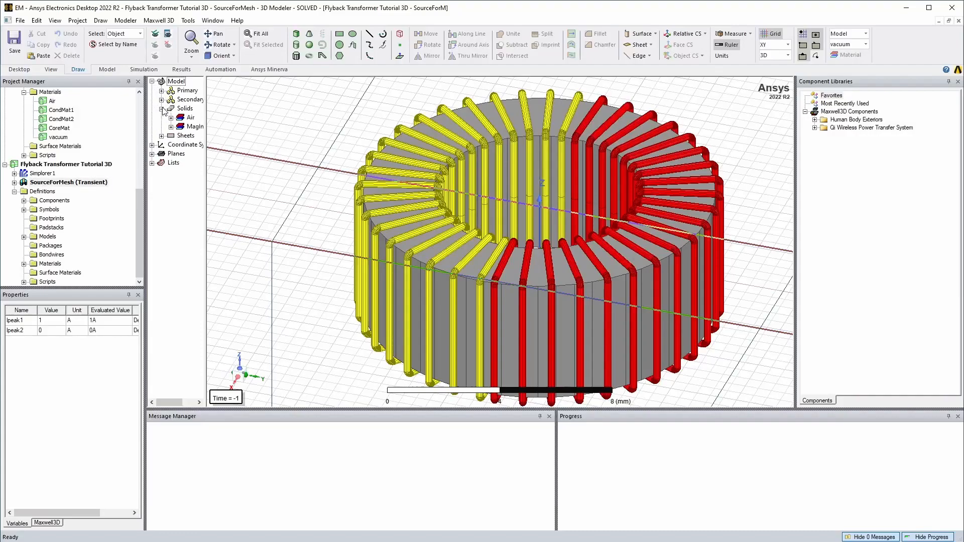
double_click(190, 127)
right_click(186, 127)
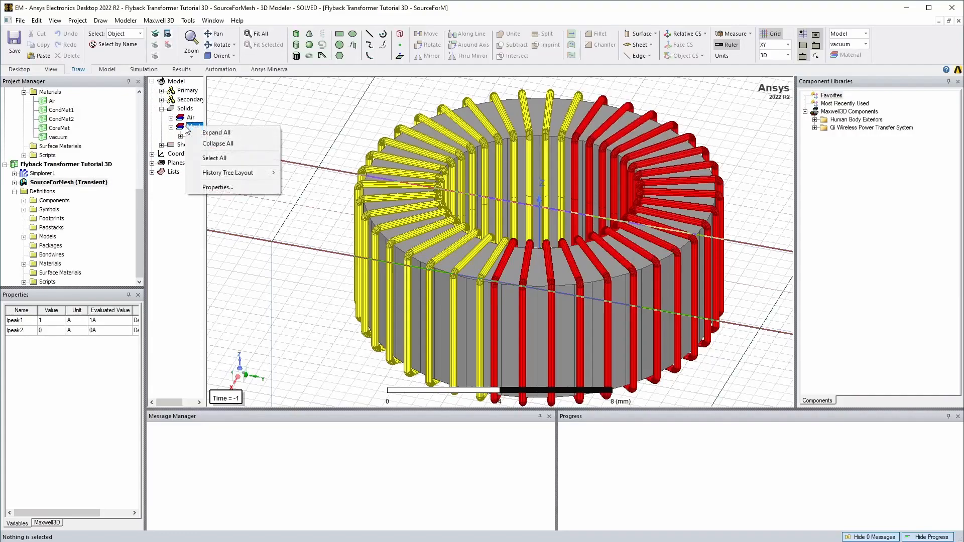
left_click(217, 186)
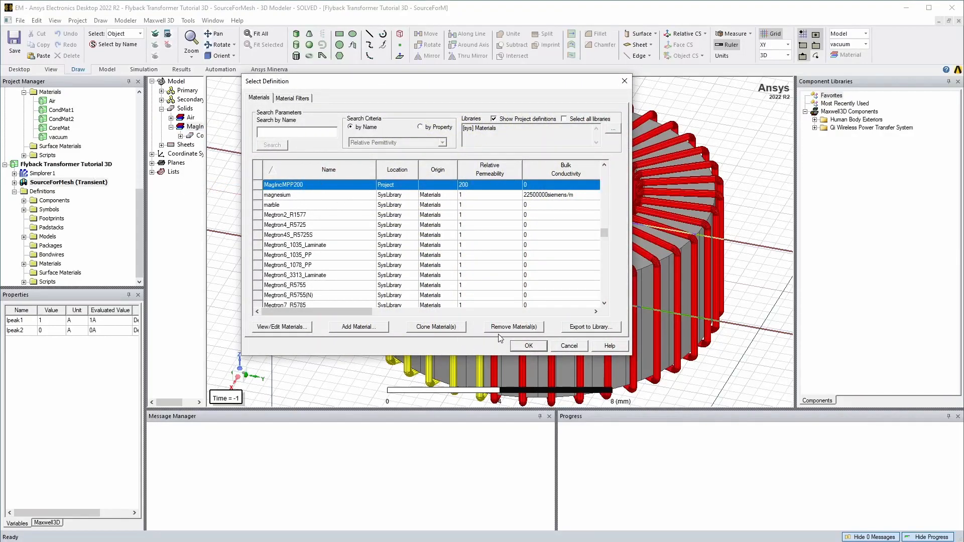
- Export the MagIncMPP200 material to the personal library as MagIncMPP200.amat and close the material selection
left_click(598, 327)
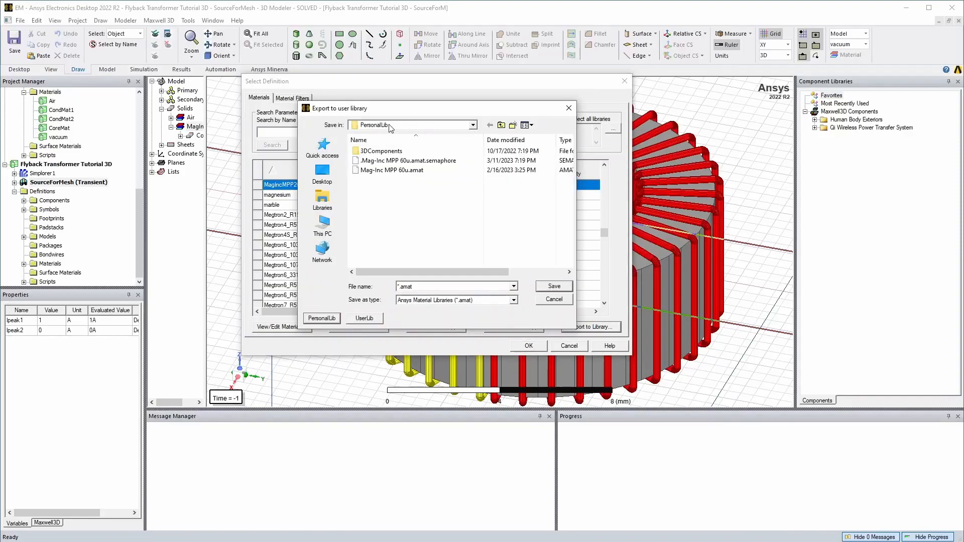
left_click(442, 286)
key("Home")
key("Delete")
type("MagIncMPP")
left_click(555, 287)
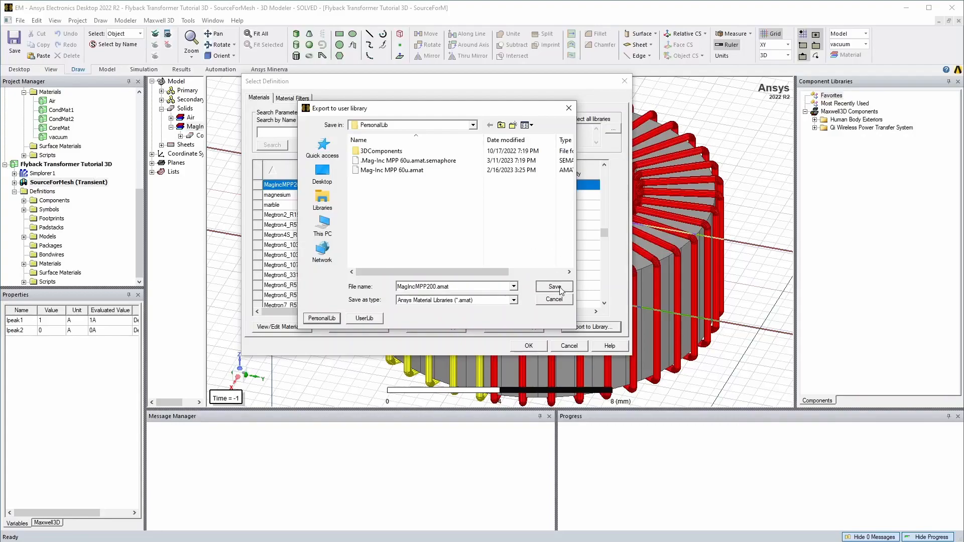
left_click(461, 243)
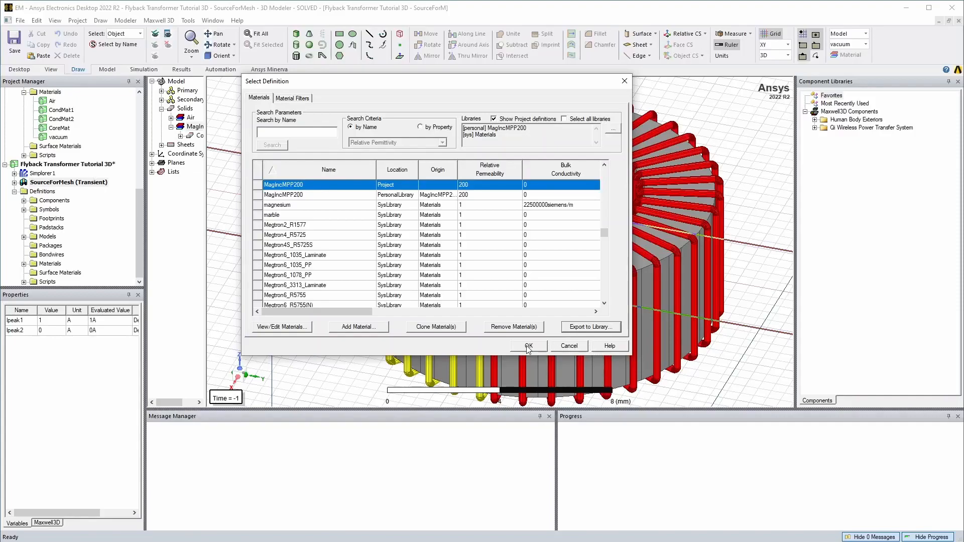
left_click(566, 349)
- Return to the 2D project's SourceForMesh design and open the material selection for its CoreMat sheets
scroll(45, 165, "up", 8)
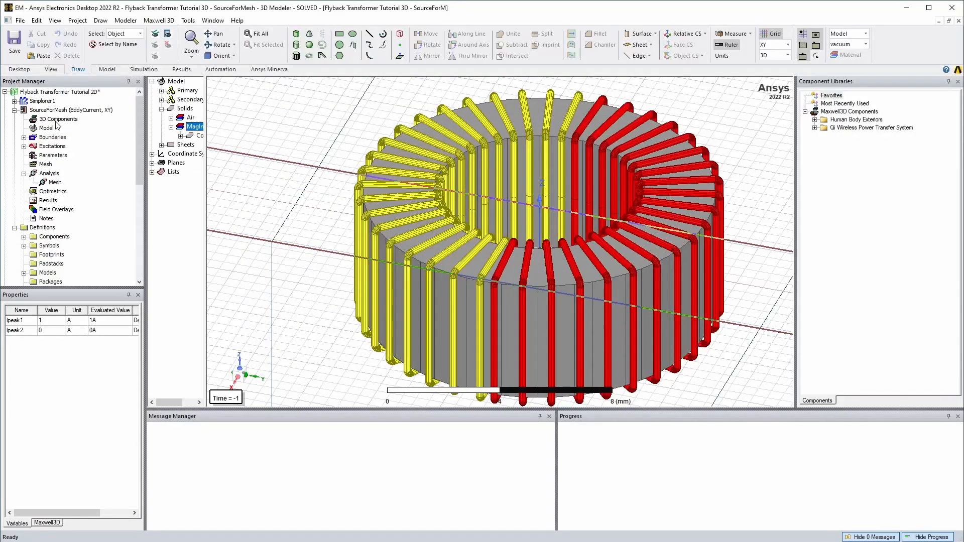
double_click(60, 110)
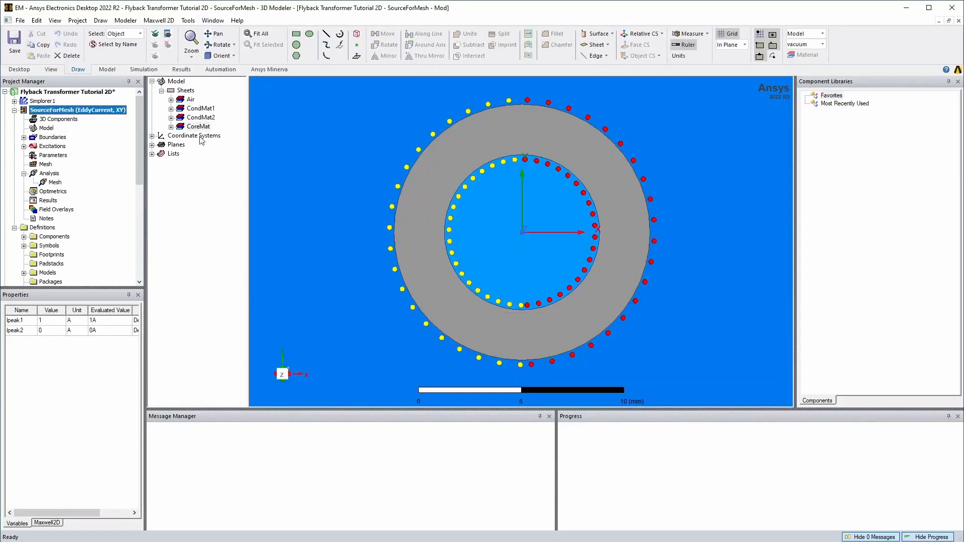
right_click(197, 126)
left_click(223, 189)
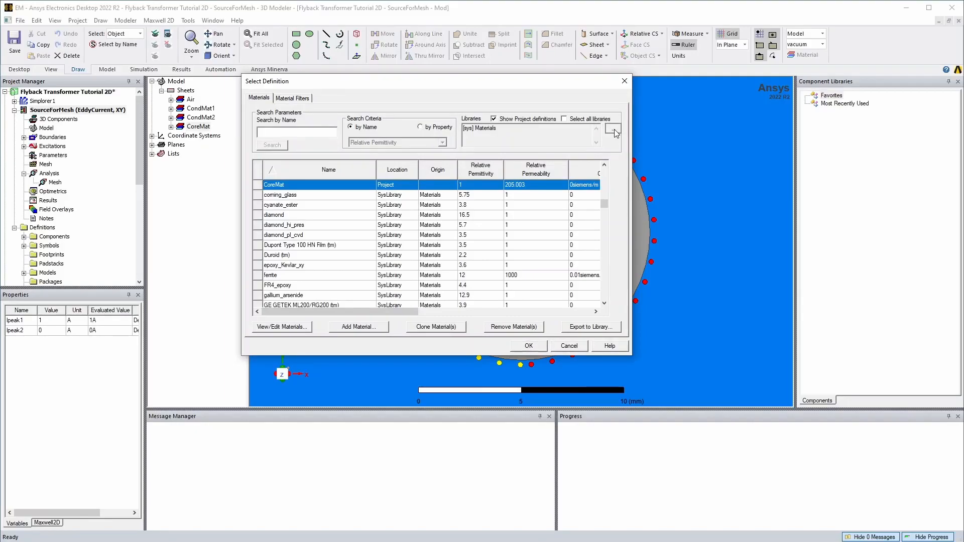
- Use the personal MagIncMPP200 library as the material source and assign its MagIncMPP200 material to the core sheets
left_click(614, 129)
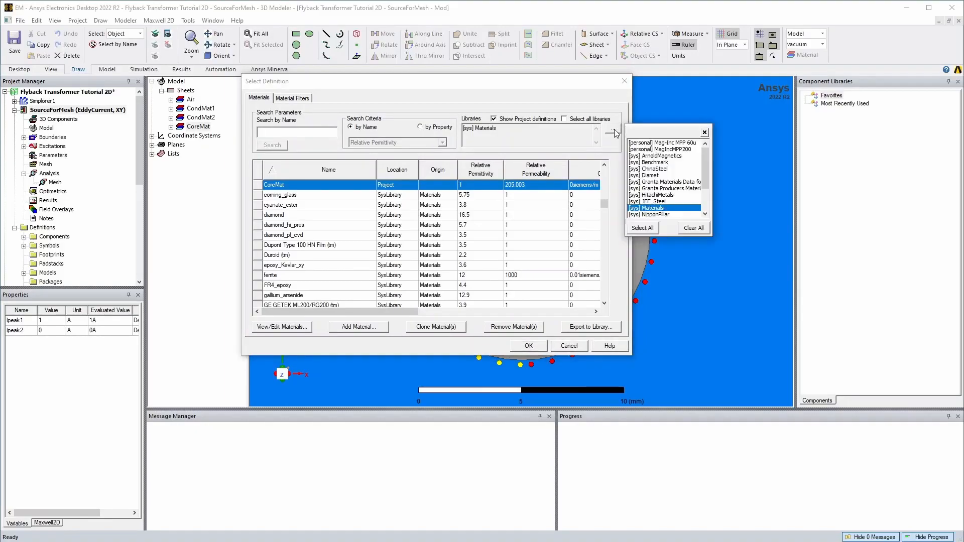
left_click(667, 150)
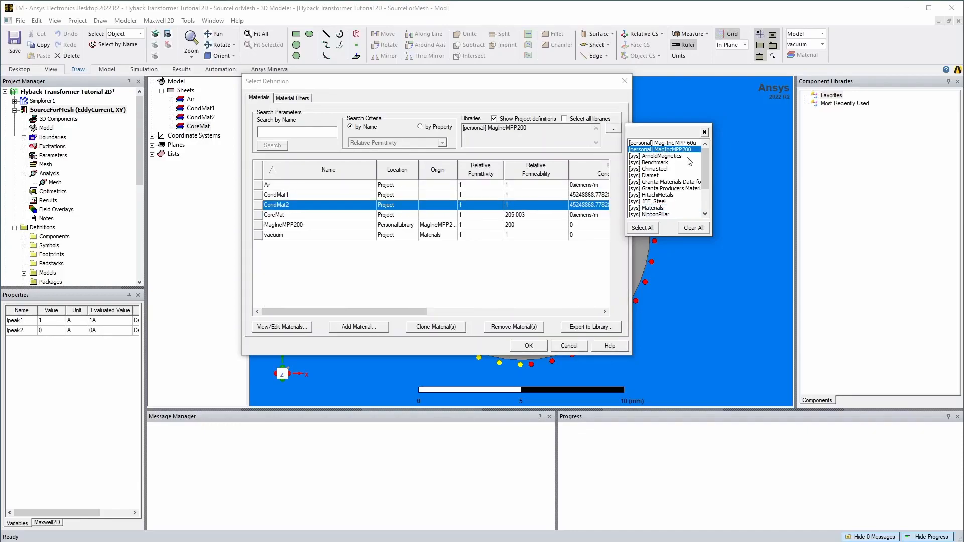
left_click(704, 132)
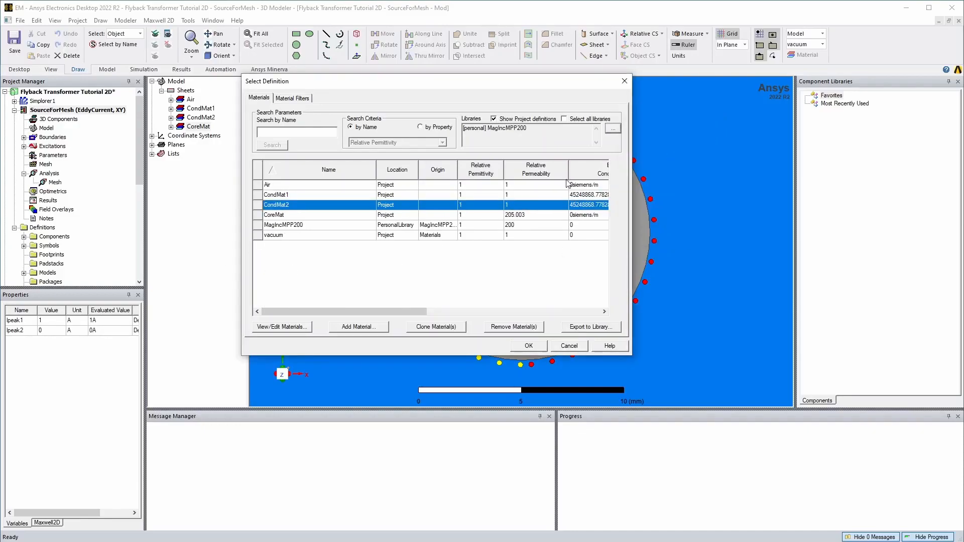
left_click(294, 227)
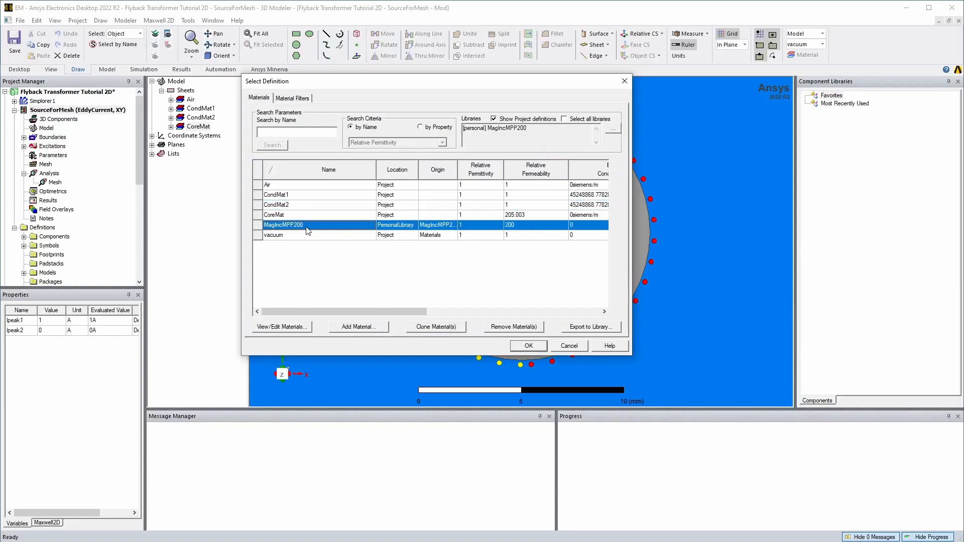
double_click(307, 227)
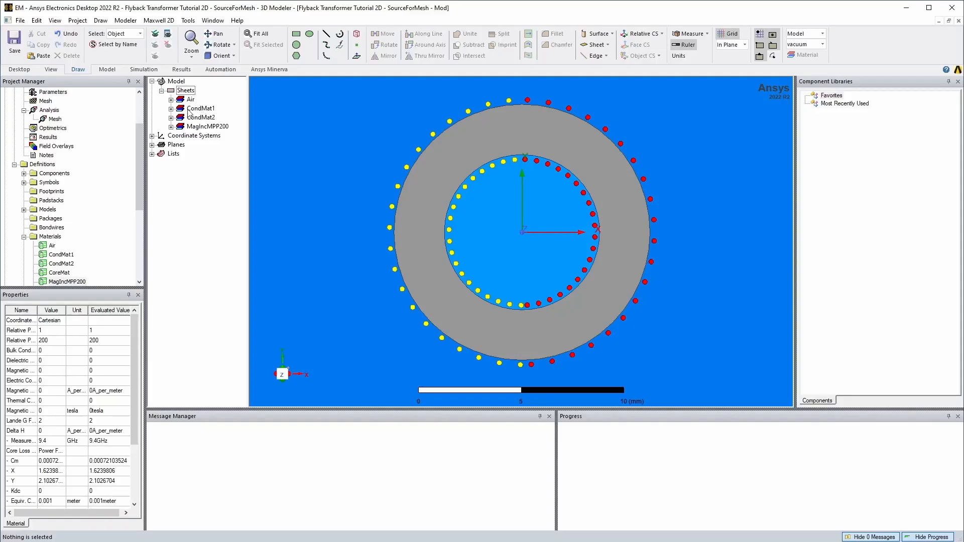
- Select all C1 conductor sheets under CondMat1 and combine them into a group
left_click(171, 108)
left_click(202, 91)
scroll(203, 268, "down", 4)
left_click(209, 354, "shift")
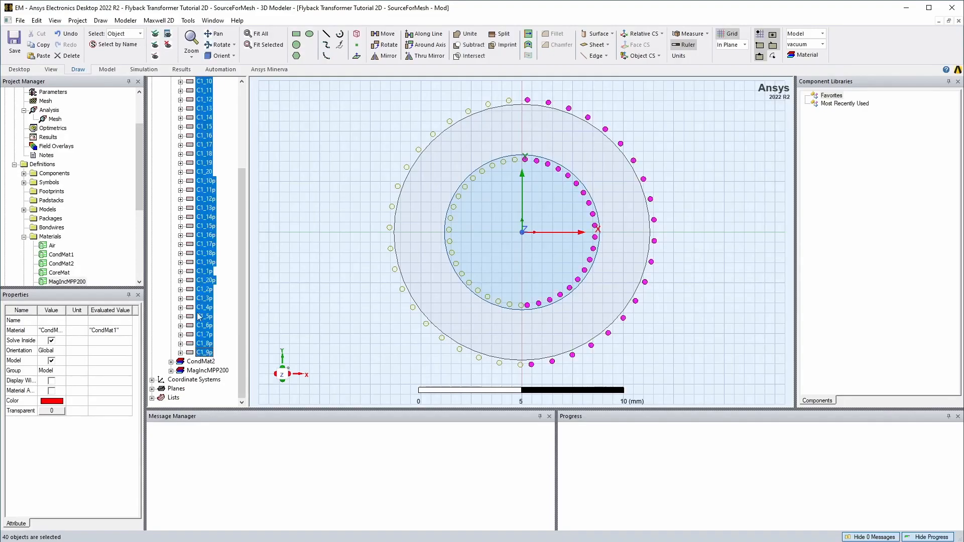
right_click(203, 335)
mouse_move(301, 337)
left_click(344, 341)
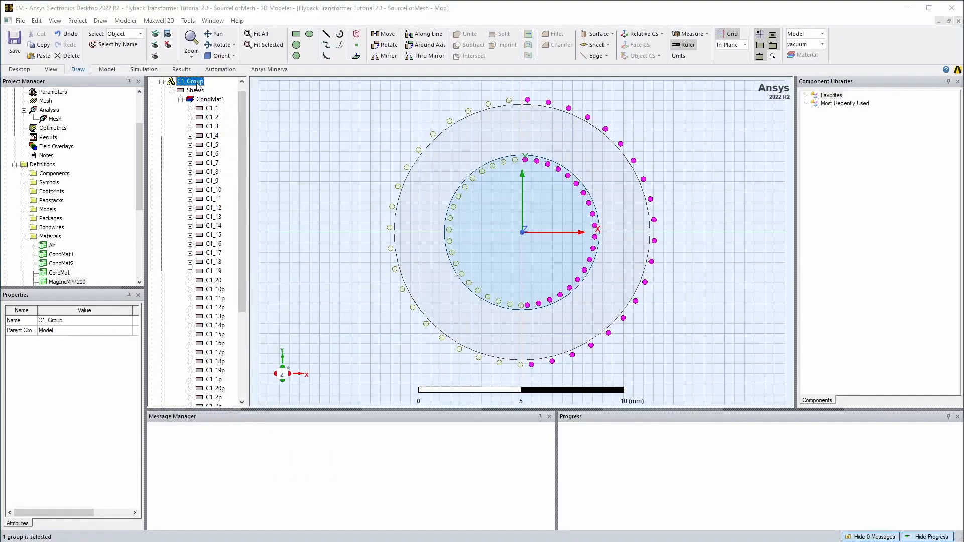
- Rename the group of C1 conductor sheets as Primary
double_click(195, 82)
left_click(406, 224)
left_click_drag(412, 221, 350, 219)
type("Primary")
key("Return")
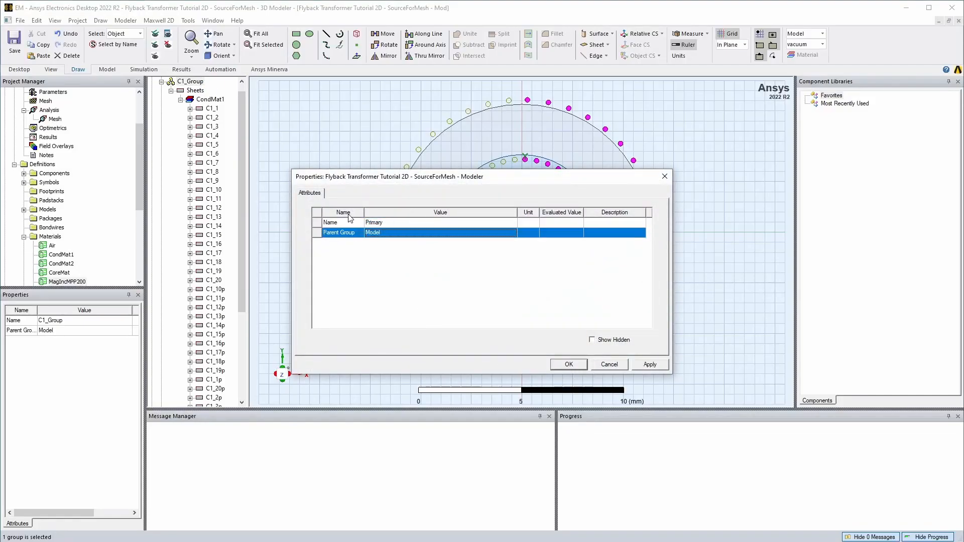
left_click(568, 364)
- Select all C2 conductor sheets under CondMat2 and combine them into a group
left_click(171, 118)
left_click(202, 90)
scroll(206, 279, "down", 3)
right_click(201, 124)
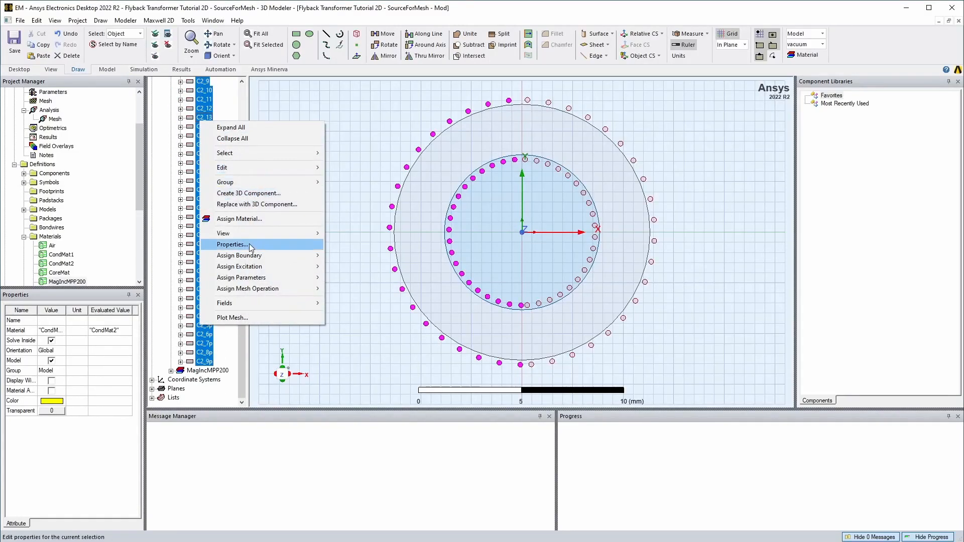
left_click(225, 181)
- Rename the group of C2 conductor sheets as Secondary
left_click_drag(394, 222, 333, 216)
type("Secondary")
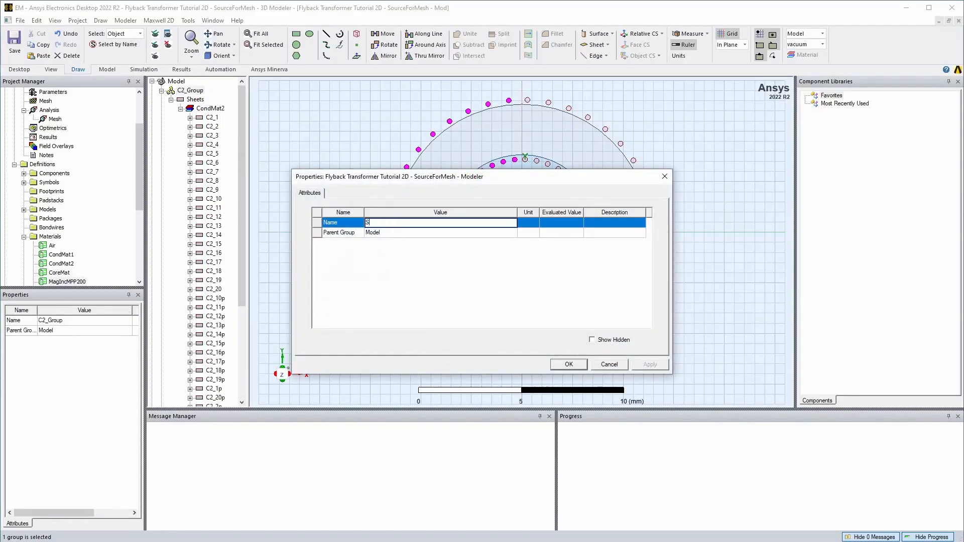
key("Return")
left_click(573, 364)
- Reassign the CondMat1 sheets in the Primary group to the copper material from the system library
scroll(175, 111, "up", 1)
left_click(181, 118)
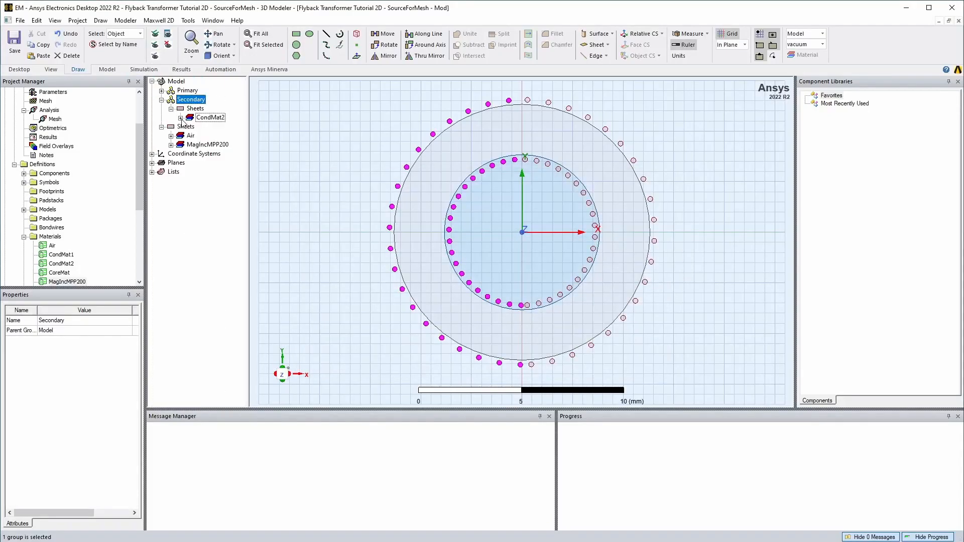
left_click(162, 91)
left_click(180, 101)
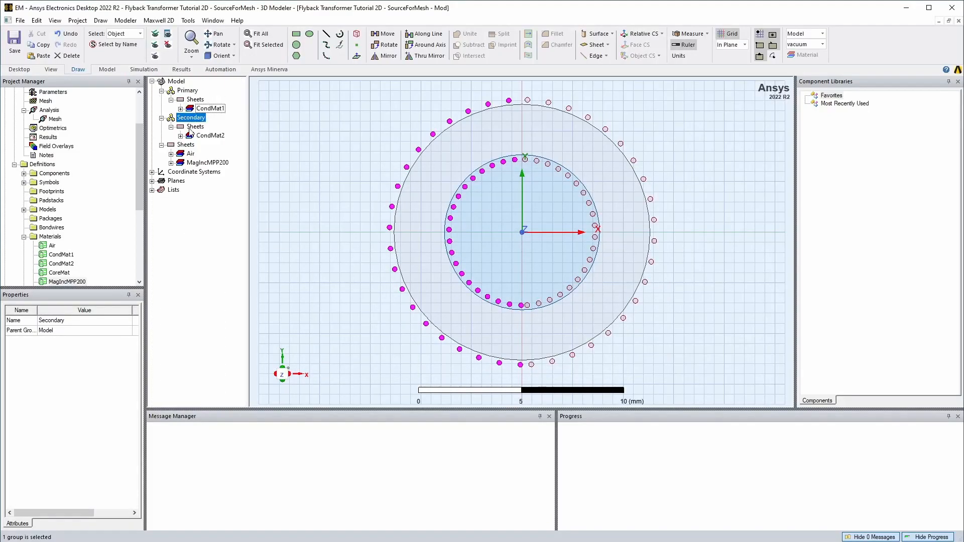
double_click(207, 110)
left_click(180, 81)
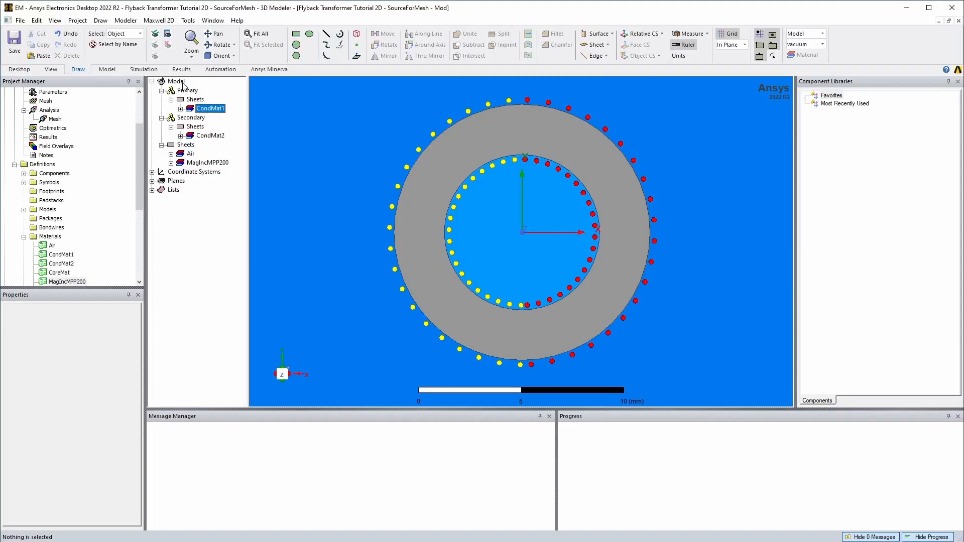
right_click(200, 108)
left_click(232, 173)
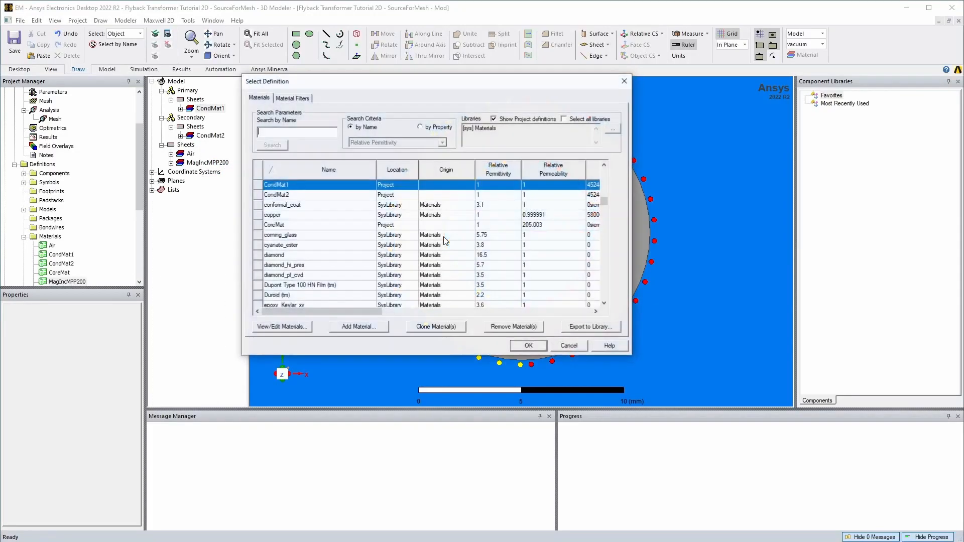
double_click(289, 216)
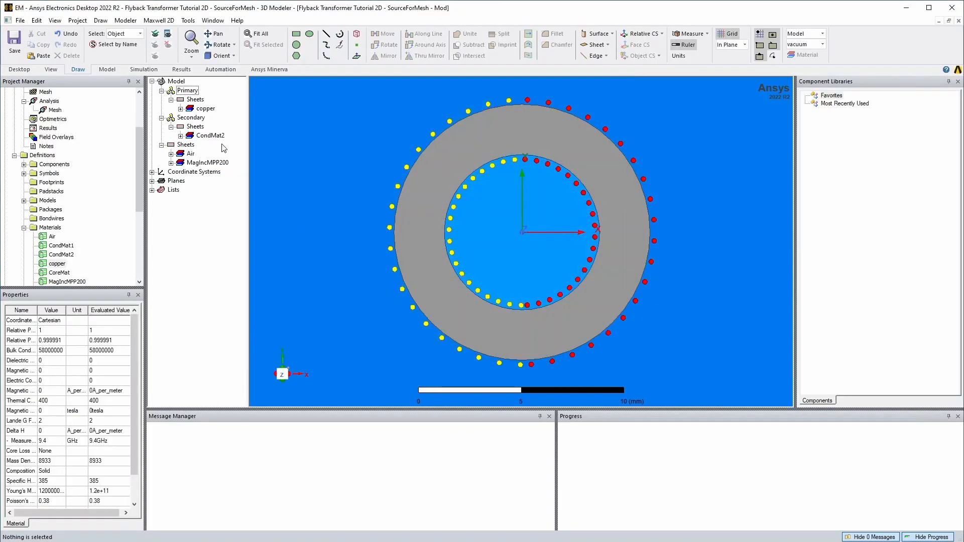
- Reassign the CondMat2 sheets in the Secondary group to the copper material
right_click(203, 137)
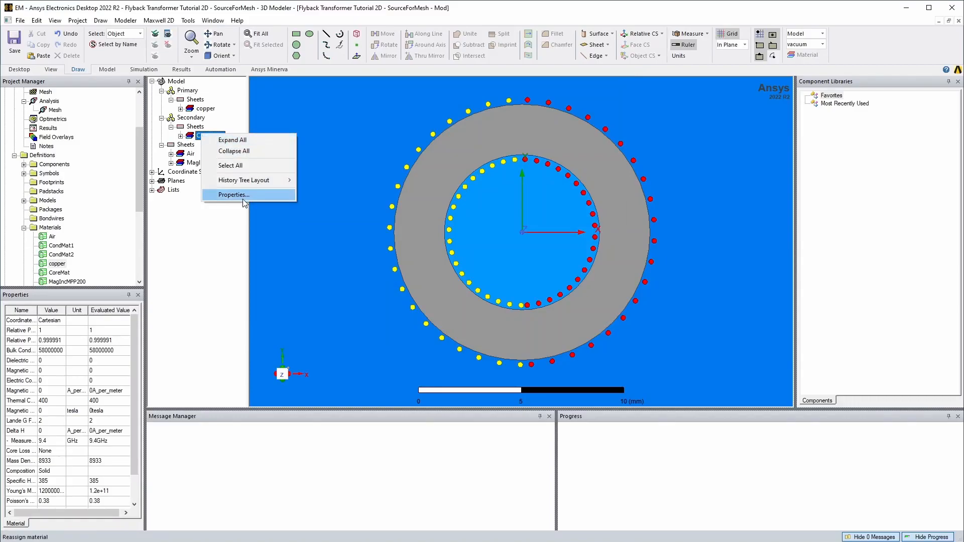
left_click(242, 197)
double_click(311, 204)
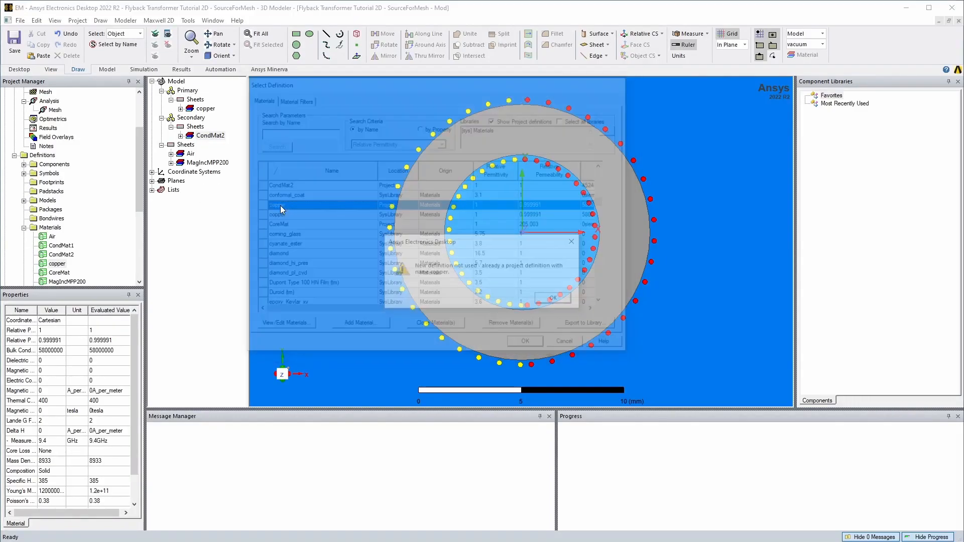
left_click(554, 299)
- Examine the full-height project tree of the 2D and 3D projects and dock the tree back in place
left_click(129, 81)
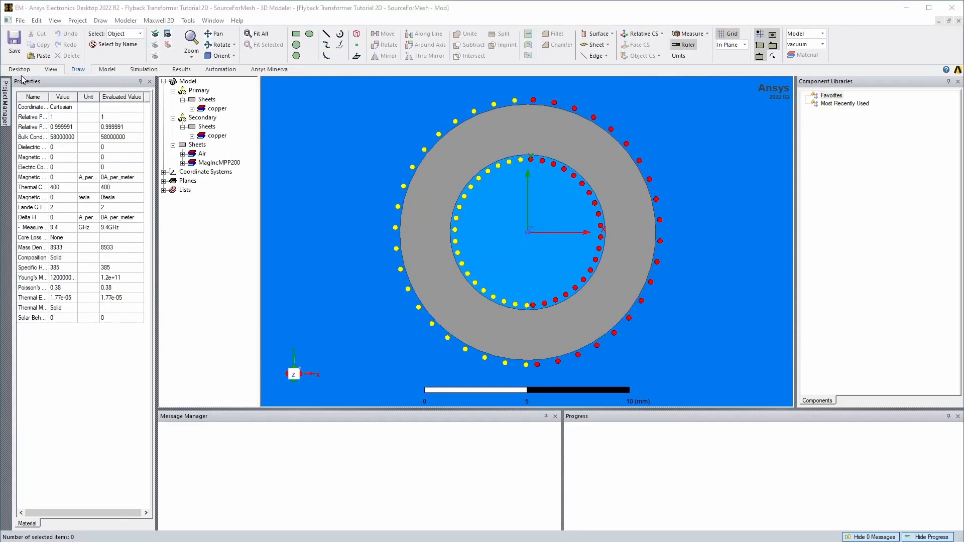
mouse_move(7, 98)
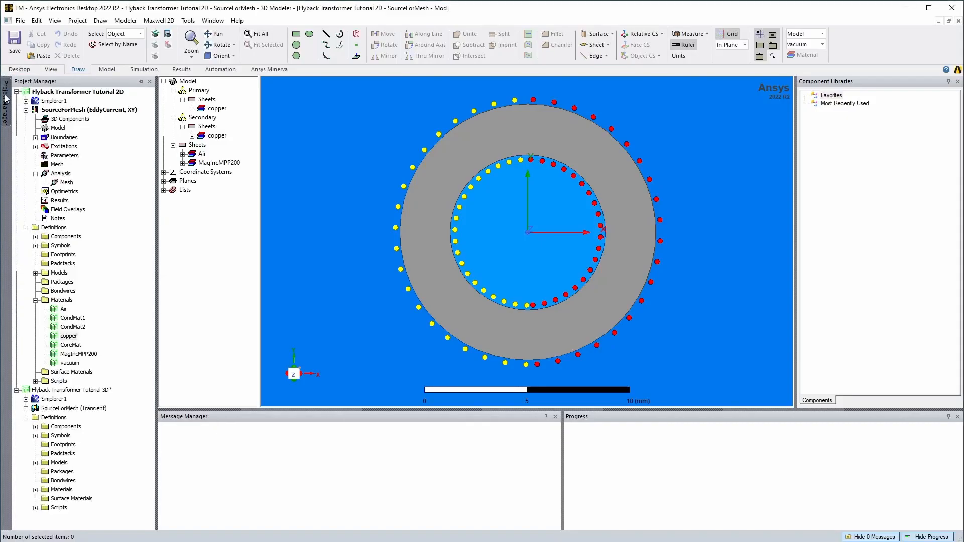
left_click(141, 82)
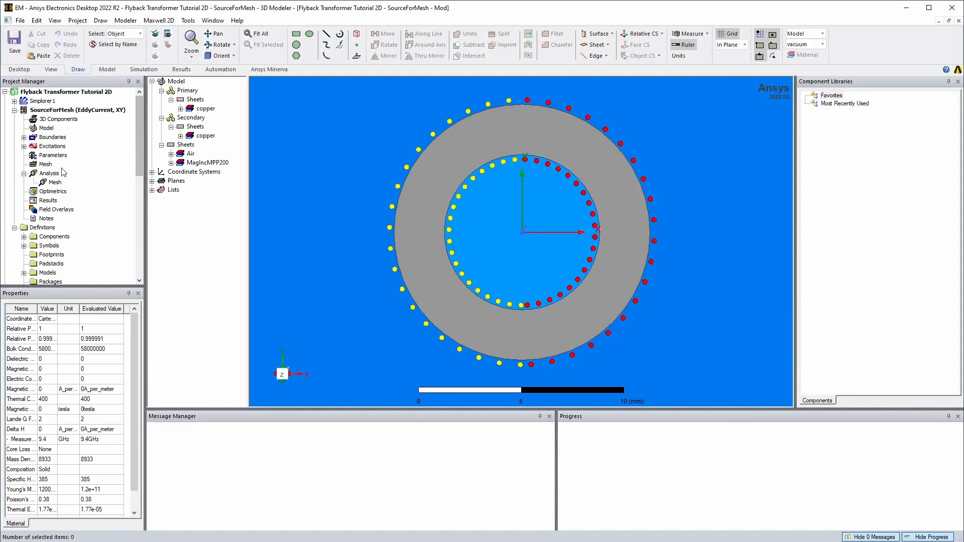
- Change the 2D SourceForMesh design's solution type to magnetic Transient in Cartesian XY geometry mode
right_click(69, 112)
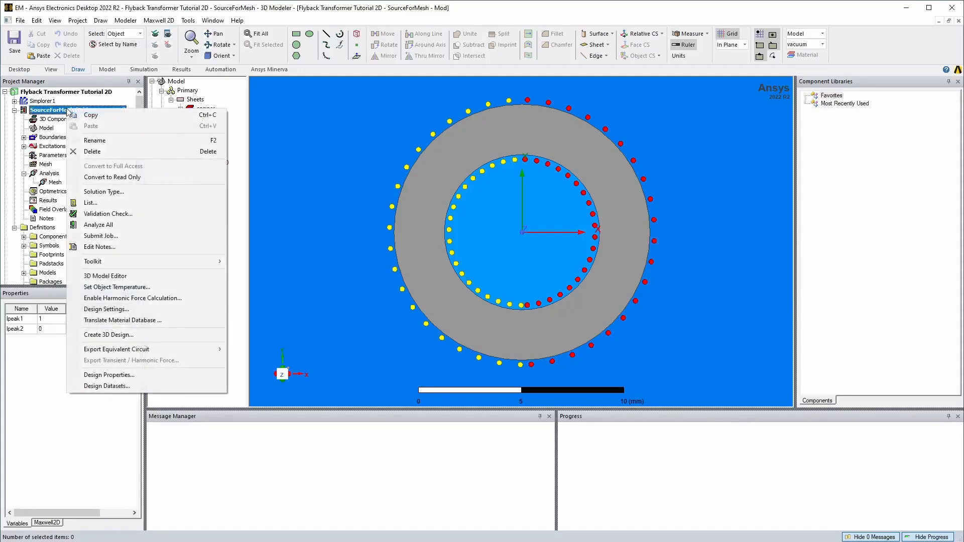
left_click(105, 192)
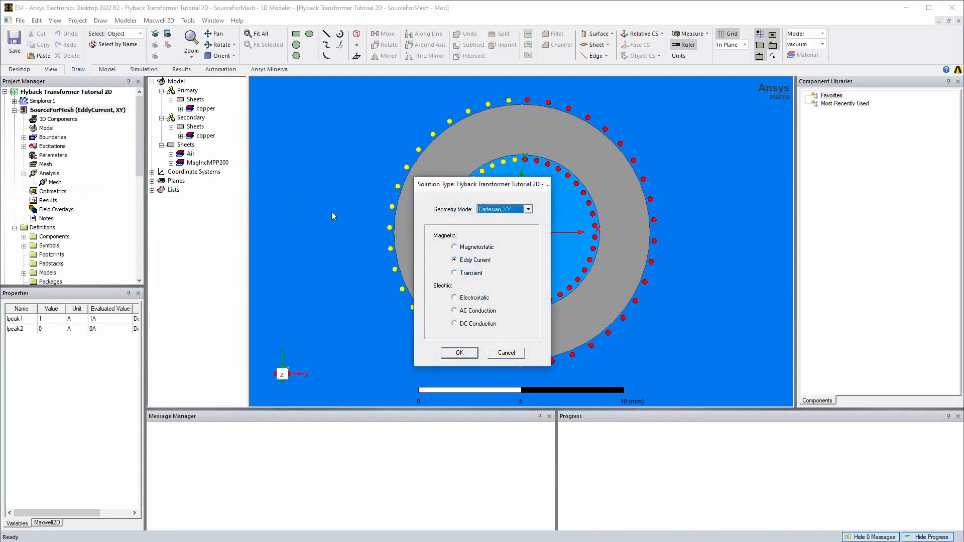
left_click(466, 274)
left_click(457, 353)
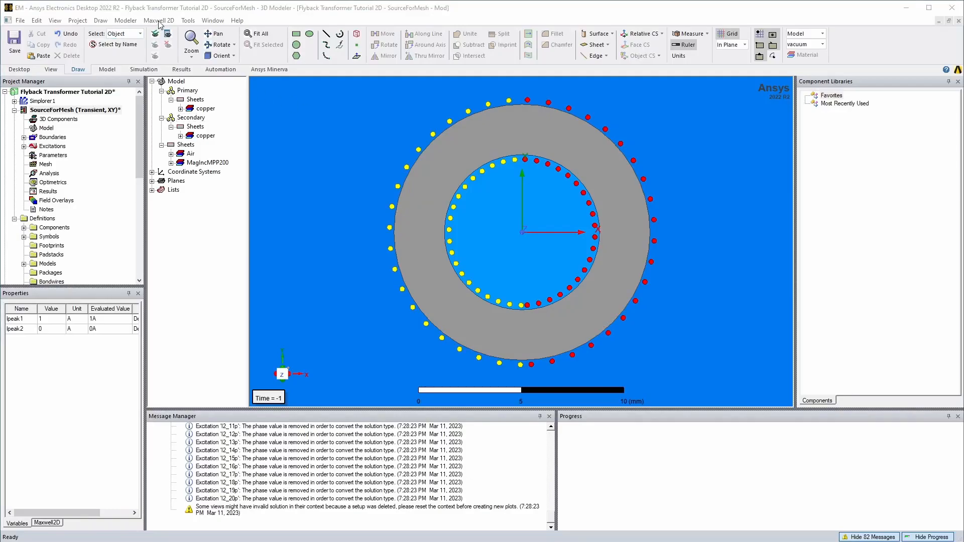
- Review the Matrix Computation options in the 2D design settings and close them without applying changes
left_click(159, 21)
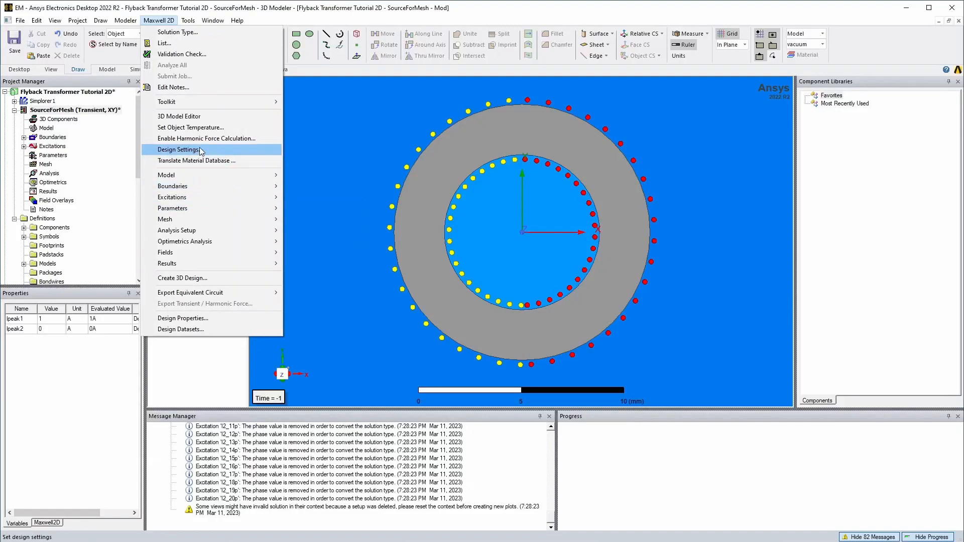
left_click(180, 150)
left_click_drag(427, 143, 406, 126)
left_click(404, 147)
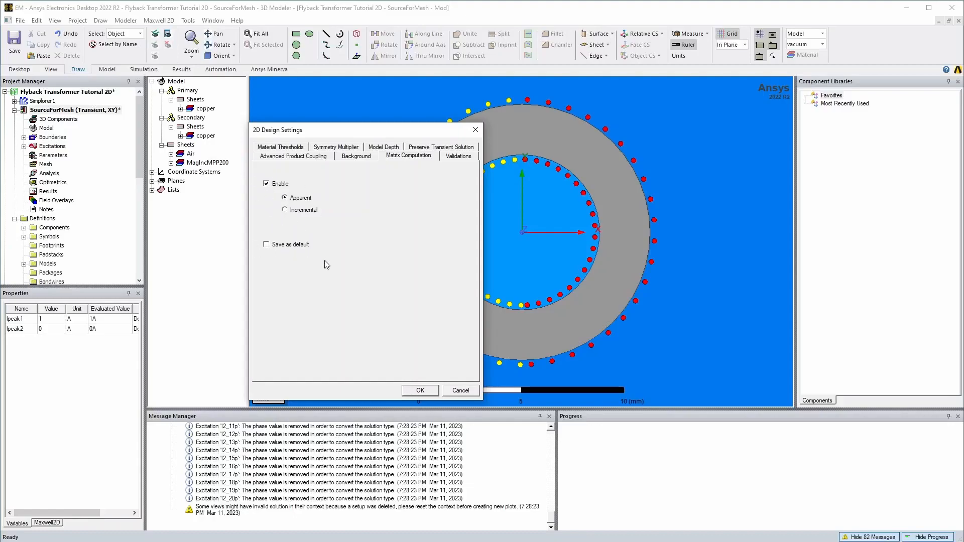
left_click(466, 392)
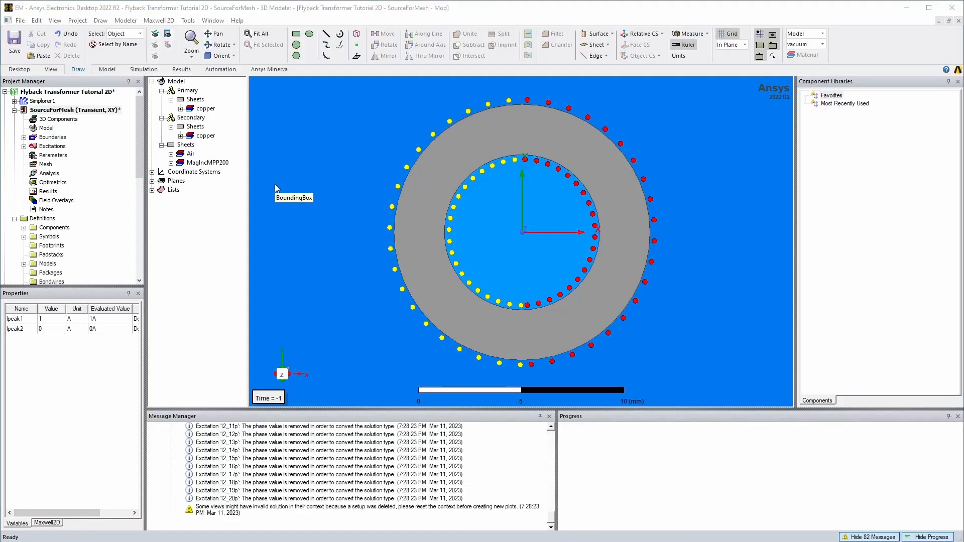
- Turn on the core loss setting for the Core object
right_click(41, 146)
left_click(94, 277)
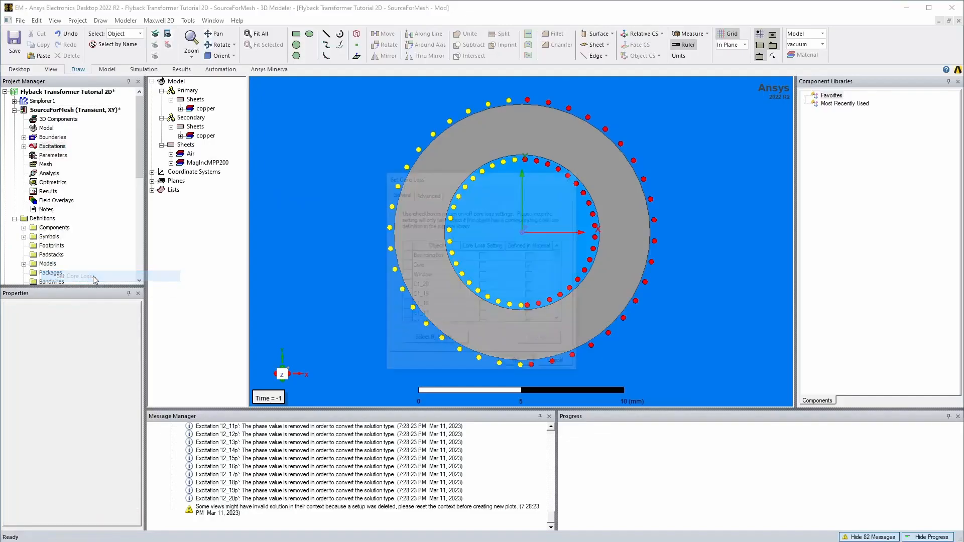
left_click(483, 265)
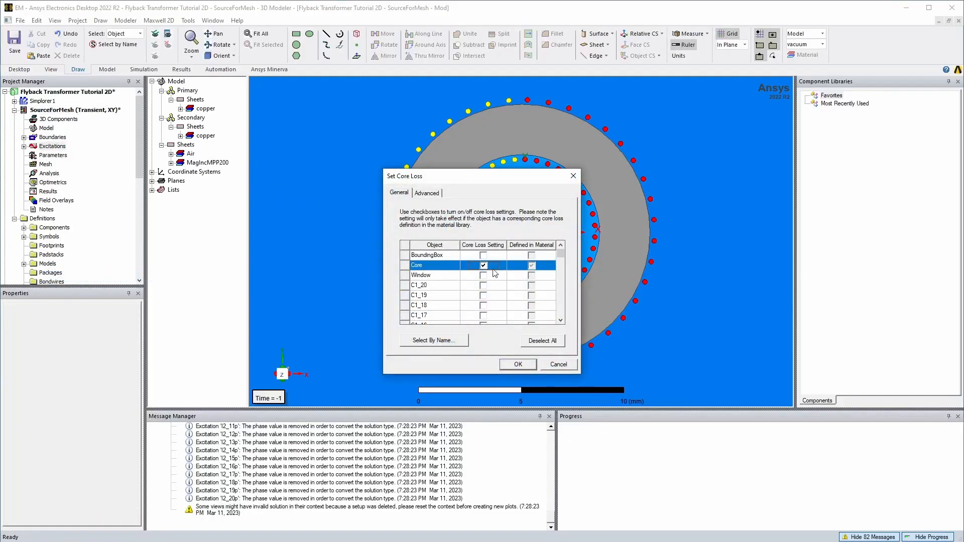
left_click(519, 365)
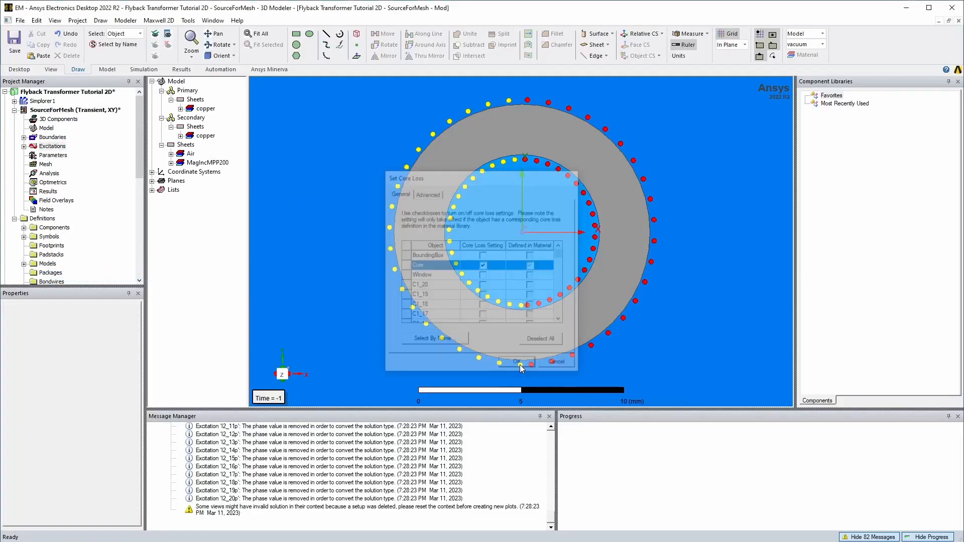
- Check the eddy effect settings of the winding conductors and accept them with the effect turned off
right_click(52, 147)
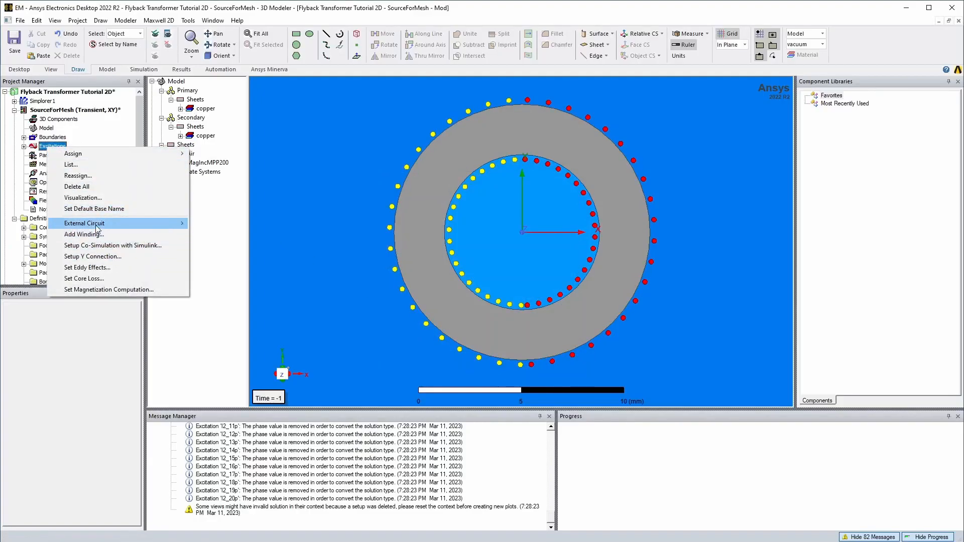
mouse_move(99, 224)
left_click(96, 267)
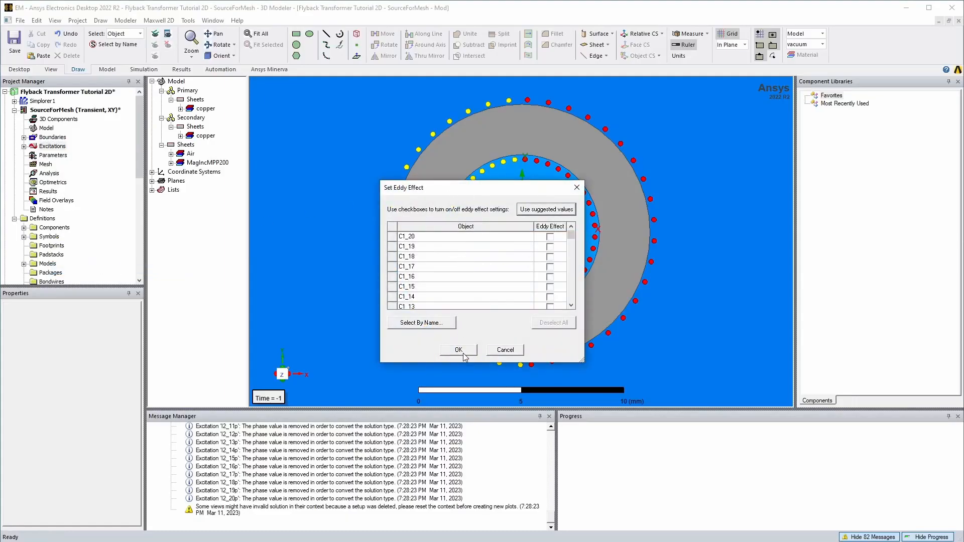
left_click(458, 350)
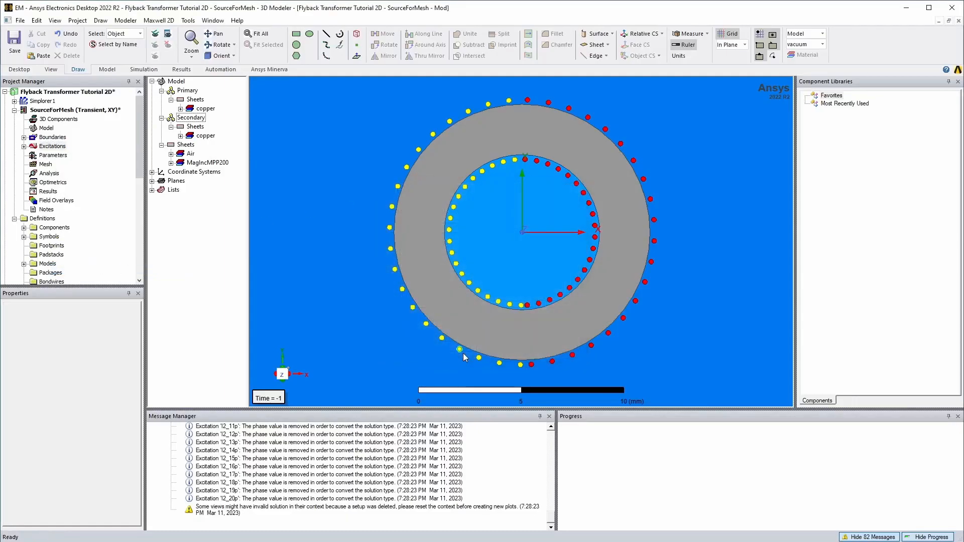
- Add a transient solution setup with a stop time of 2 us and a time step of 100 ns
right_click(48, 173)
left_click(80, 195)
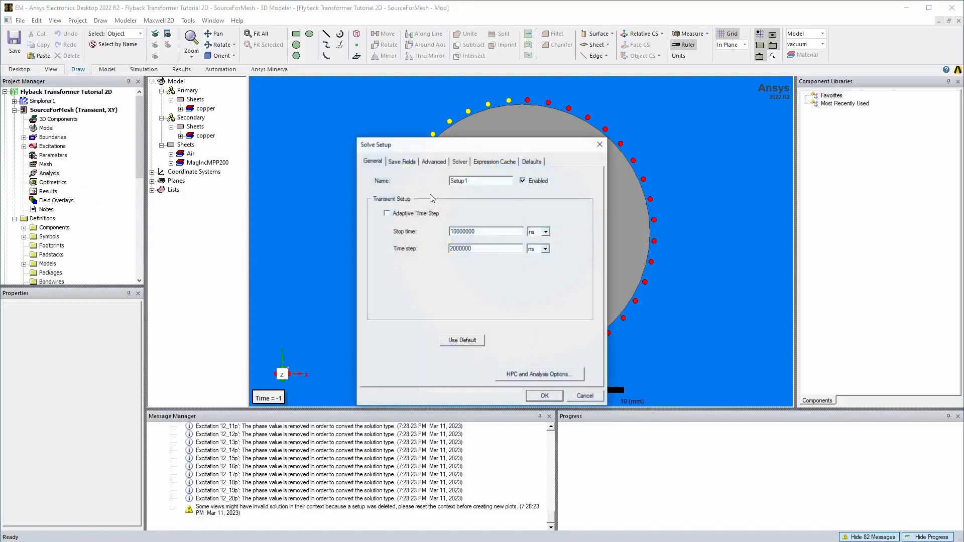
left_click_drag(489, 232, 382, 232)
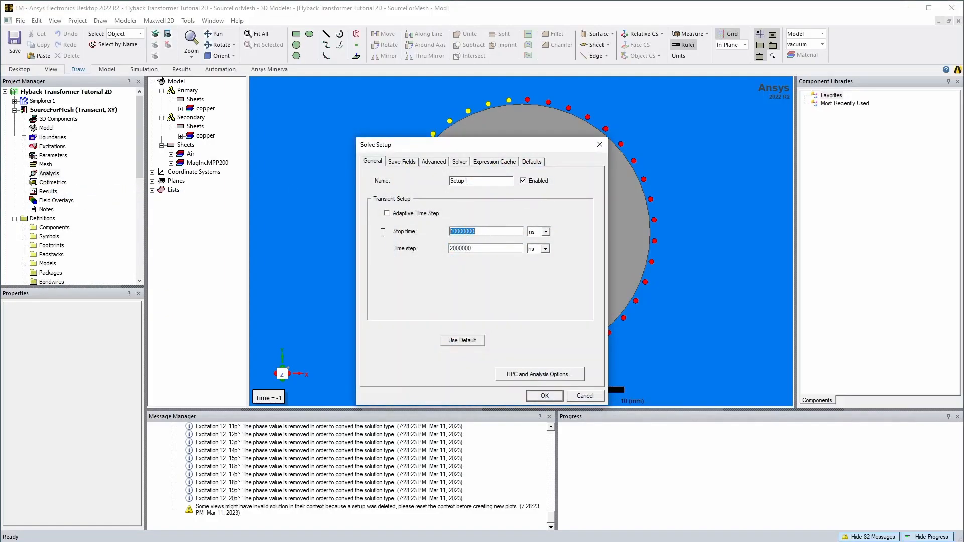
left_click(545, 232)
left_click(531, 248)
left_click_drag(477, 231, 412, 231)
type("2")
left_click_drag(502, 248, 387, 248)
type("100")
- Name the solution setup Transient, adjust its field-saving option and create the setup
left_click_drag(471, 180, 375, 178)
type("T")
left_click(402, 161)
left_click(384, 216)
key("Return")
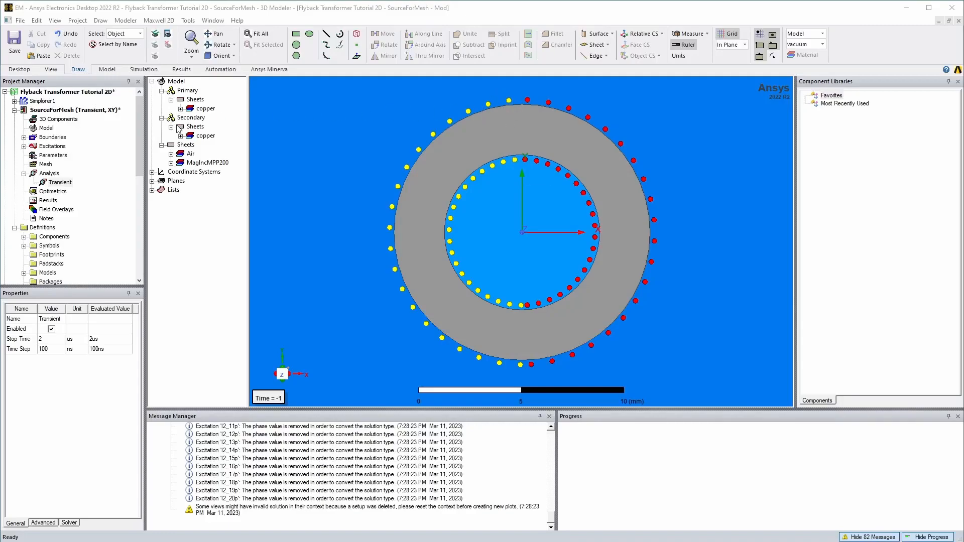
- Examine the Primary group's copper sheets, comparing the inner C1_1 to C1_20 conductors with the outer p-suffixed ones
left_click(181, 109)
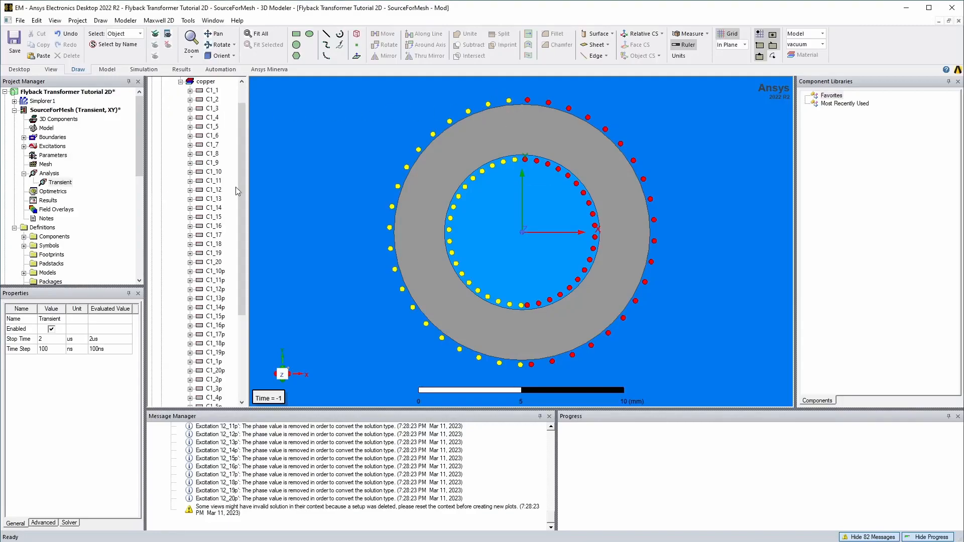
scroll(234, 211, "up", 1)
left_click(204, 118)
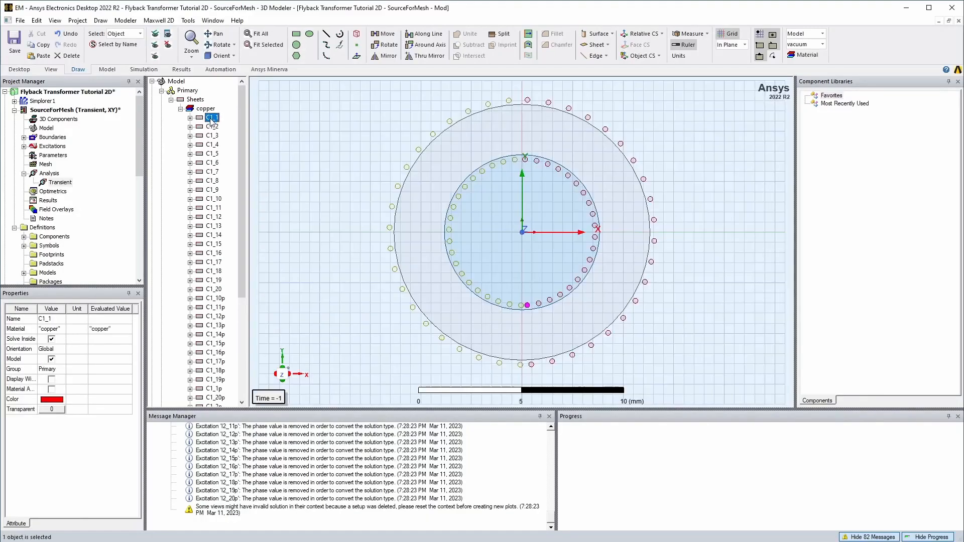
scroll(221, 205, "down", 3)
left_click(220, 210)
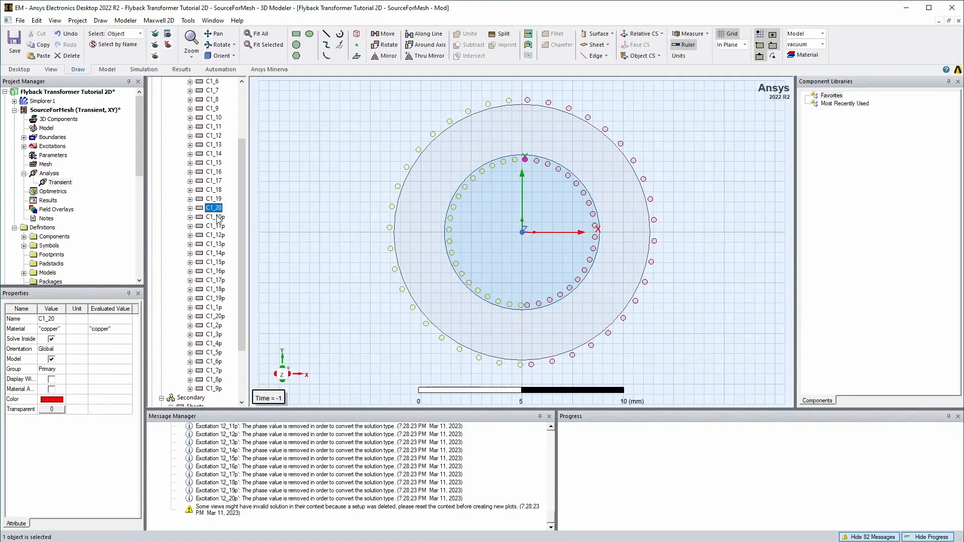
scroll(219, 220, "up", 3)
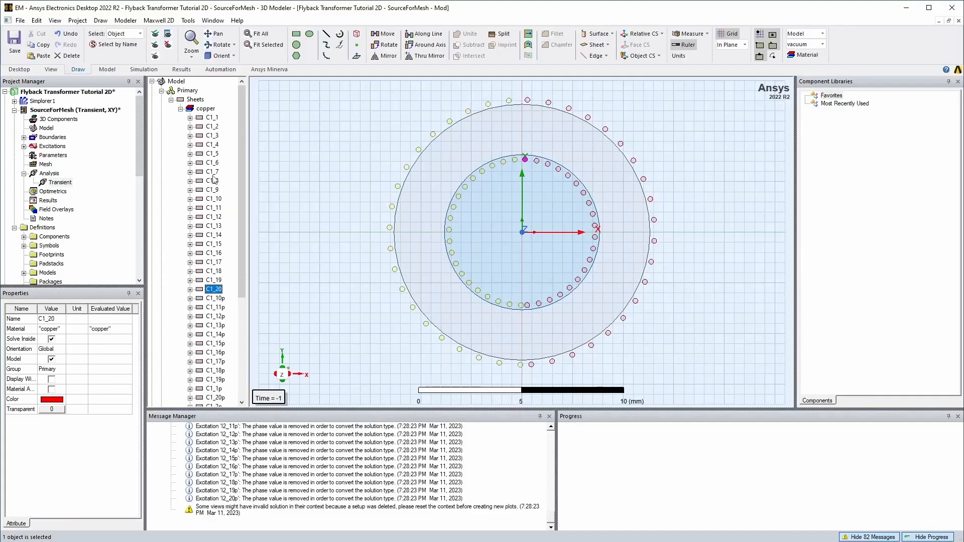
scroll(218, 283, "down", 2)
scroll(219, 247, "down", 3)
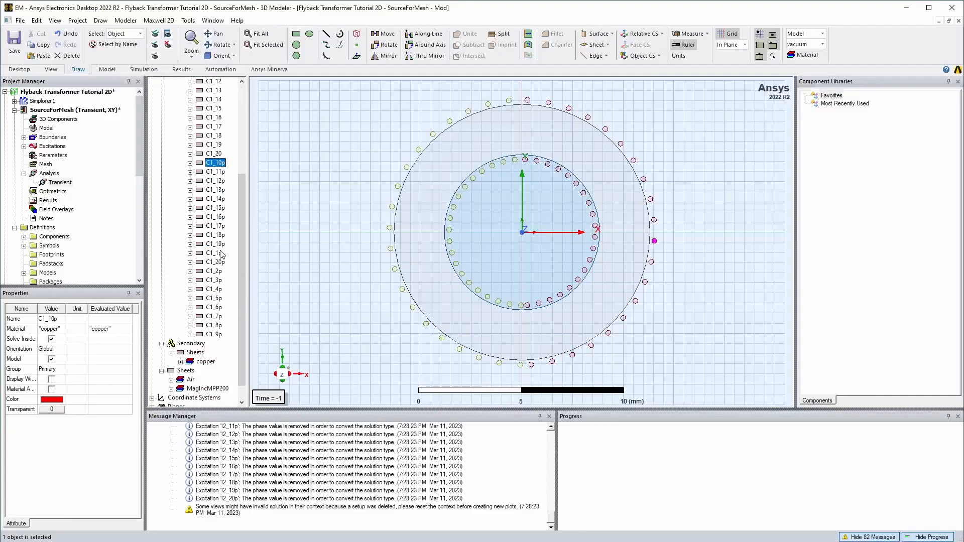
left_click(213, 335)
left_click(217, 164)
- Locate the I1_1 current excitation and inspect its conductor and current direction up close in the model
left_click(24, 146)
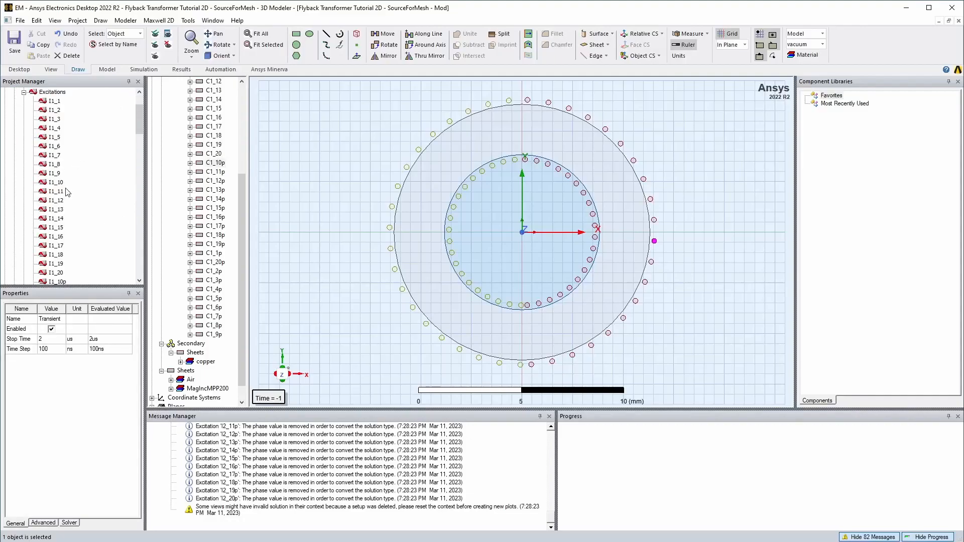
scroll(83, 163, "up", 1)
left_click(54, 128)
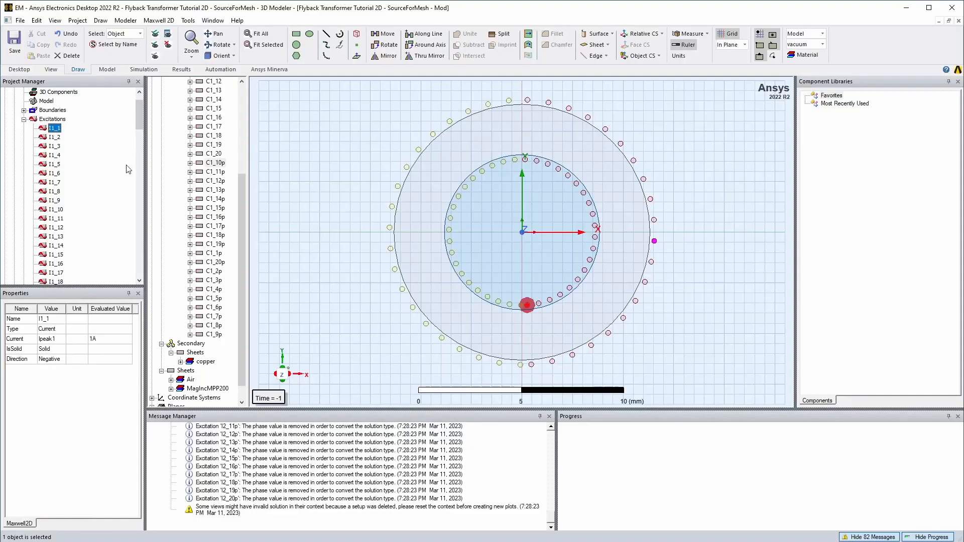
scroll(530, 315, "up", 1)
scroll(529, 314, "up", 10)
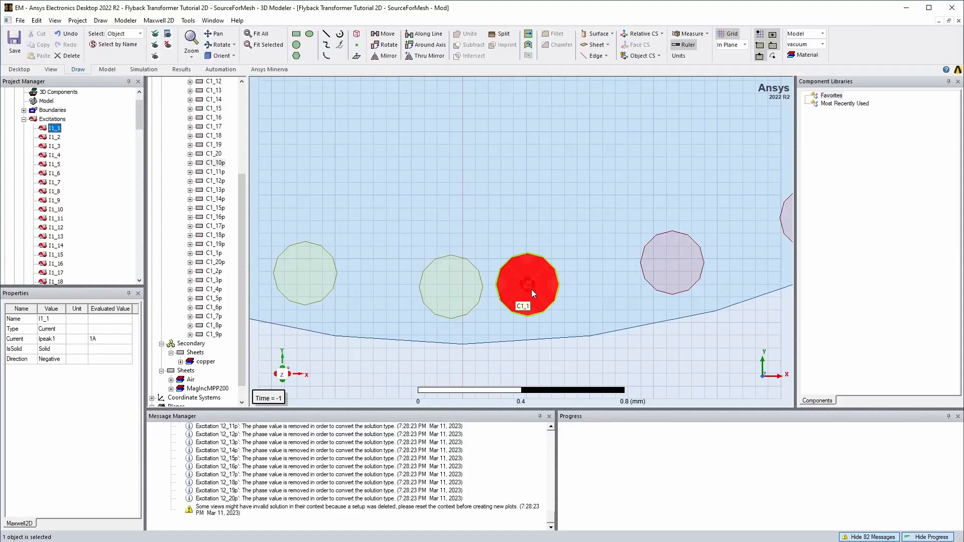
scroll(492, 314, "down", 4)
scroll(493, 316, "down", 6)
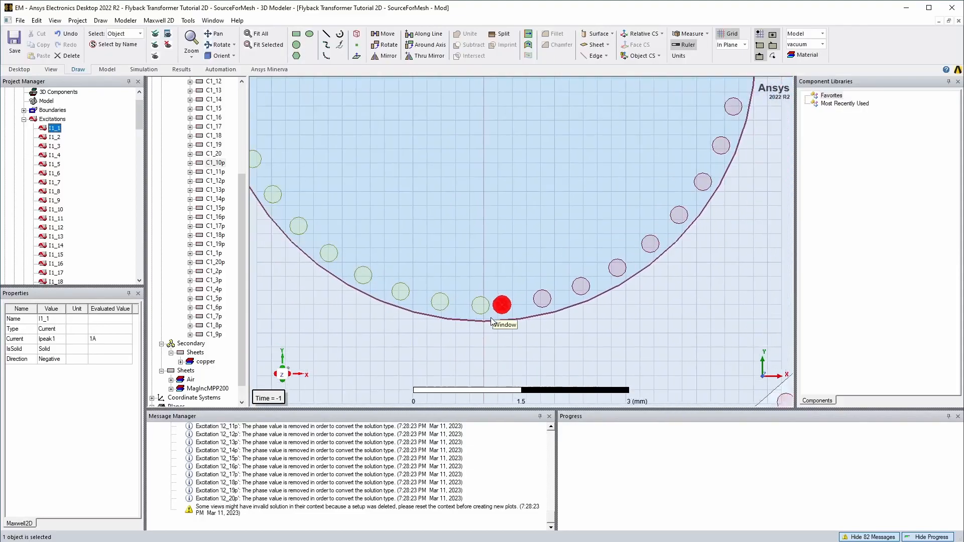
- Inspect the I1_1 excitation's parameters and compare its reference direction with that of the outer I1_10p excitation
double_click(54, 128)
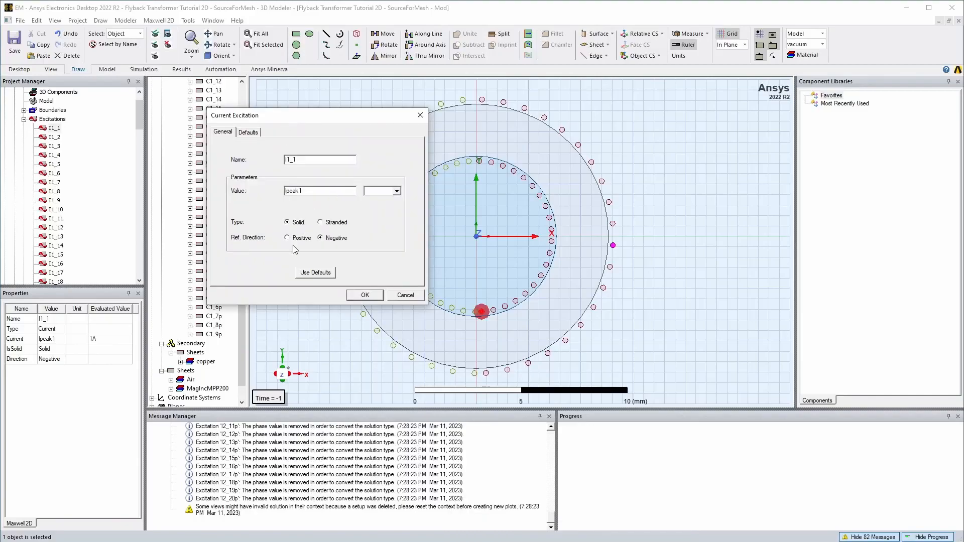
left_click(412, 296)
left_click(54, 129)
scroll(70, 257, "down", 3)
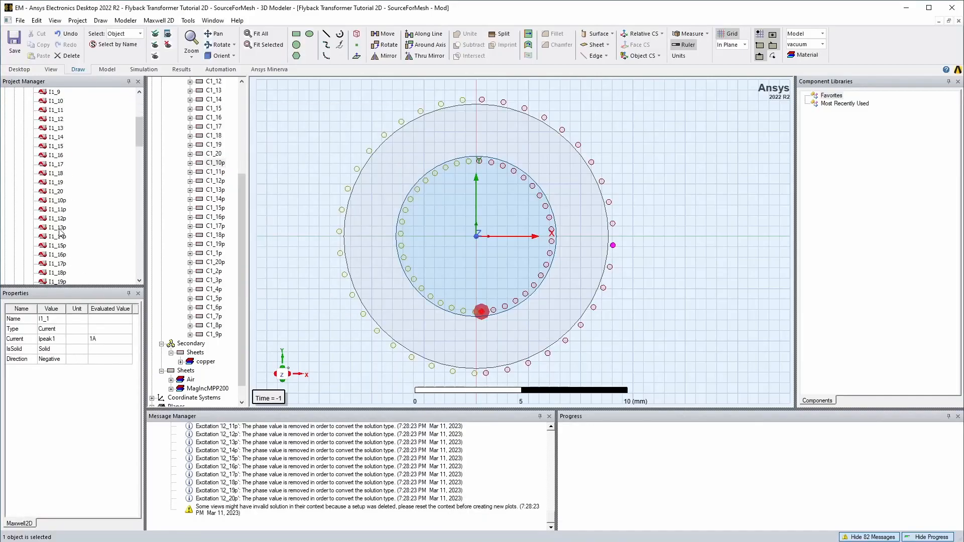
left_click(57, 201)
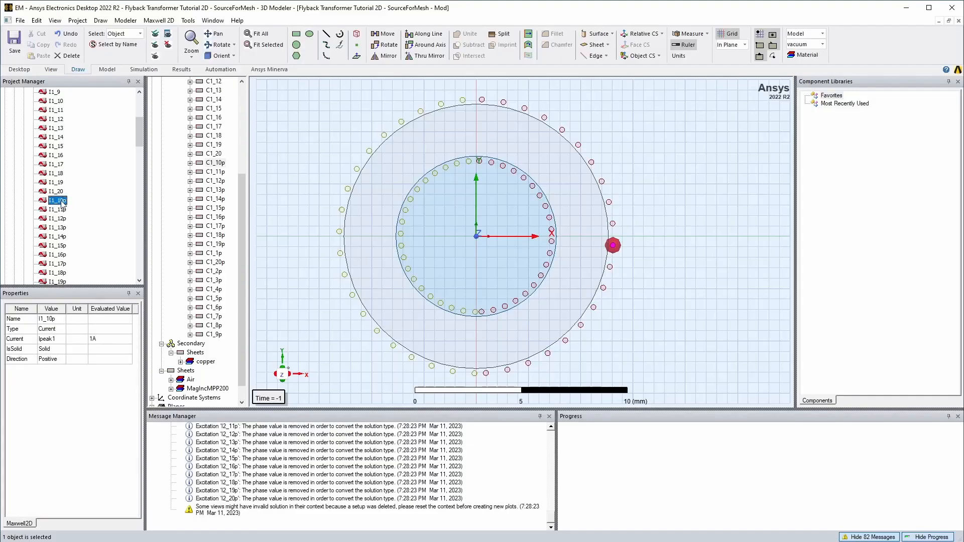
scroll(61, 209, "up", 5)
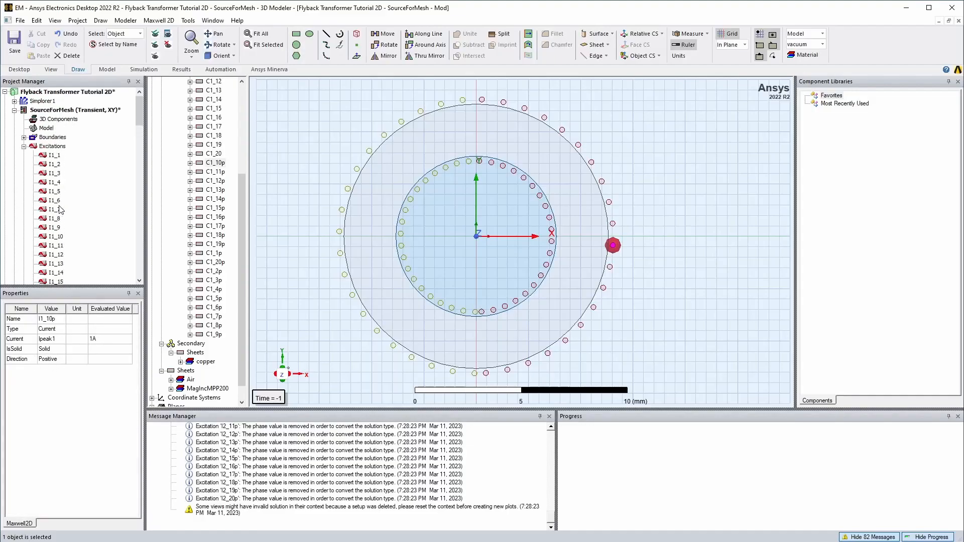
- Reopen the I1_1 current excitation and check its general and default settings for a winding assignment
left_click(24, 146)
left_click_drag(242, 213, 250, 172)
left_click(24, 146)
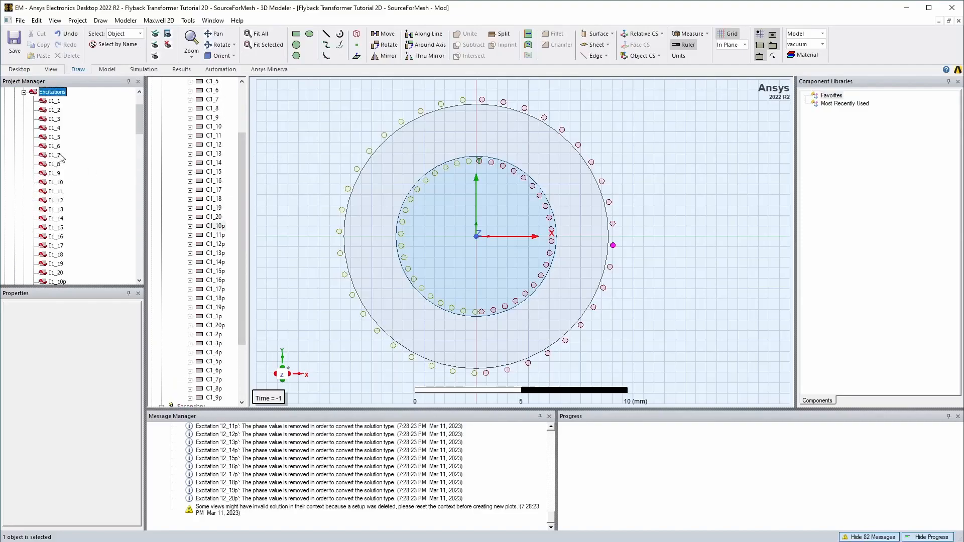
left_click(55, 102)
double_click(53, 105)
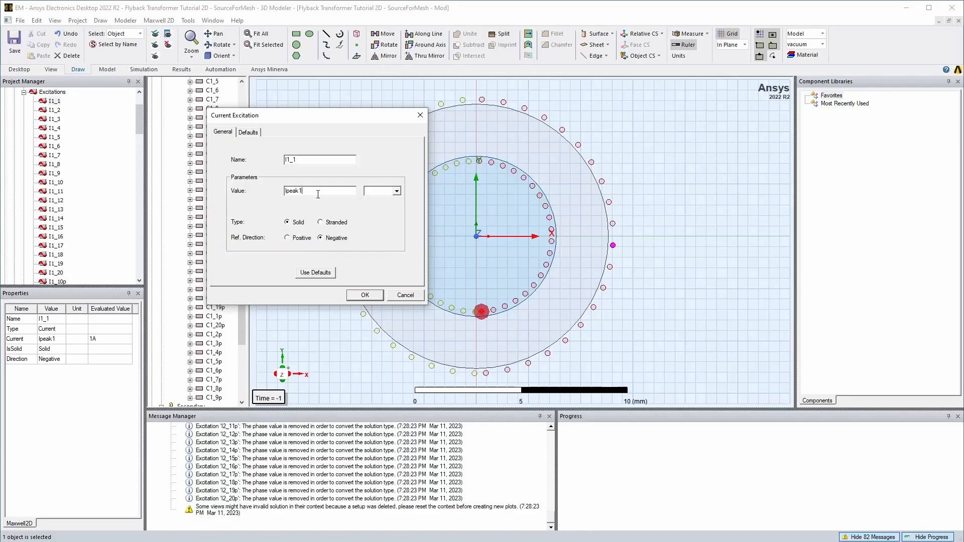
left_click(249, 133)
left_click(221, 132)
left_click(402, 295)
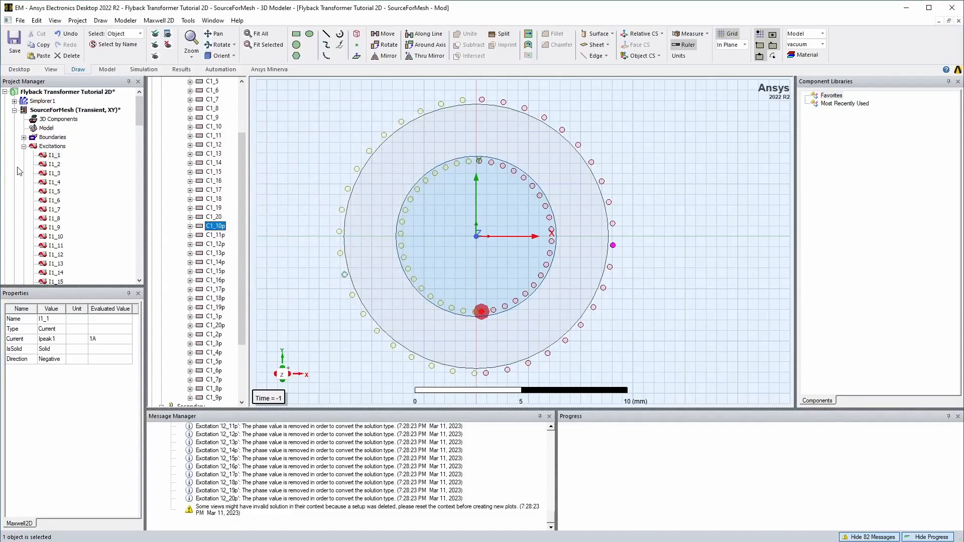
- Add a solid current-type winding named Primary to the excitations
right_click(46, 147)
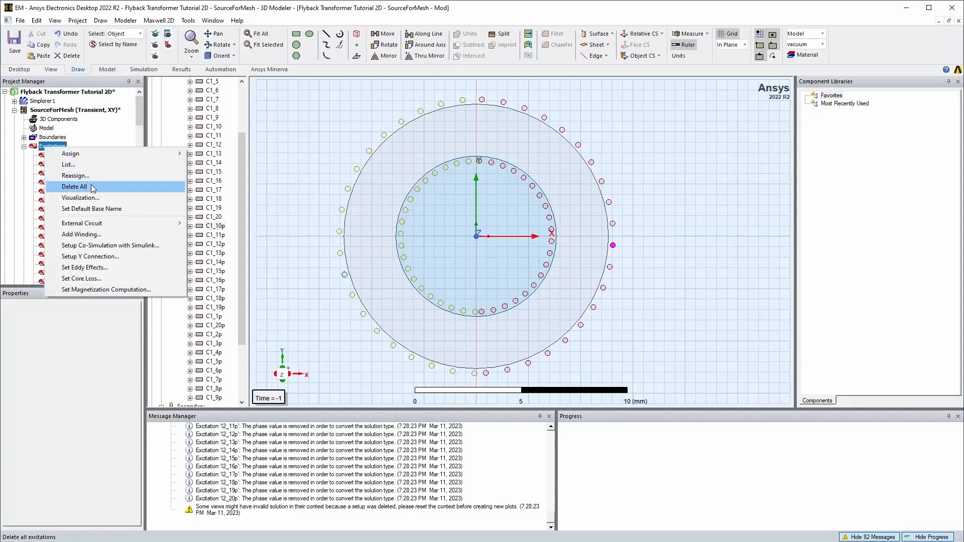
left_click(101, 237)
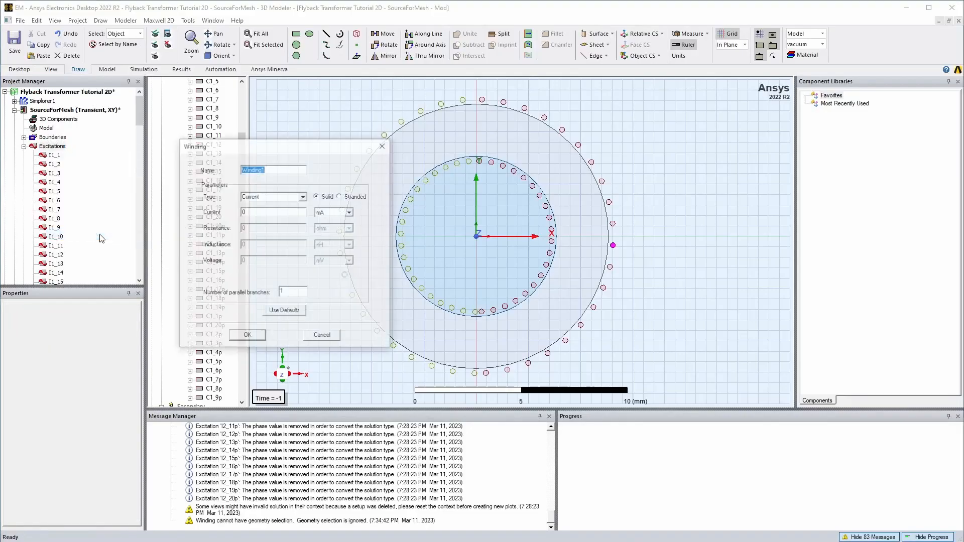
type("Primary")
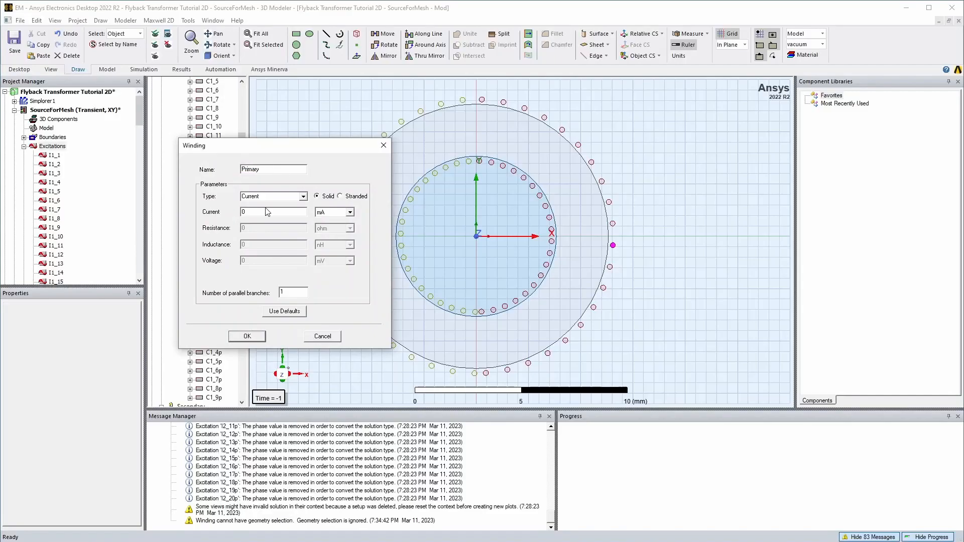
left_click(247, 337)
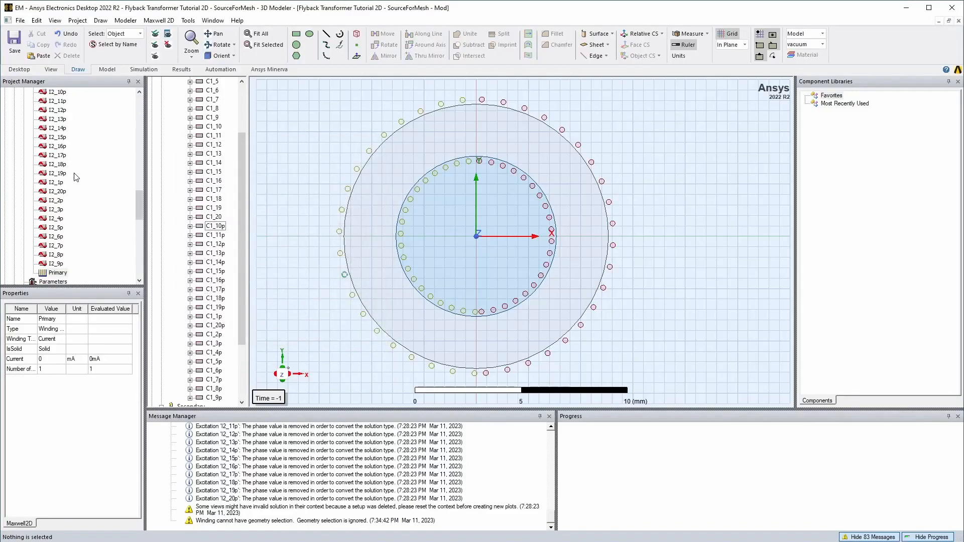
- Add a second winding named Secondary and select the Primary winding in the project tree
scroll(68, 166, "up", 5)
scroll(68, 165, "up", 5)
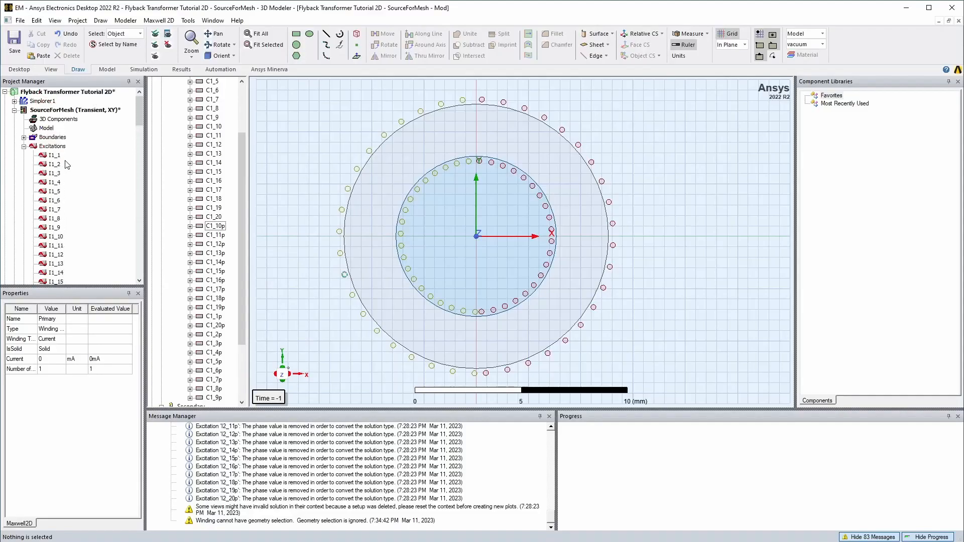
right_click(52, 146)
left_click(90, 200)
type("S")
key("Return")
right_click(56, 263)
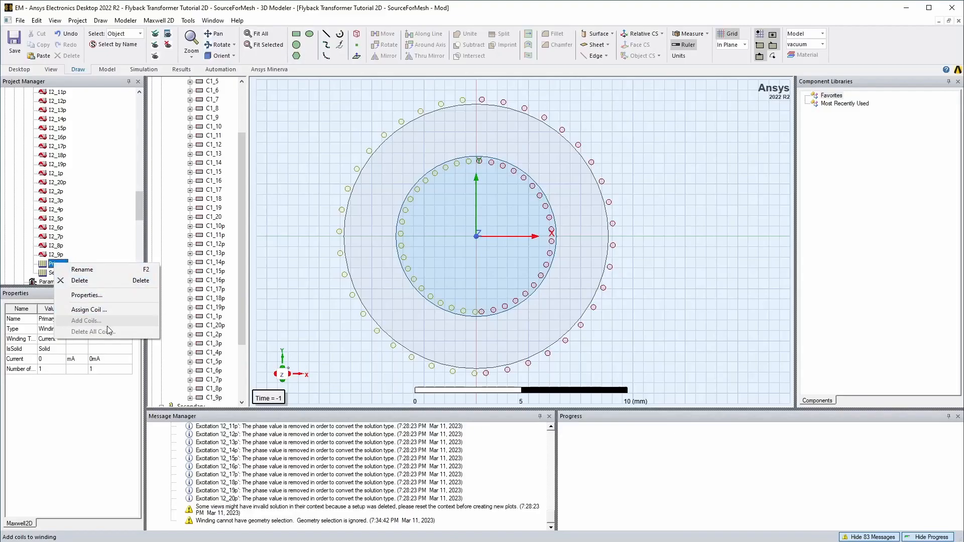
left_click(45, 263)
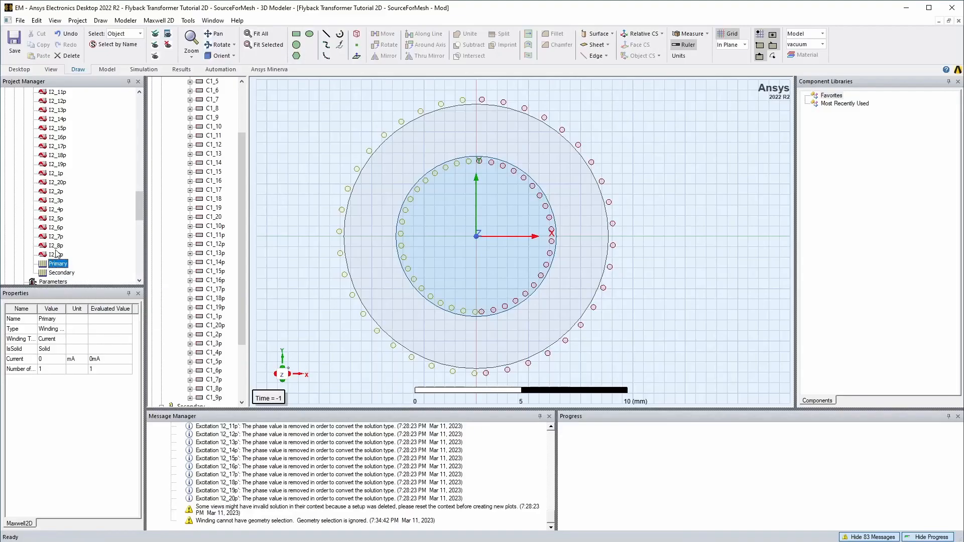
left_click(50, 252)
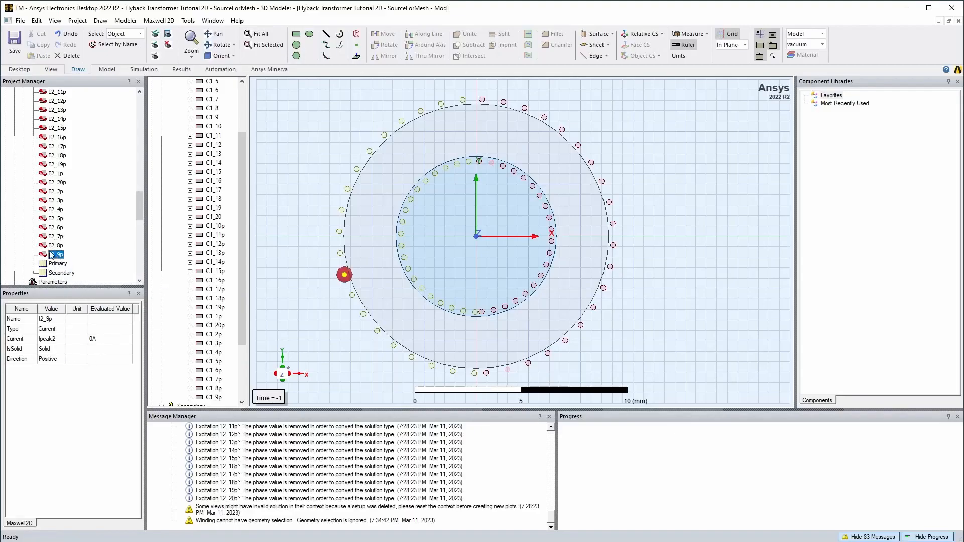
left_click(295, 296)
left_click(54, 209)
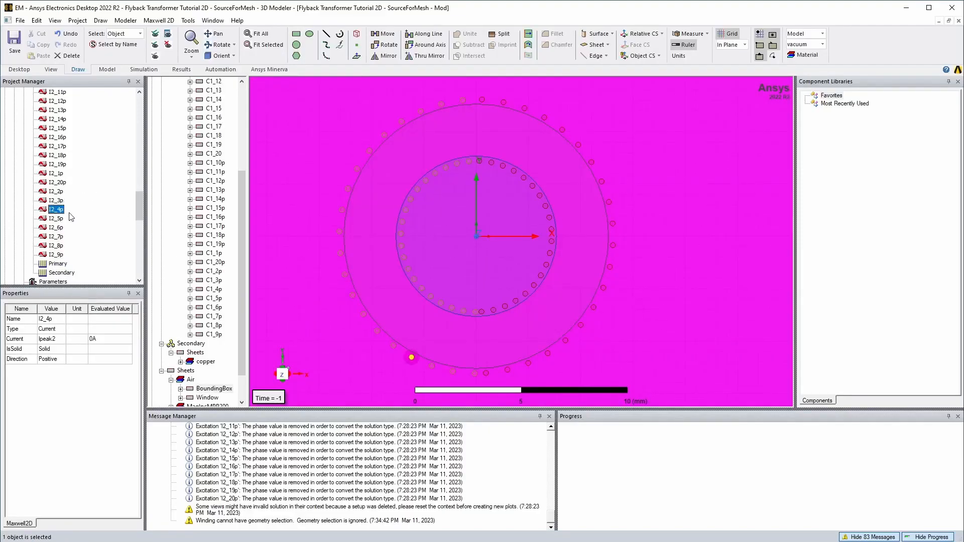
- Assign coil excitations with base name Primary_N and negative polarity to the inner primary conductors C1_1 through C1_20
scroll(221, 245, "up", 5)
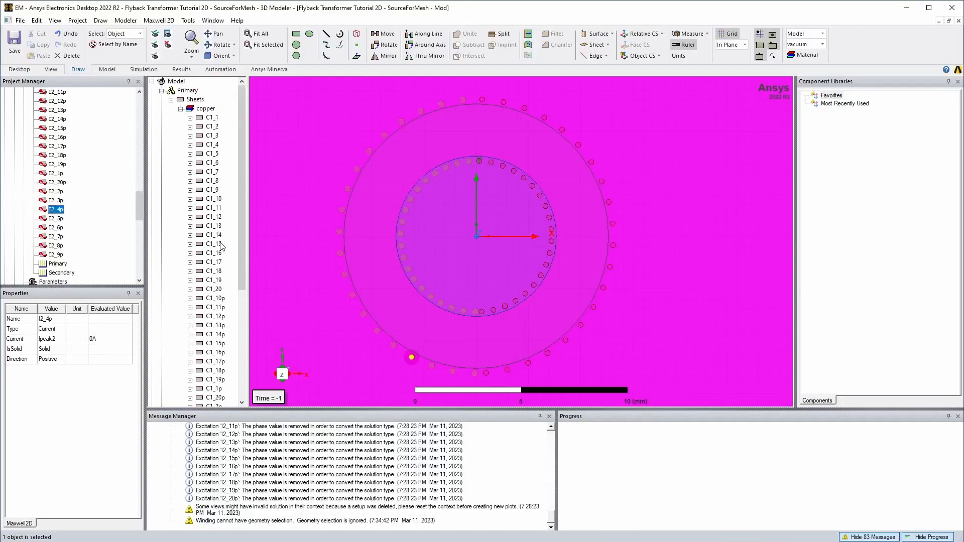
left_click(212, 120)
scroll(205, 303, "down", 4)
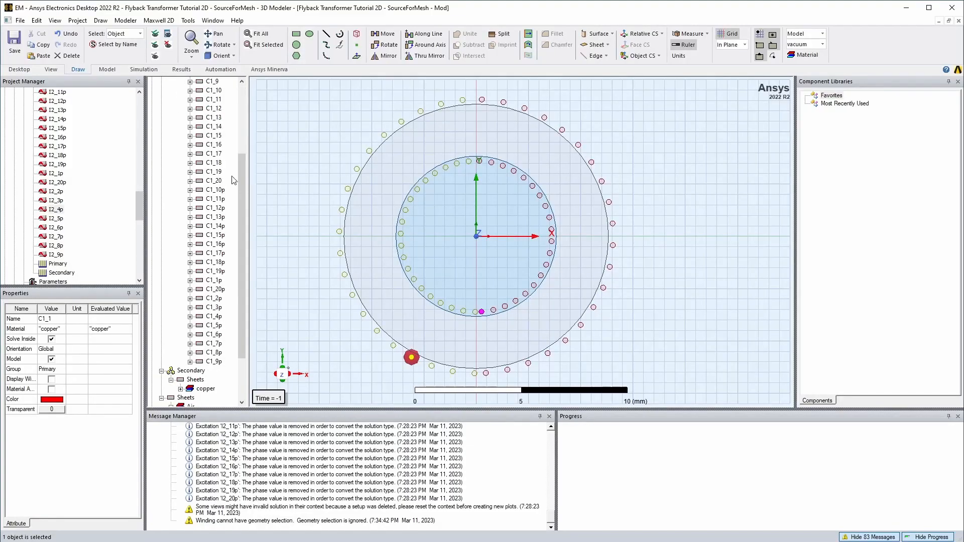
left_click(212, 180, "shift")
right_click(215, 229)
mouse_move(297, 385)
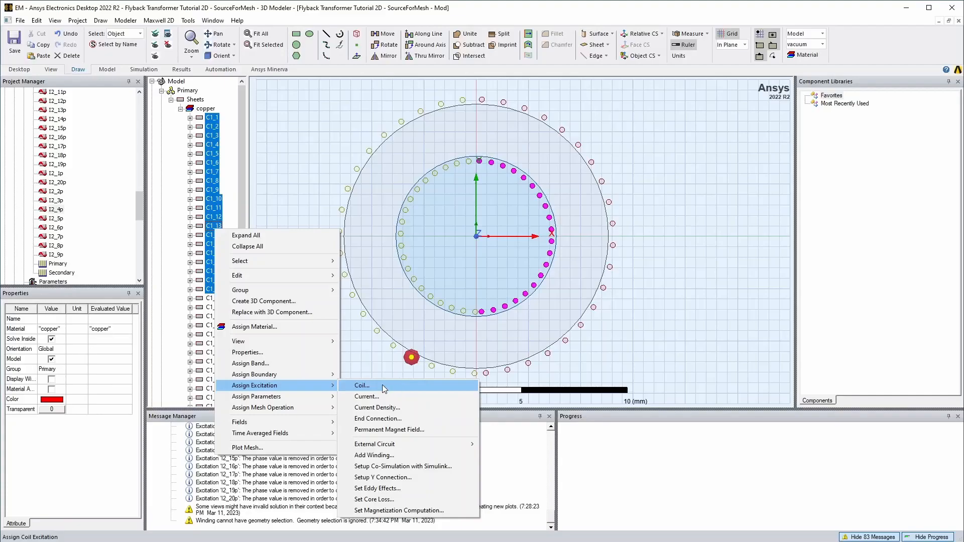
left_click(359, 386)
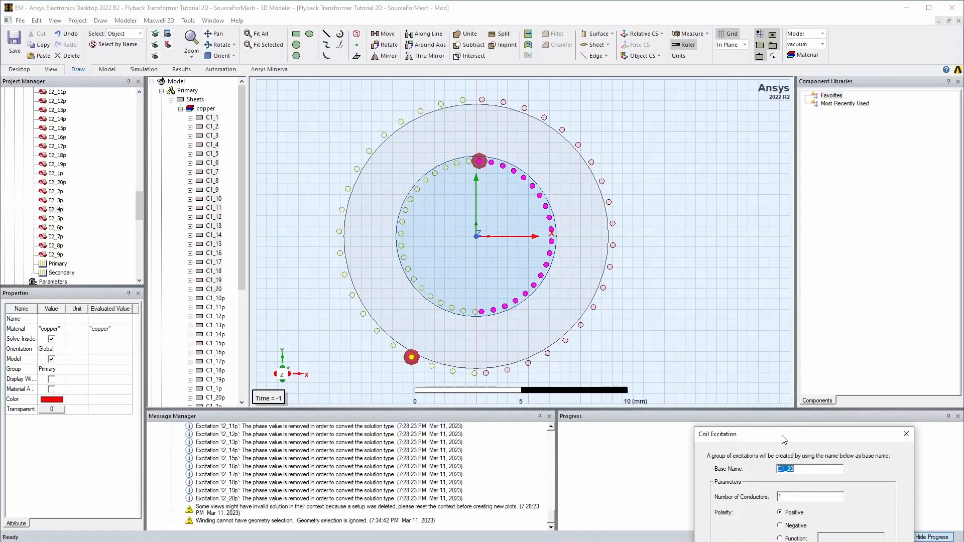
type("Primary_N")
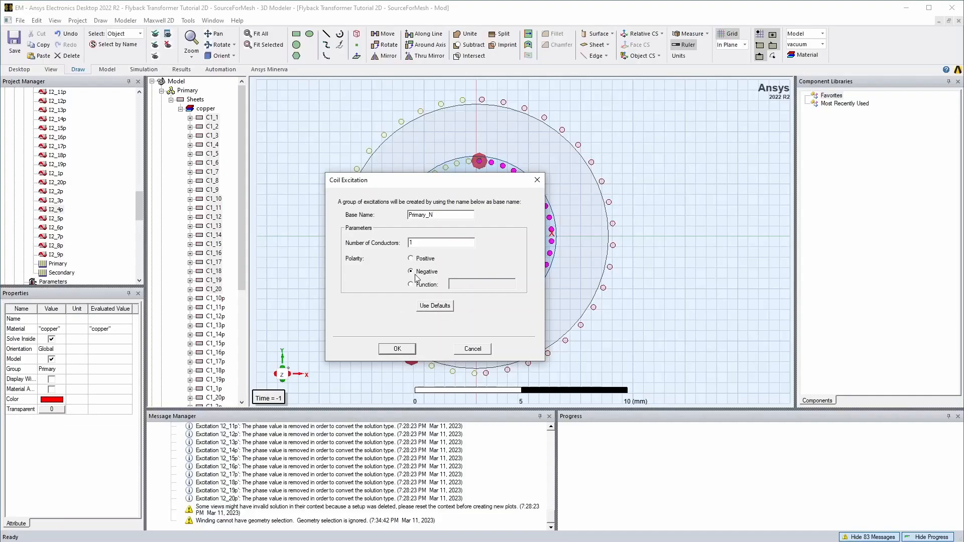
left_click(397, 349)
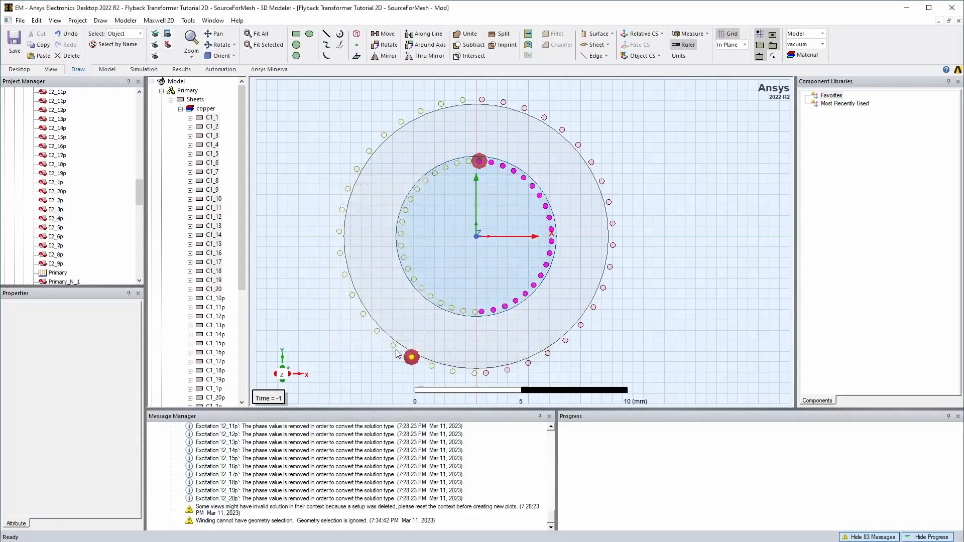
- Assign coil excitations with base name Primary_P and positive polarity to the outer primary conductors, C1_1p through C1_20p
left_click(221, 300)
scroll(224, 316, "down", 3)
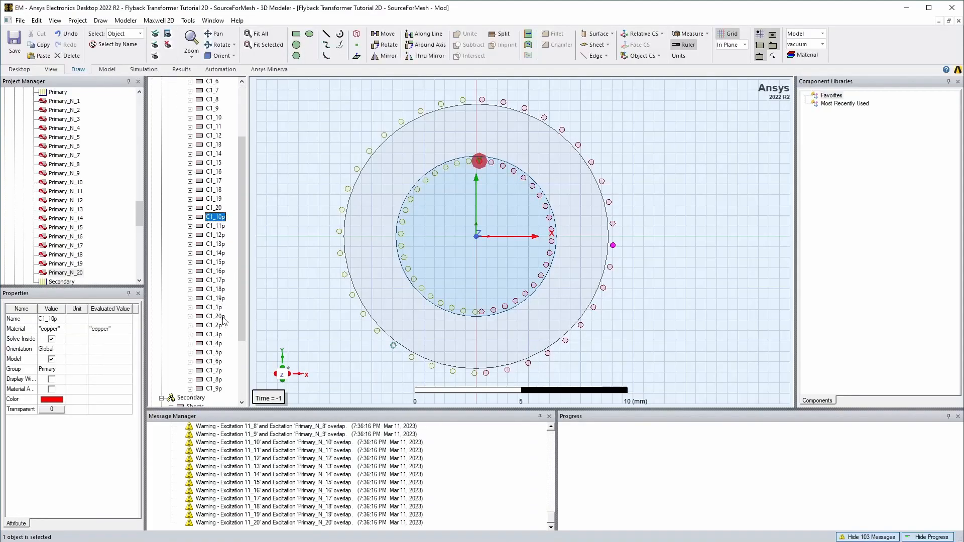
left_click(216, 390, "shift")
right_click(216, 262)
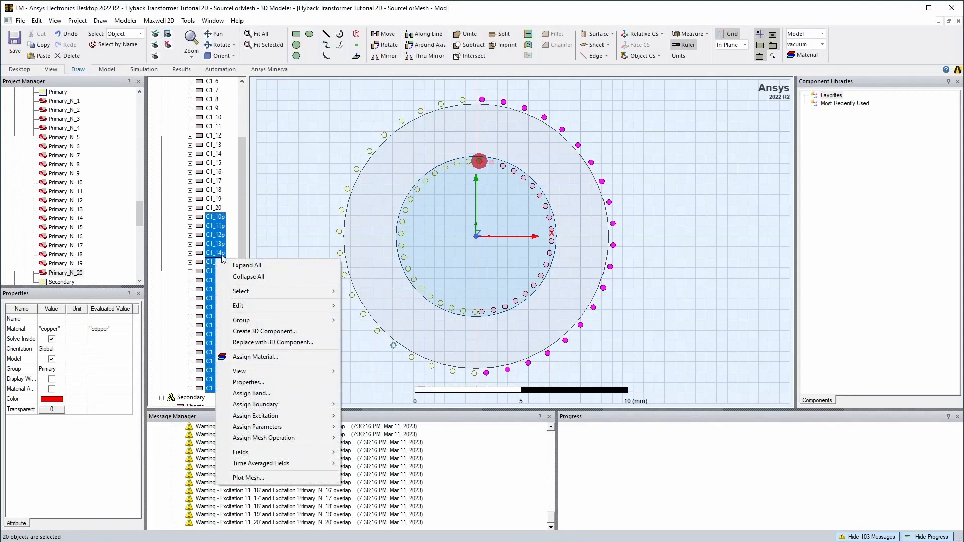
mouse_move(294, 415)
left_click(369, 416)
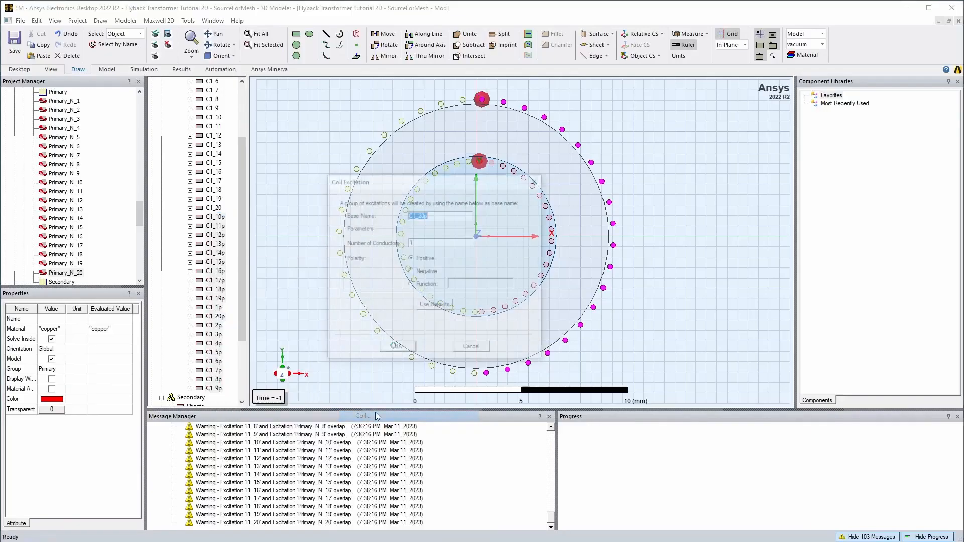
type("Primary_P")
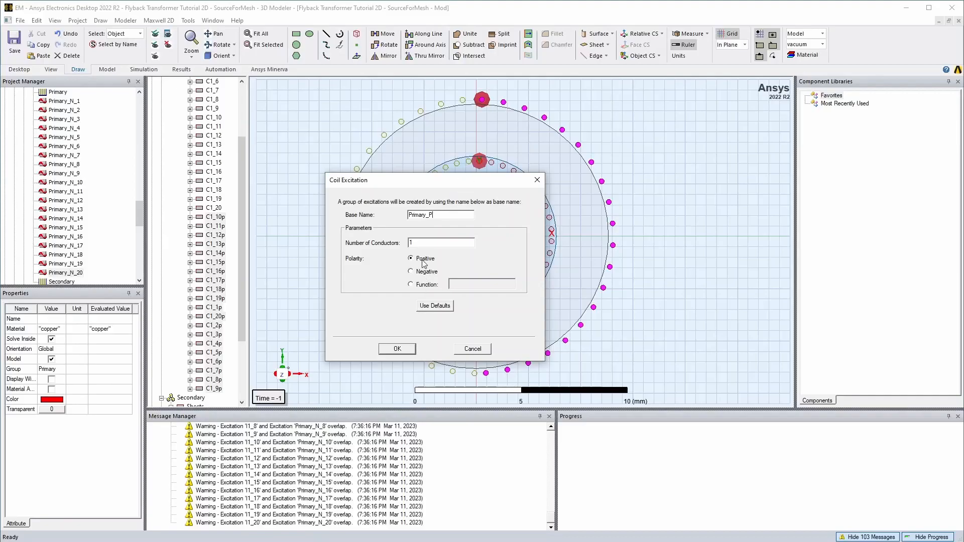
left_click(414, 352)
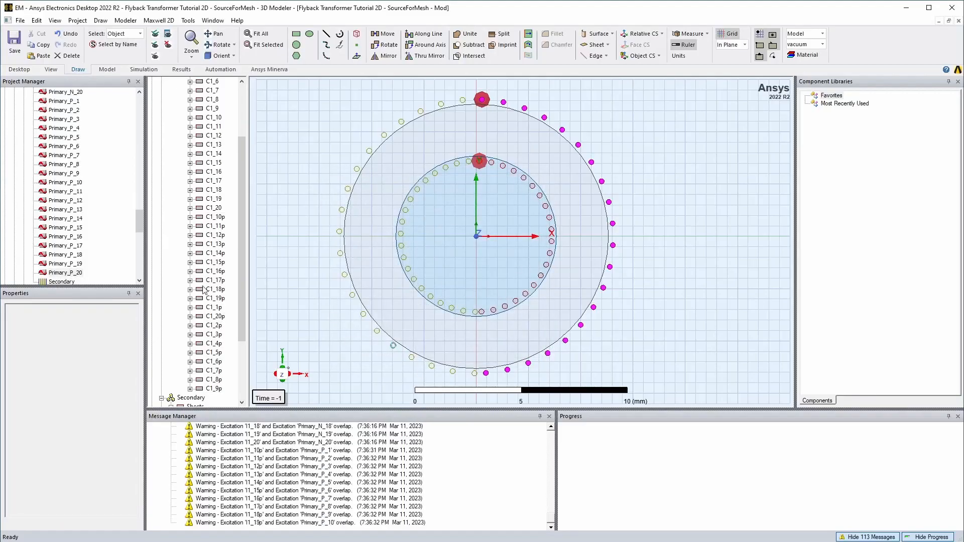
- Assign coil excitations with base name Secondary_N and negative polarity to the inner secondary conductors C2_1 through C2_20
scroll(205, 296, "down", 4)
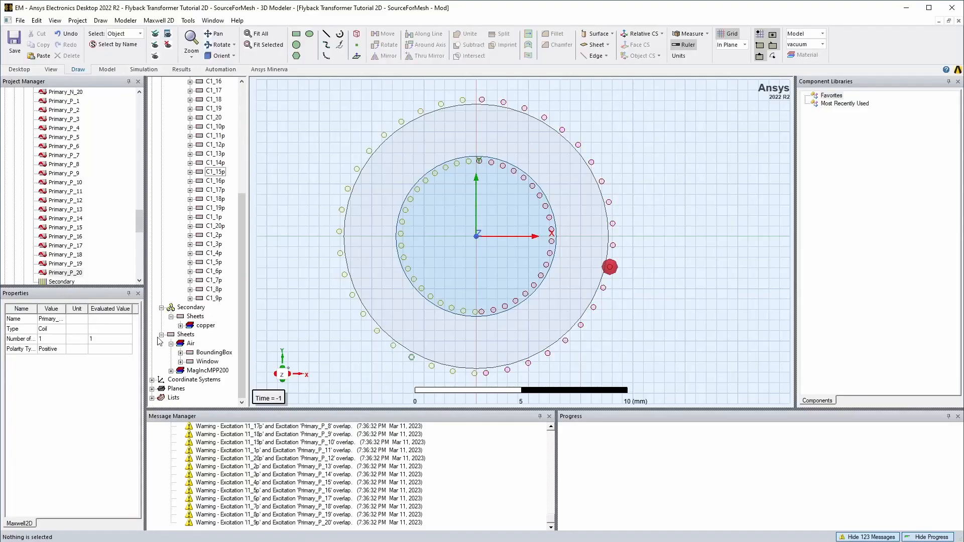
left_click(180, 326)
scroll(216, 202, "up", 5)
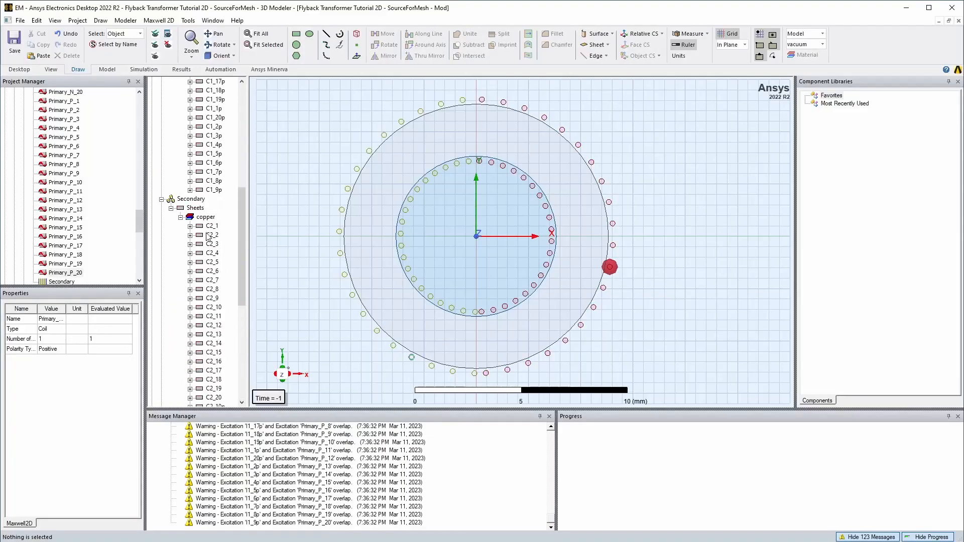
left_click(210, 227)
scroll(212, 231, "down", 5)
left_click(212, 262, "shift")
right_click(212, 243)
mouse_move(281, 398)
left_click(362, 402)
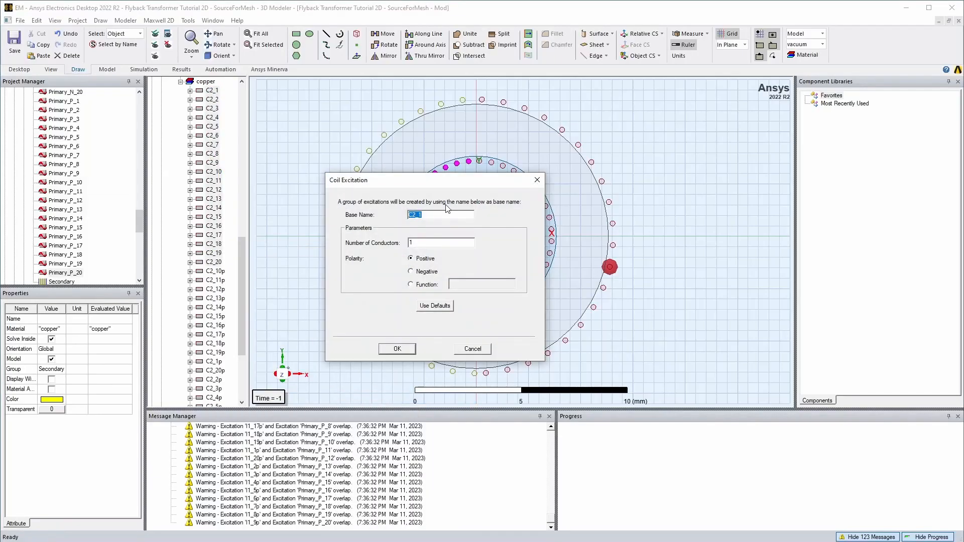
left_click(420, 273)
left_click(397, 349)
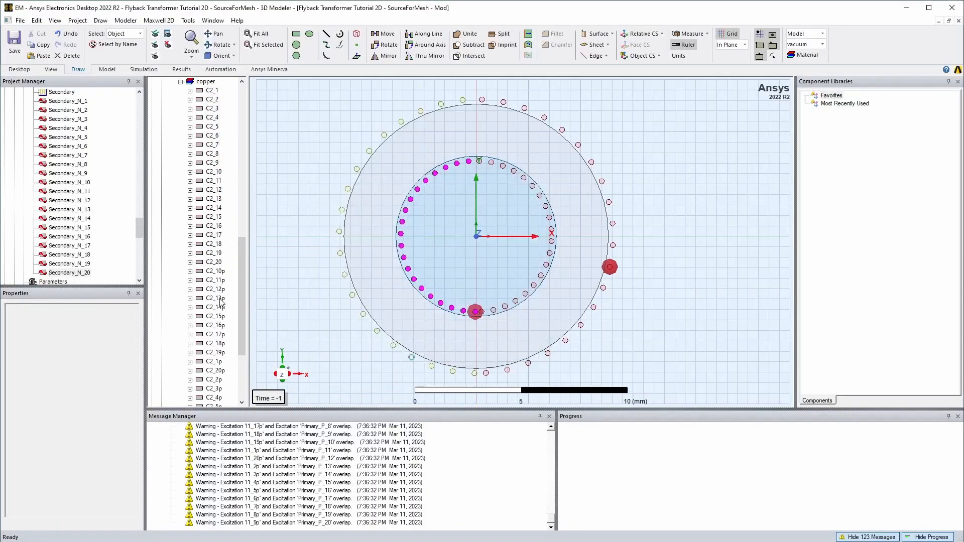
- Assign coil excitations with base name Secondary_P and positive polarity to the outer secondary conductors, C2_1p through C2_20p
scroll(215, 331, "down", 4)
left_click(215, 334)
scroll(213, 292, "up", 3)
left_click(212, 245, "shift")
right_click(213, 263)
mouse_move(301, 416)
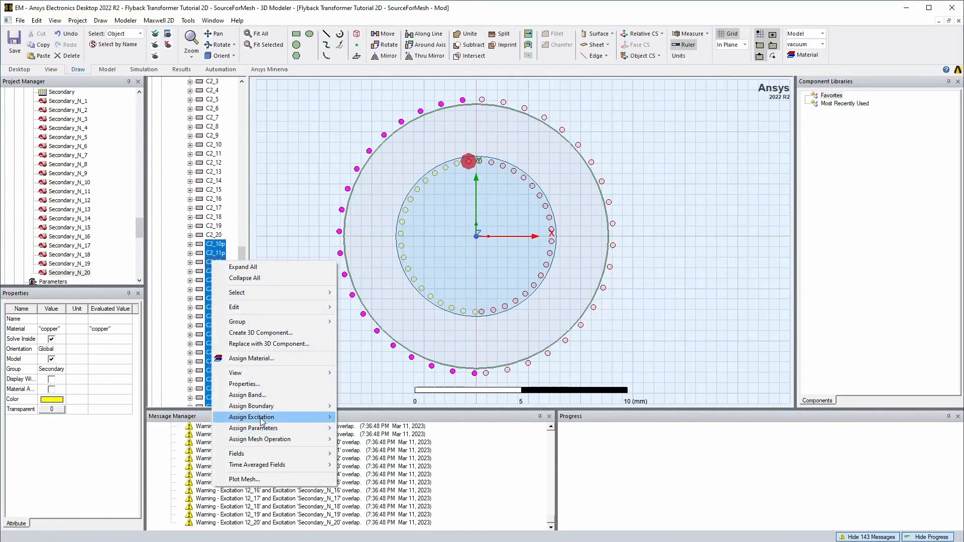
left_click(361, 417)
type("Secondary_P")
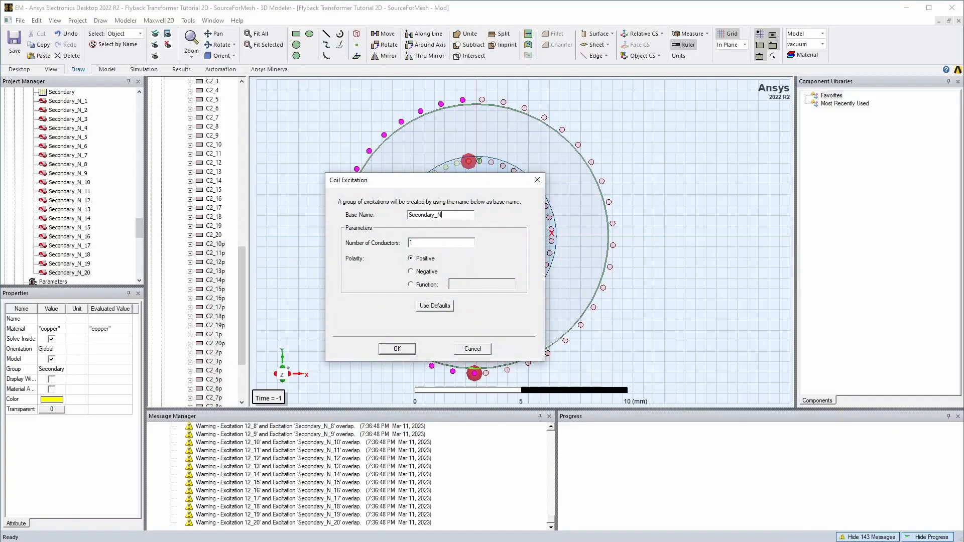
left_click(400, 348)
- Add all Primary_N and Primary_P coil terminals to the Primary winding
scroll(58, 238, "up", 5)
scroll(58, 238, "up", 3)
left_click(56, 245)
right_click(56, 246)
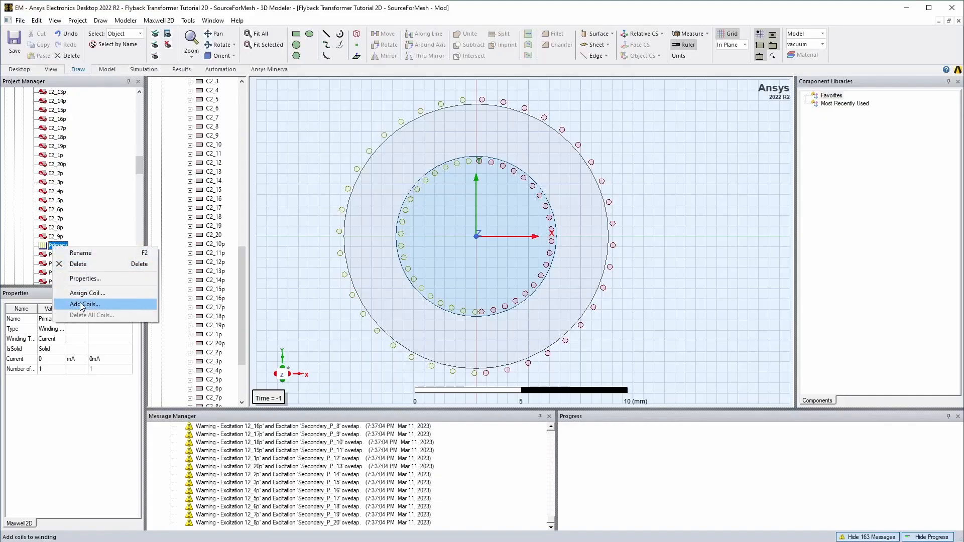
left_click(83, 304)
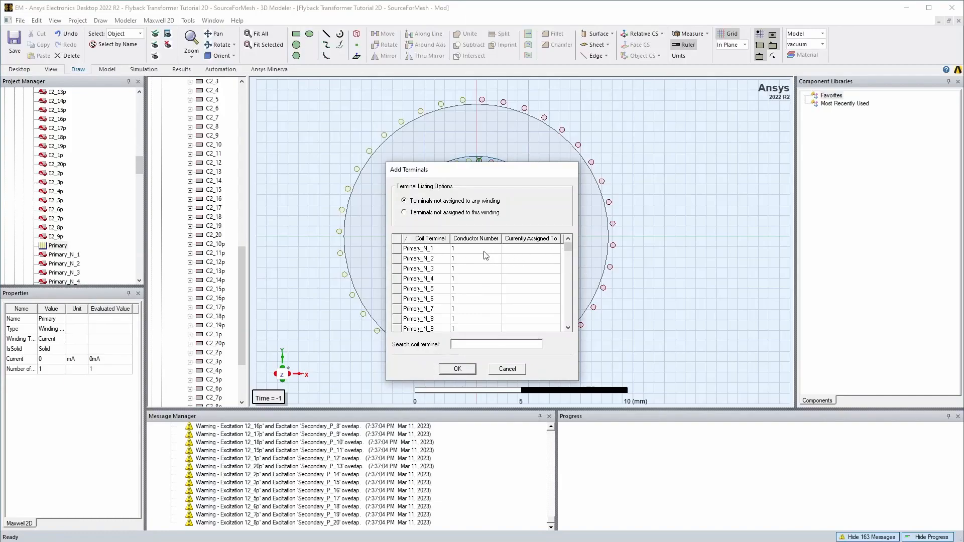
scroll(437, 292, "down", 12)
left_click(424, 280, "shift")
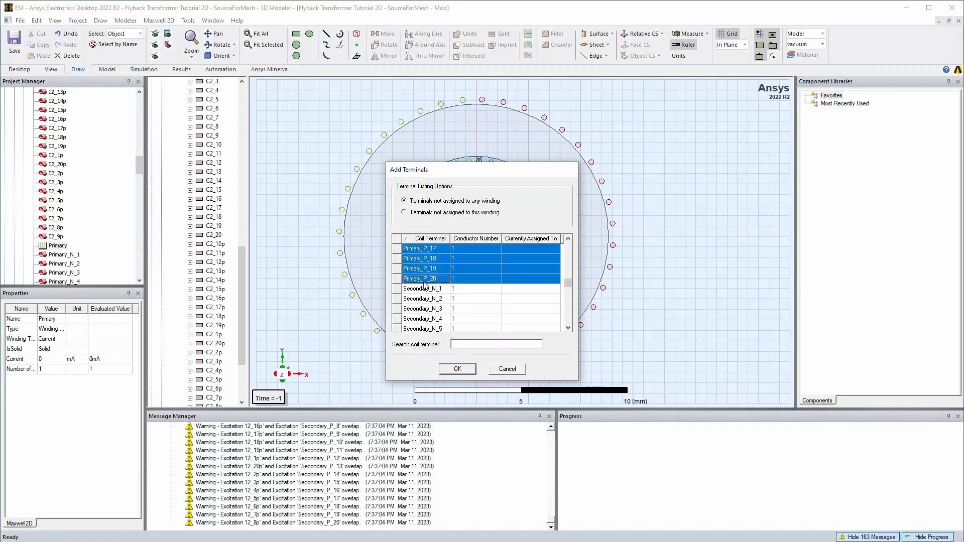
left_click(457, 368)
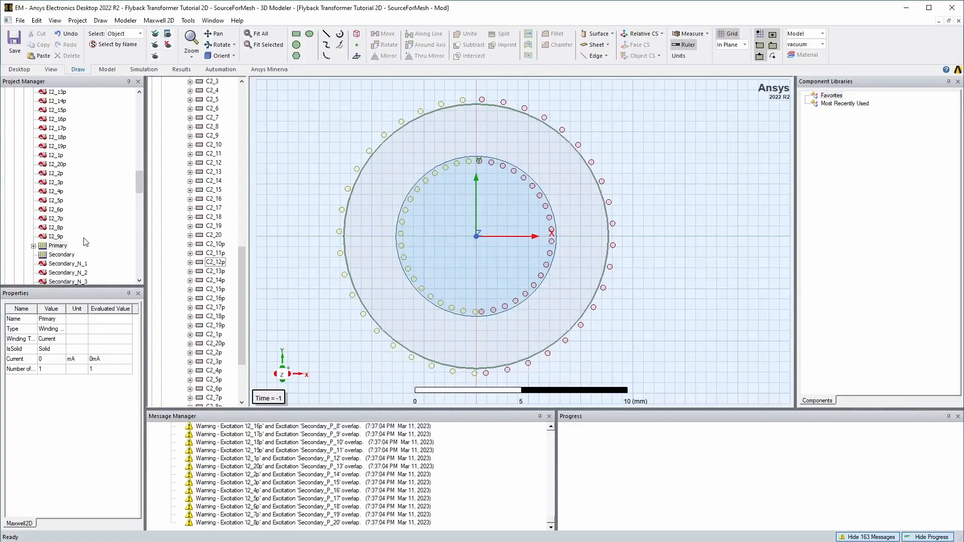
- Add all Secondary_N and Secondary_P coil terminals, among those not assigned to any winding, to the Secondary winding
right_click(59, 254)
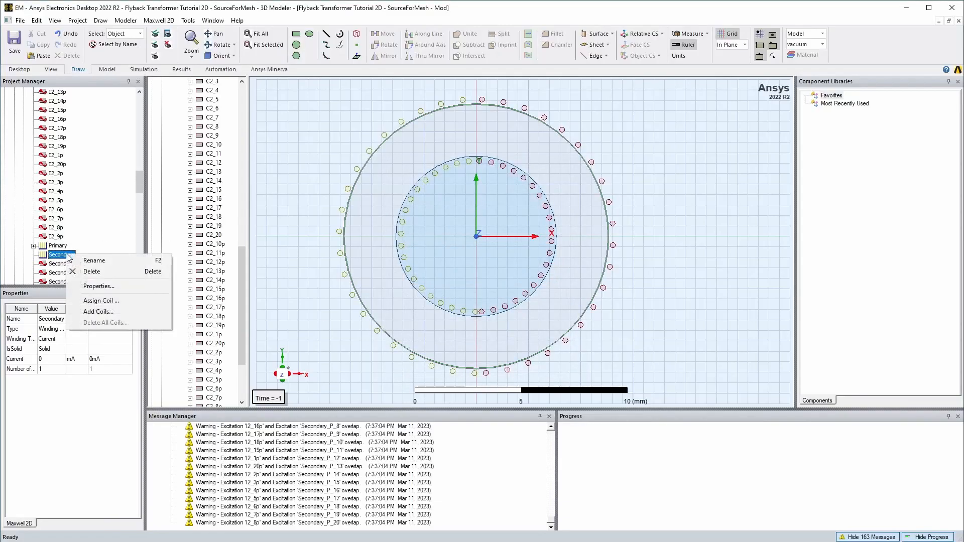
left_click(108, 312)
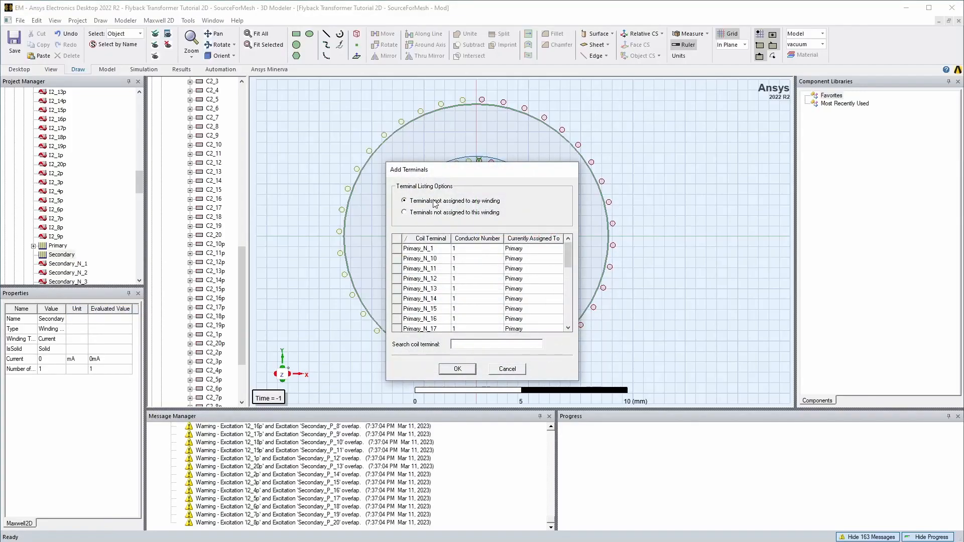
scroll(436, 281, "down", 10)
scroll(436, 322, "down", 1)
left_click(435, 324, "shift")
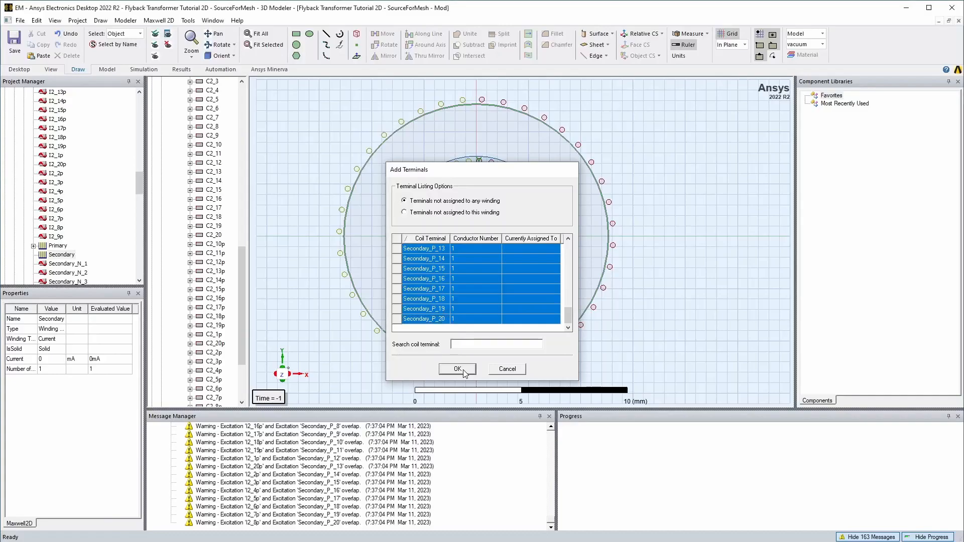
left_click(458, 369)
- Delete all the individual I1 and I2 current excitations from the design, keeping the Primary and Secondary windings
scroll(47, 246, "up", 15)
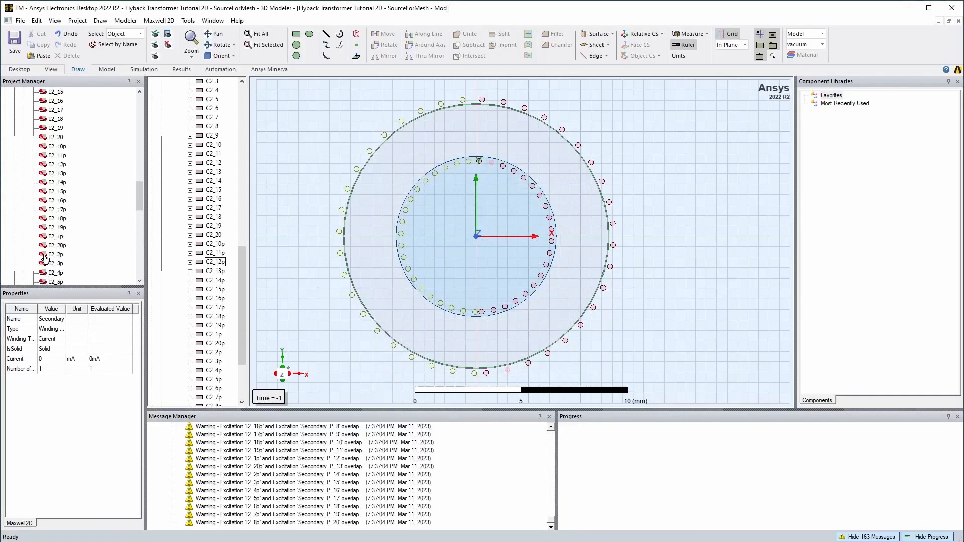
scroll(46, 247, "up", 6)
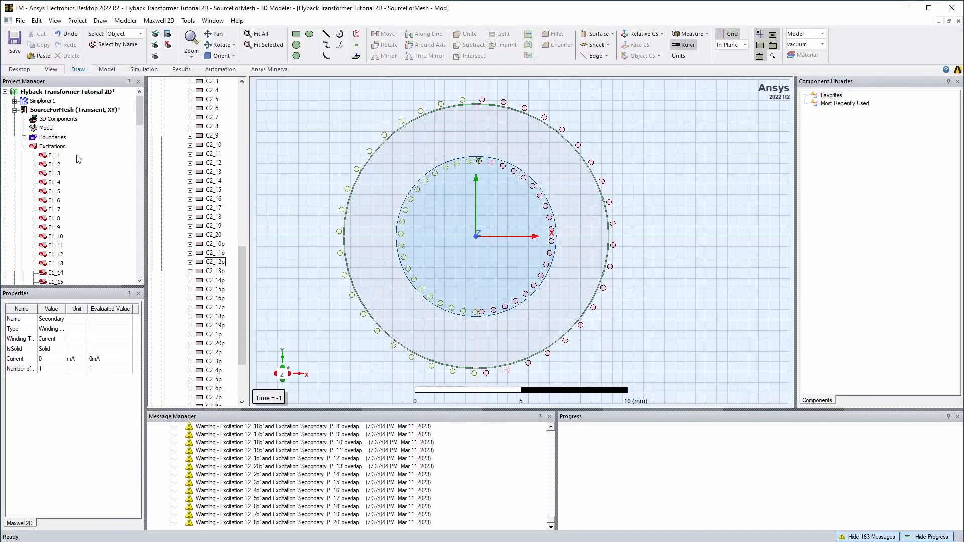
left_click(45, 155)
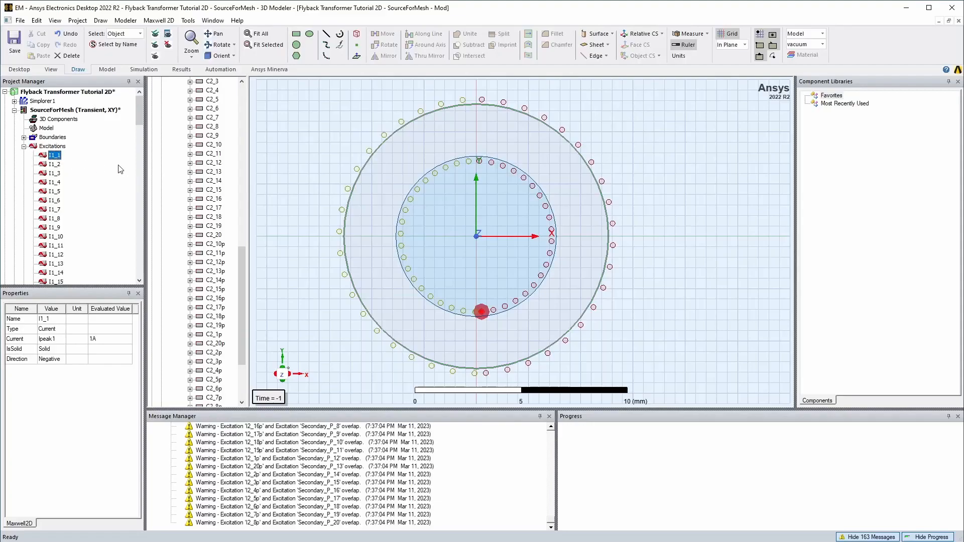
key("Down")
key("Down")
key("Down")
key("Down")
key("Down")
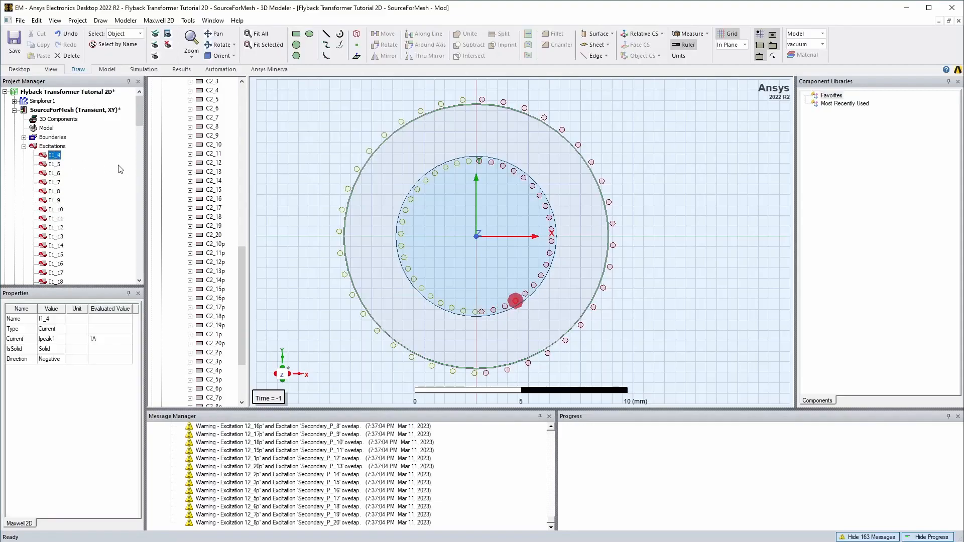
key("Down")
key("Down")
key("Down")
key("Down")
key("Down")
key("Down")
key("Down")
key("Down")
key("Down")
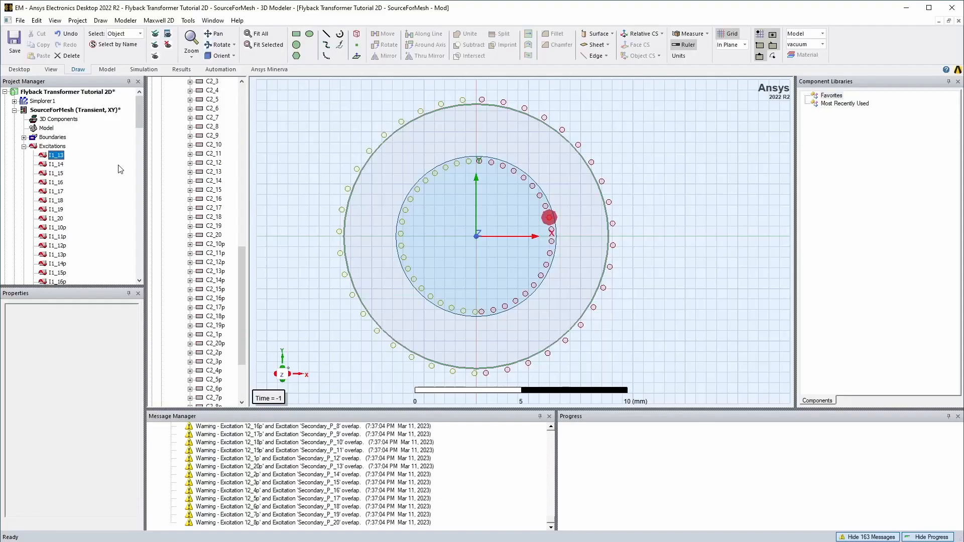
key("Down")
key("Down")
key("Down")
key("Down")
key("Down")
key("Down")
key("Down")
key("Down")
key("Down")
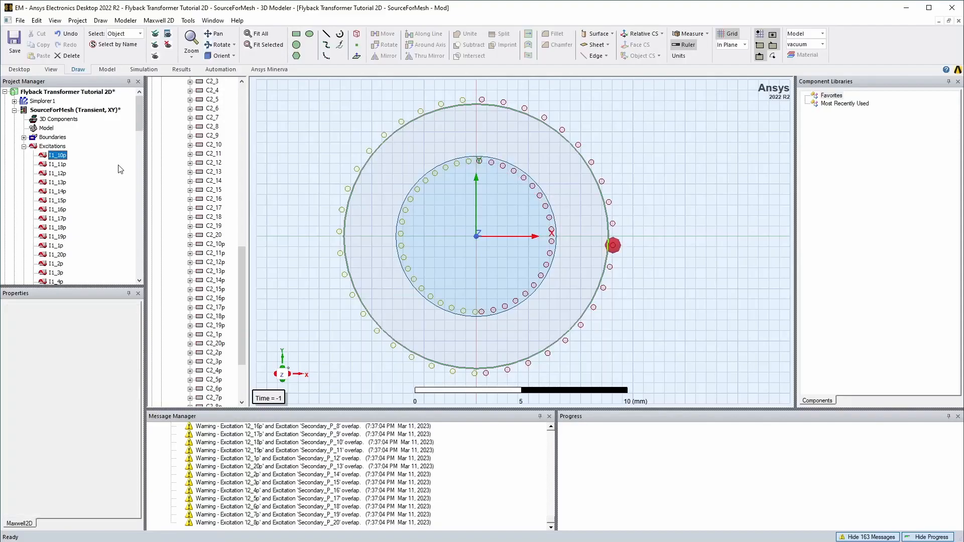
key("Down")
key("Down")
key("Down")
key("Down")
key("Down")
key("Down")
key("Down")
key("Down")
key("Down")
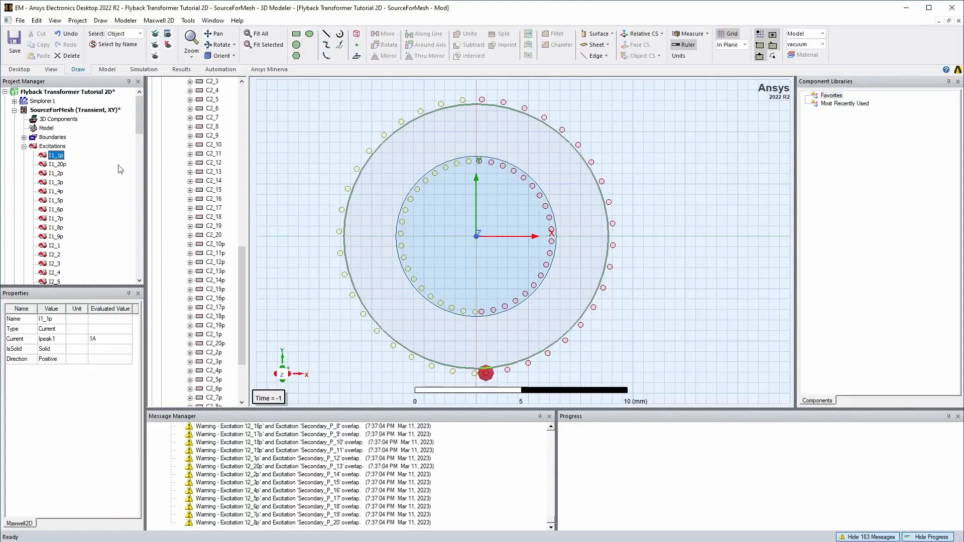
key("Down")
key("Down")
key("Down")
key("Down")
key("Down")
key("Down")
key("Down")
key("Down")
key("Down")
key("Down")
key("Down")
key("Down")
key("Down")
key("Down")
key("Down")
key("Down")
key("Down")
key("Down")
key("Down")
key("Down")
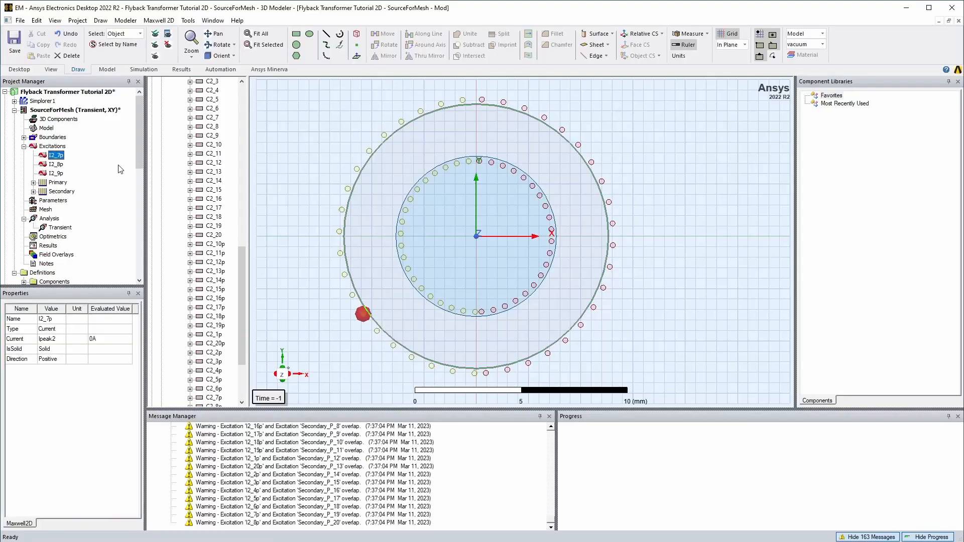
key("Down")
key("Down")
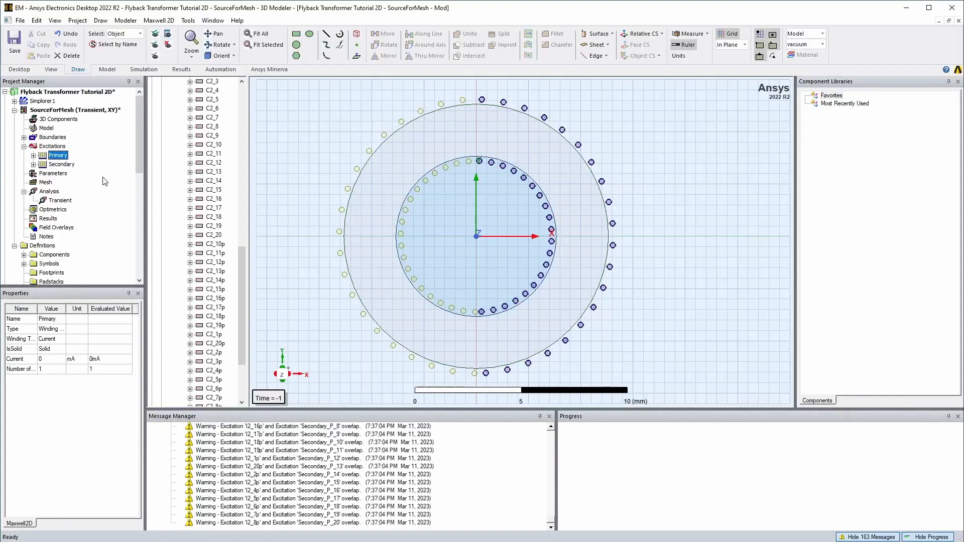
- Inspect the current setting of the Primary winding in the SourceForMesh design without changing it
key("ctrl+z")
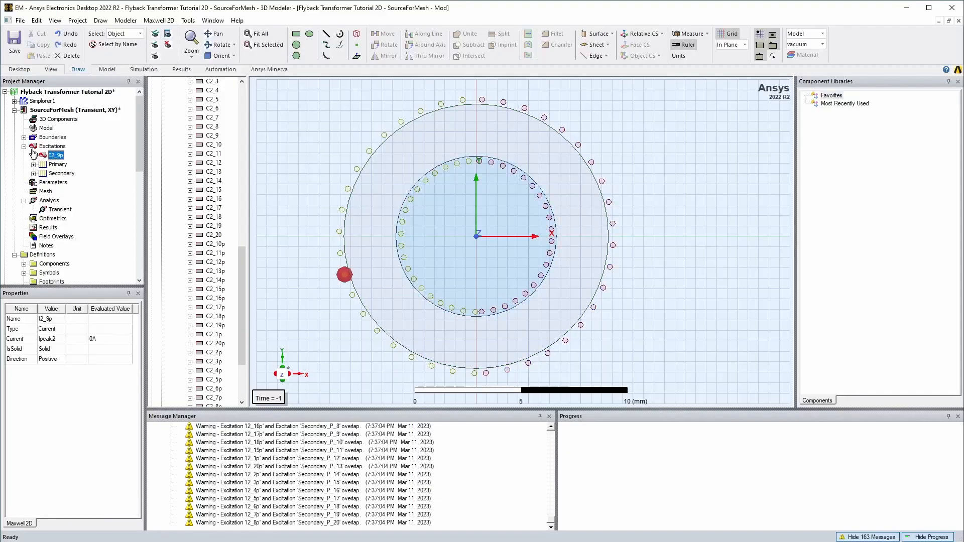
left_click(54, 166)
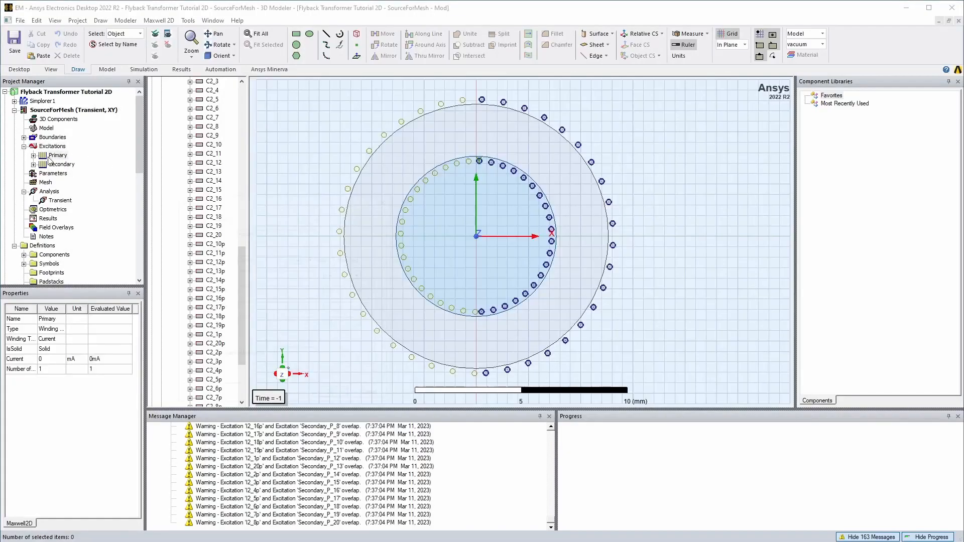
double_click(55, 155)
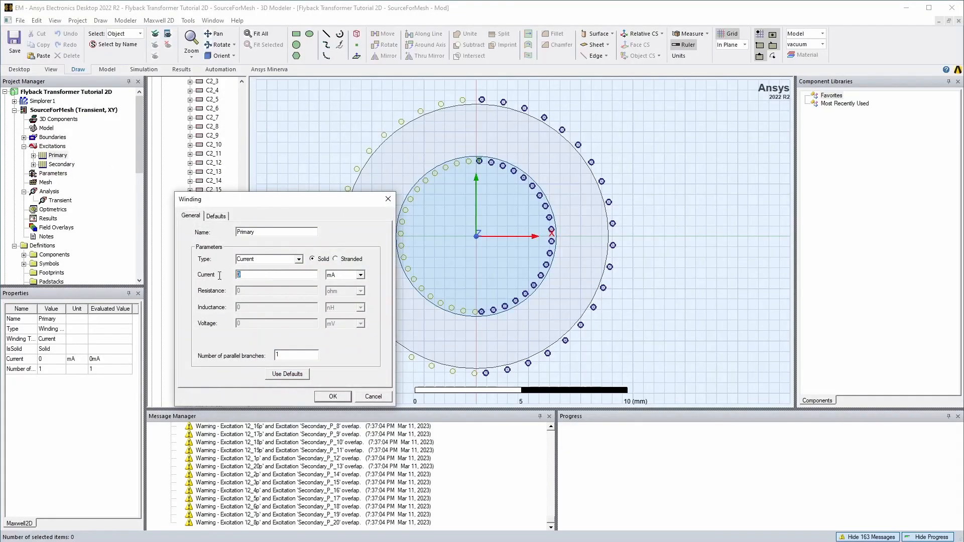
left_click(372, 397)
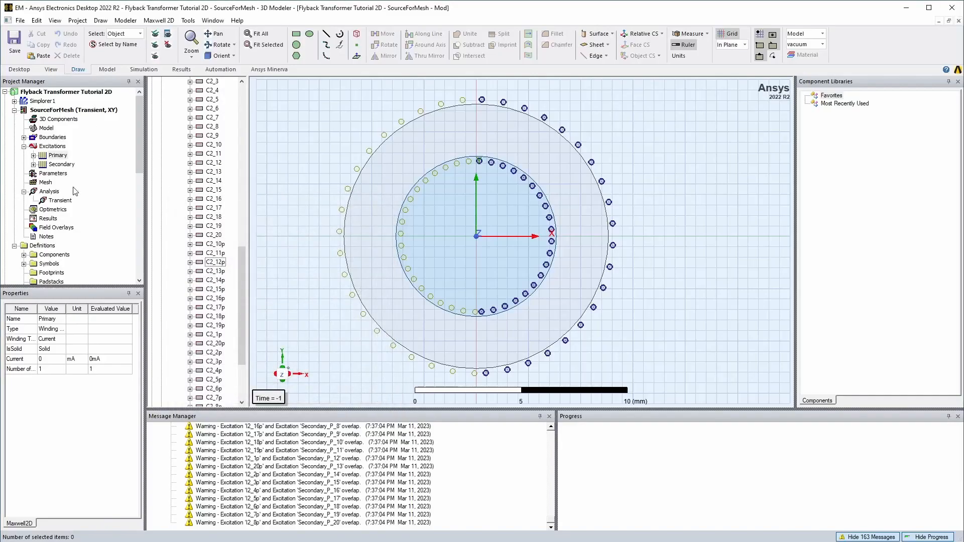
- Open the Simplorer1 schematic and the settings of its existing Maxwell excitation component
left_click(14, 101)
left_click(49, 103)
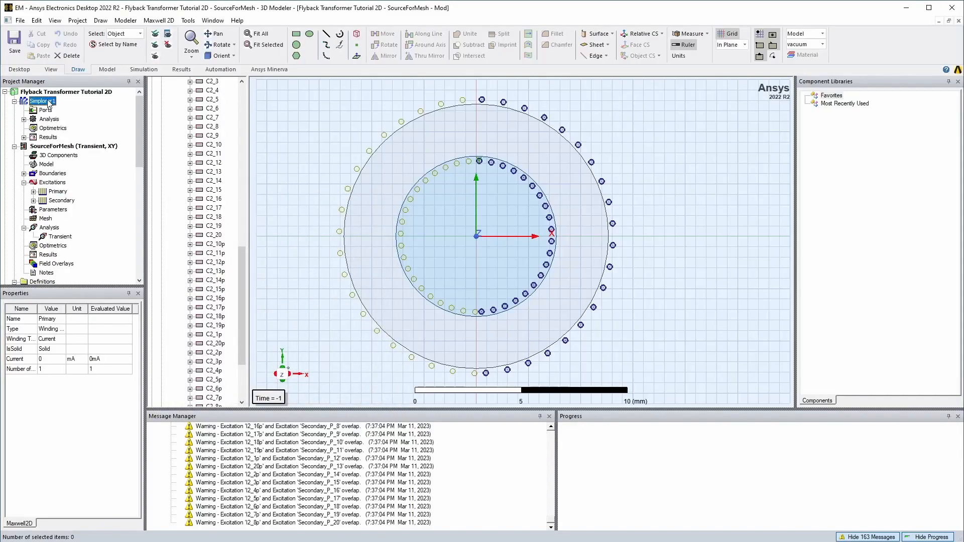
double_click(49, 102)
left_click(534, 336)
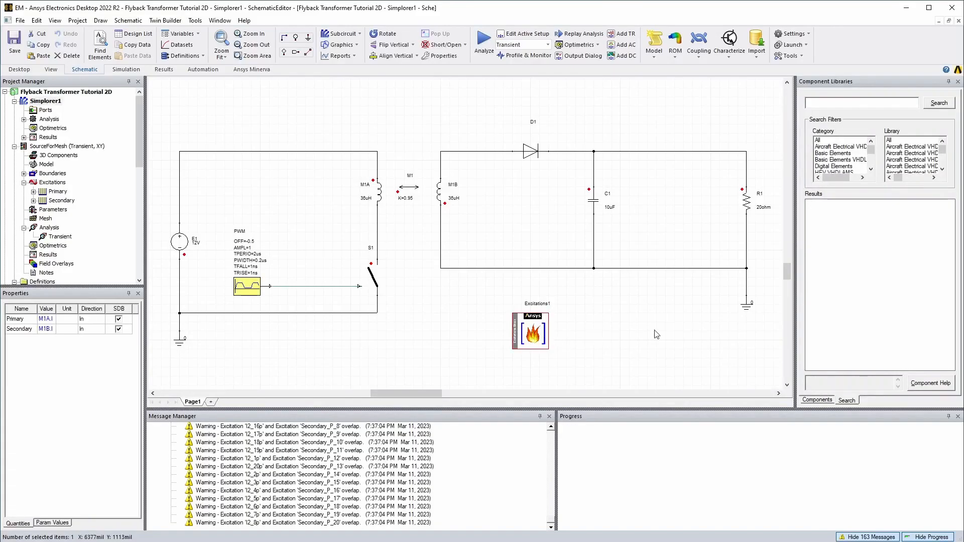
double_click(543, 336)
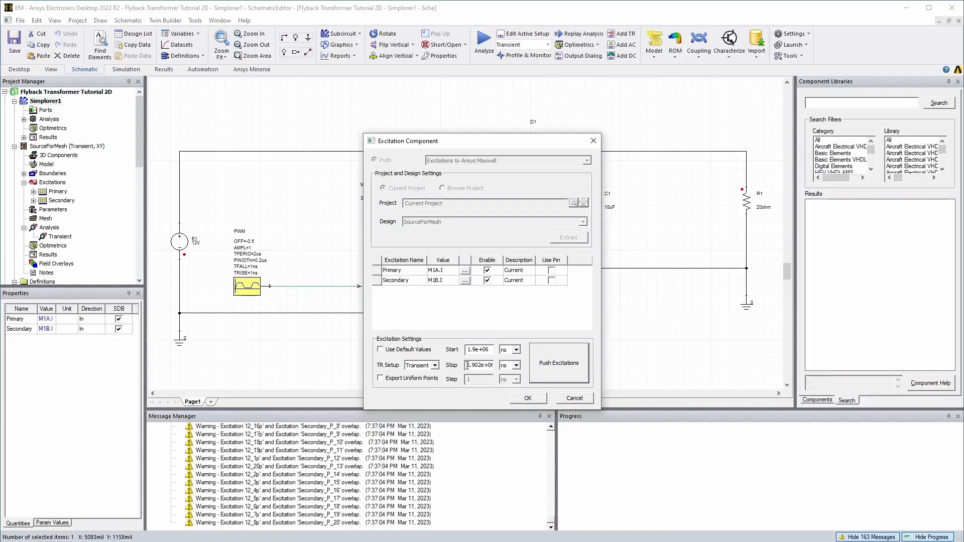
- Copy the Primary excitation value M1A.I, then delete the existing excitation component from the schematic
left_click(451, 270)
key("ctrl+c")
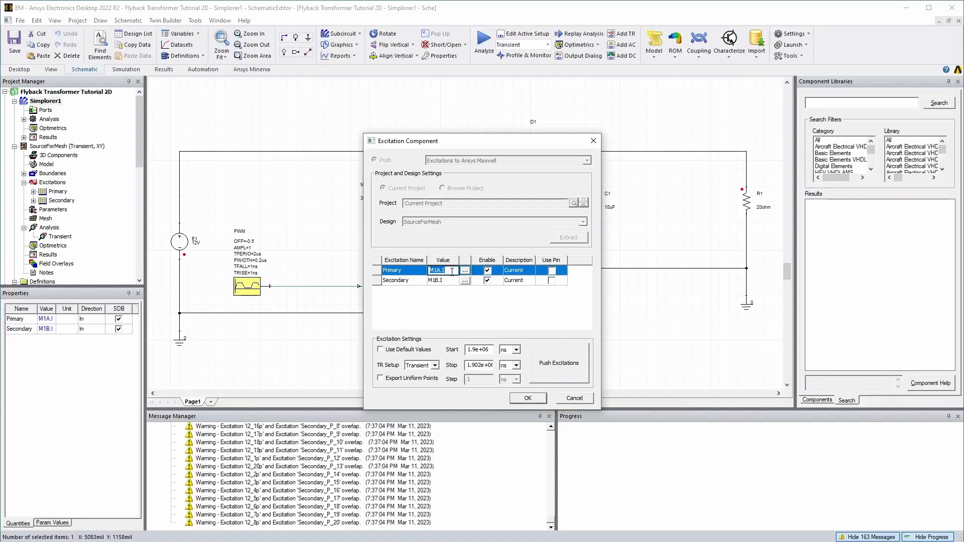
left_click(574, 397)
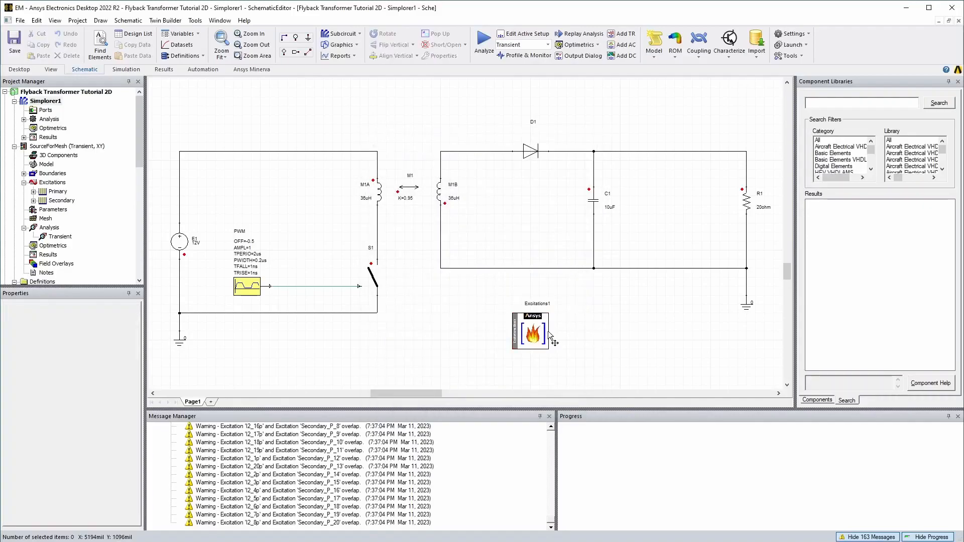
key("Delete")
- Create a new component that pushes excitations to Ansys Maxwell and extract the excitations from the SourceForMesh design
left_click(757, 44)
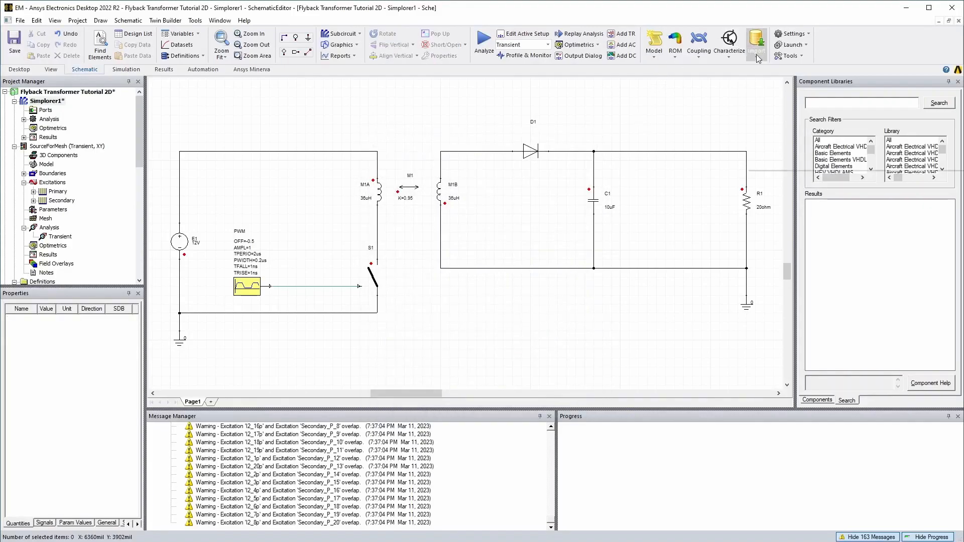
left_click(794, 146)
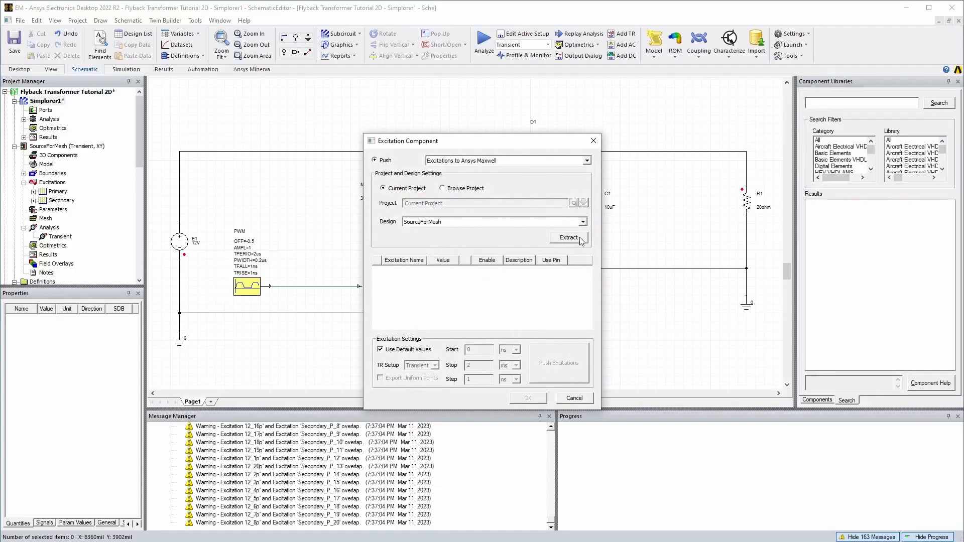
left_click(573, 240)
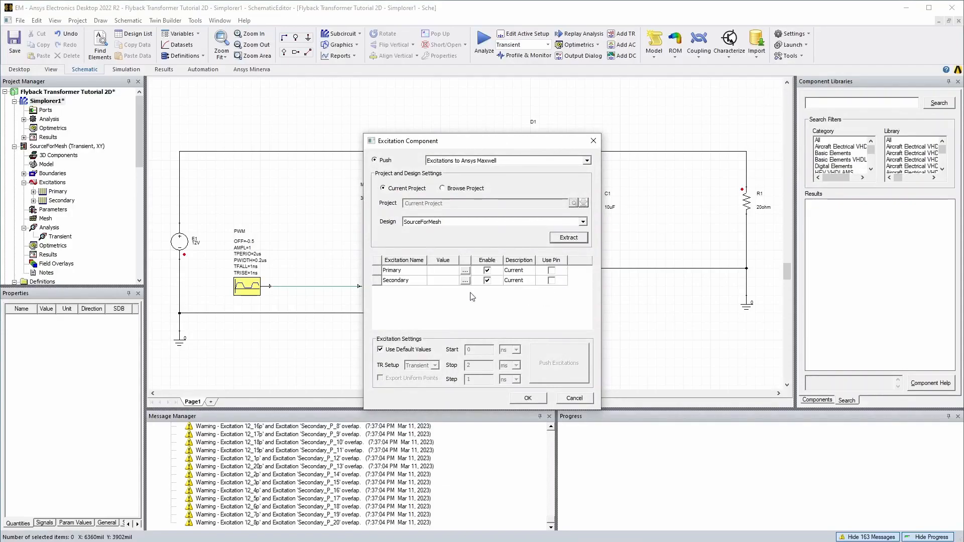
- Assign the value M1A.I to the Primary excitation and M1B.I to the Secondary excitation
left_click(437, 271)
key("ctrl+v")
left_click(446, 281)
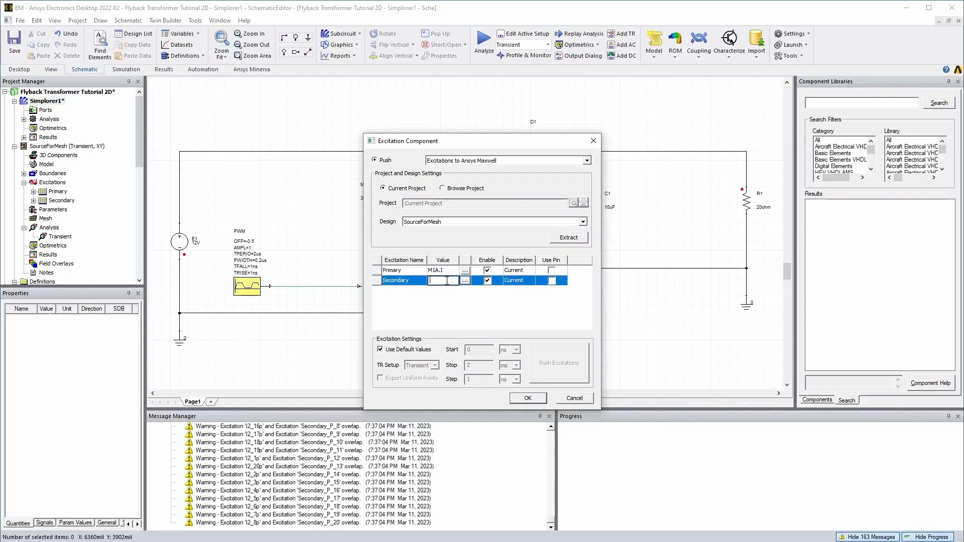
key("BackSpace")
type("B.I")
- Turn off the default excitation values and set the start time to 1.9 ms and the stop time to 1.902 ms
left_click(384, 351)
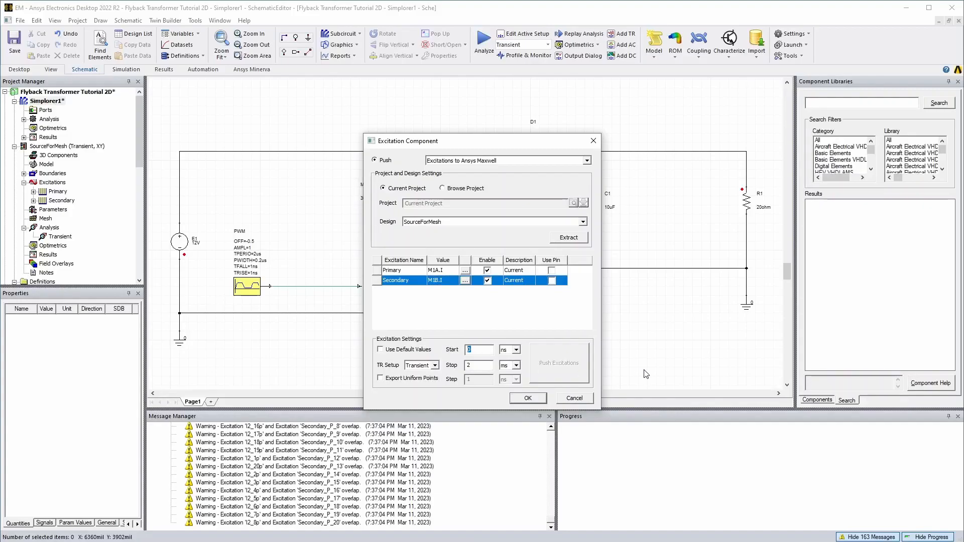
double_click(492, 366)
left_click(516, 349)
left_click(507, 380)
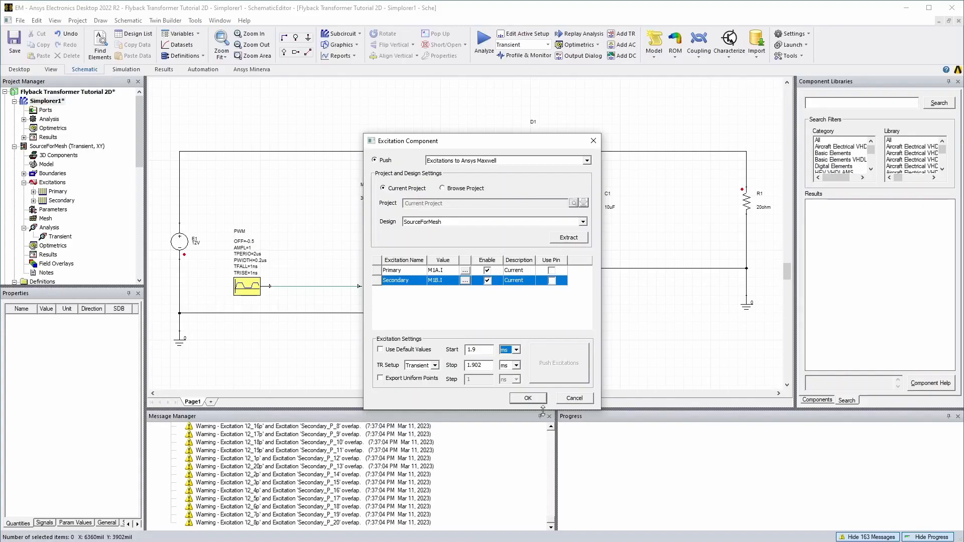
- Confirm the excitation settings and place one instance of the component in the schematic's empty area below the transformer
left_click(527, 398)
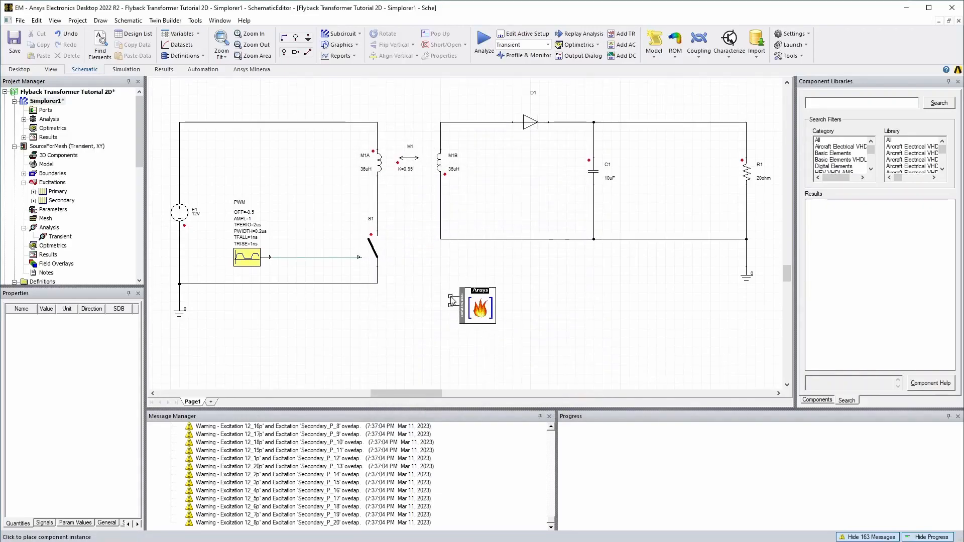
left_click(458, 293)
key("Escape")
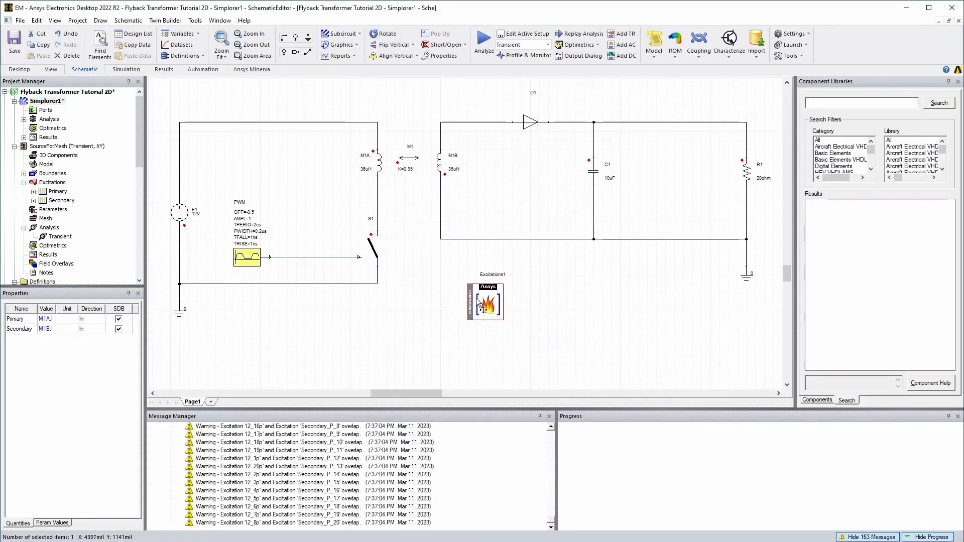
left_click(413, 313)
- Try to push the excitations from the new component to the Maxwell design before simulating the circuit
double_click(489, 302)
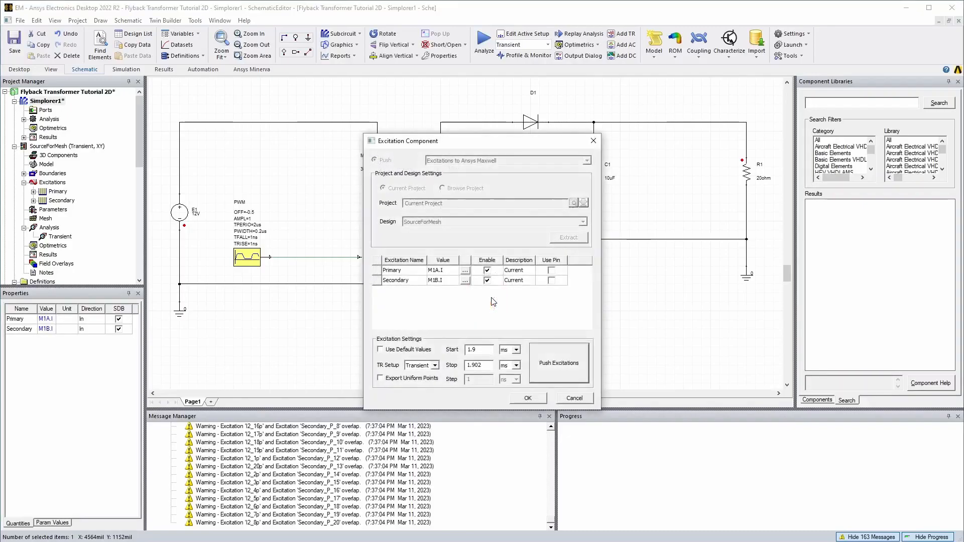
left_click(559, 362)
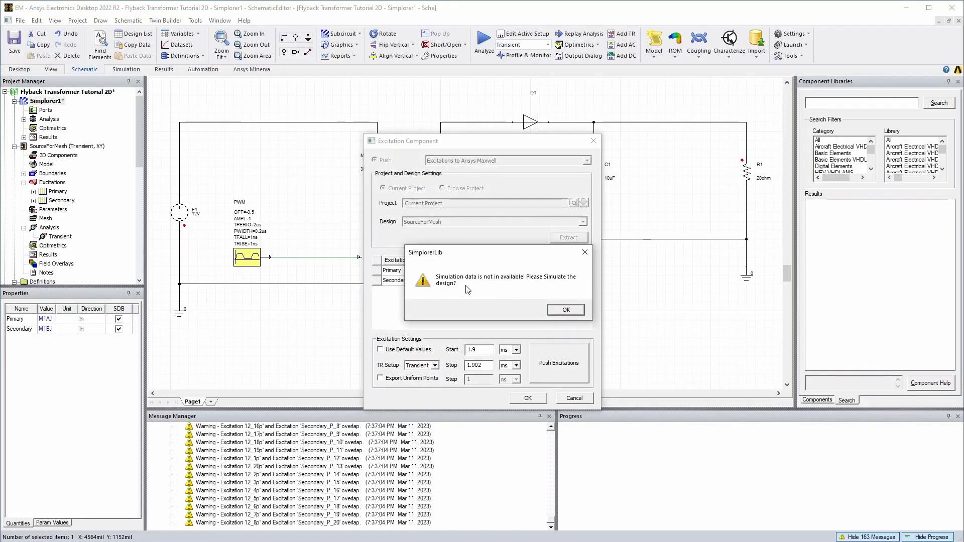
left_click(575, 313)
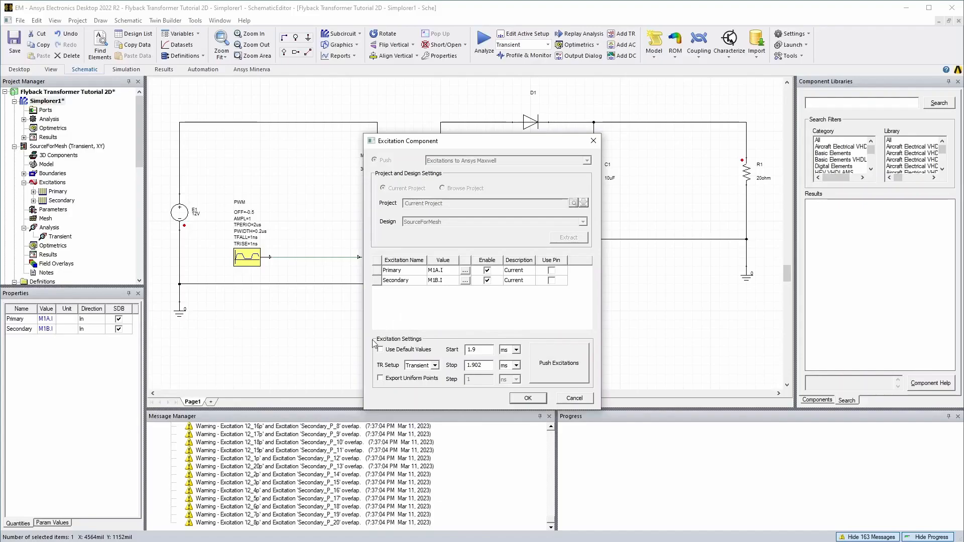
left_click(542, 397)
left_click(343, 320)
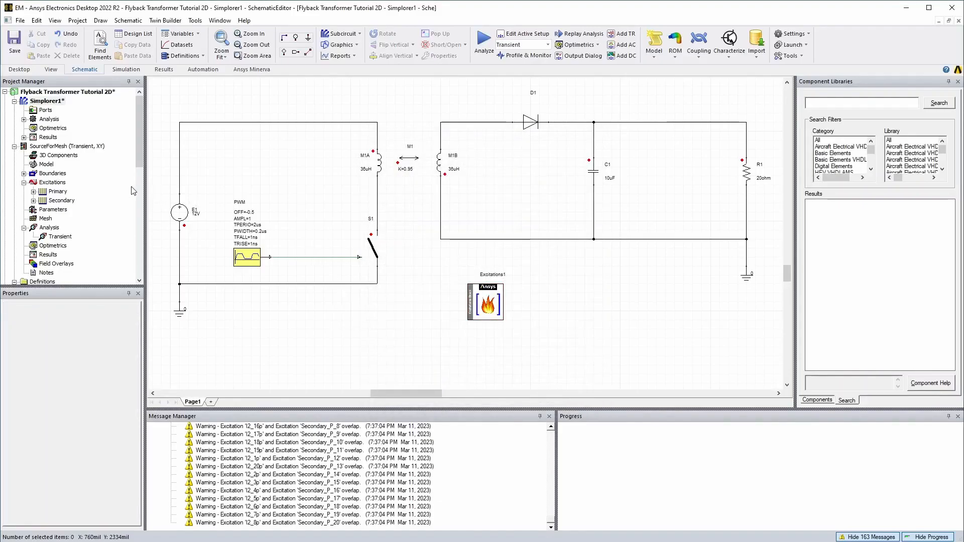
- Simulate the Simplorer1 circuit and review the winding currents in XY Plot 1 and the R1 voltage in XY Plot 2
left_click(484, 47)
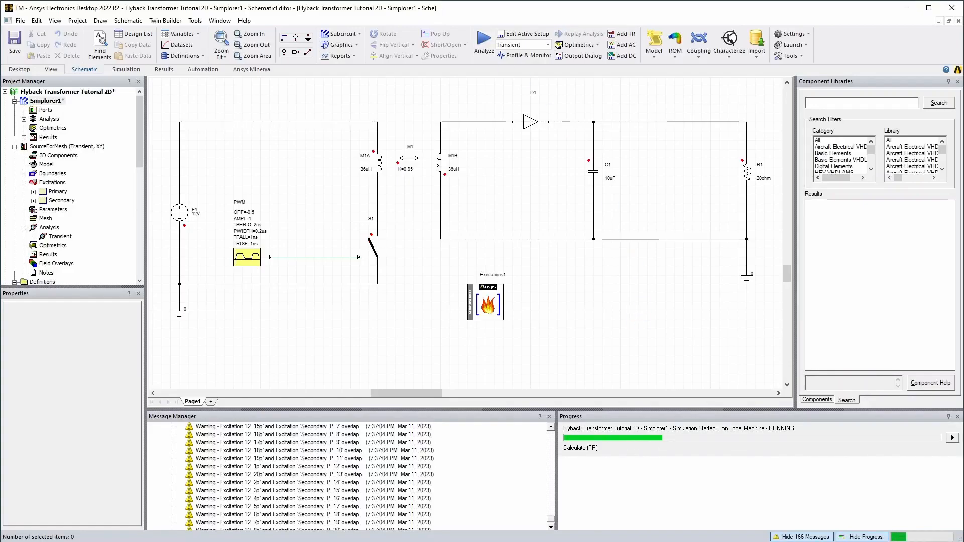
left_click(23, 137)
left_click(33, 146)
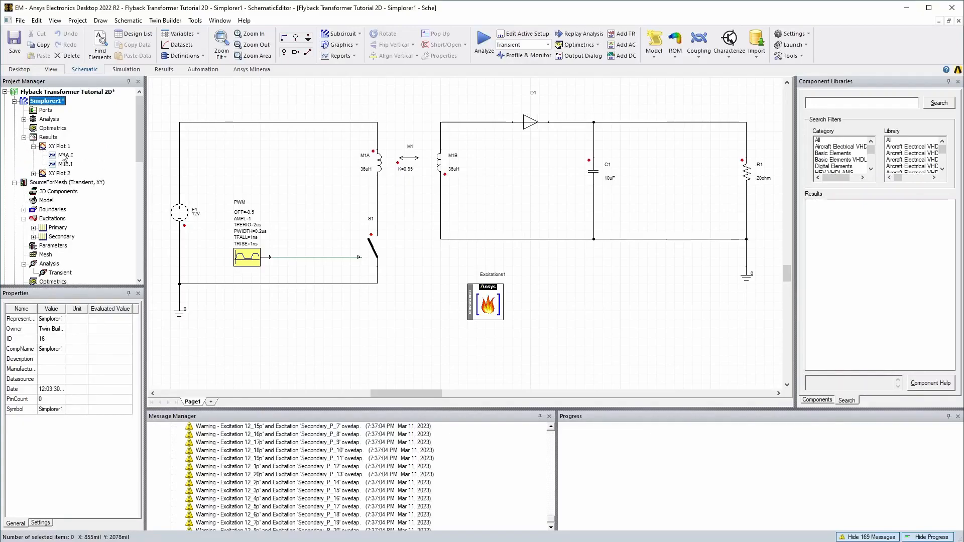
double_click(62, 146)
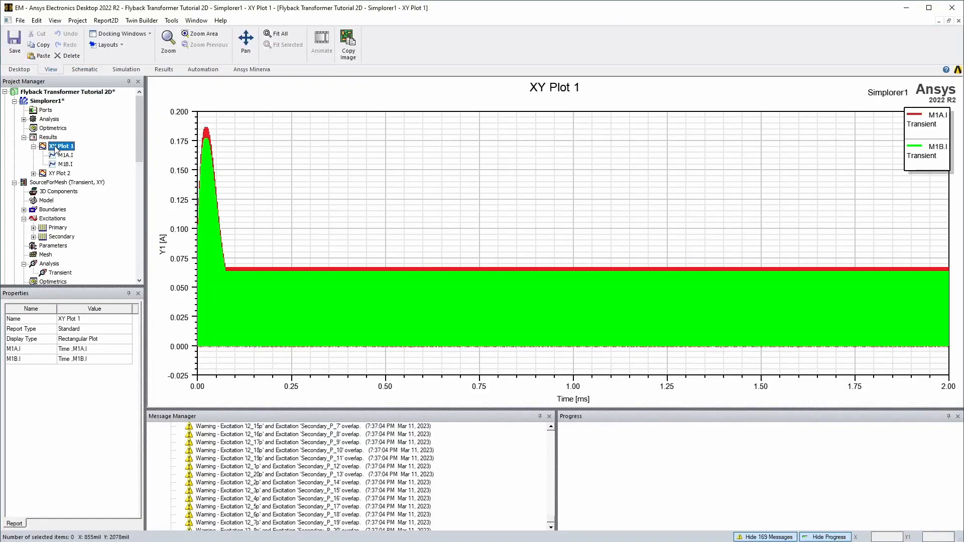
double_click(59, 174)
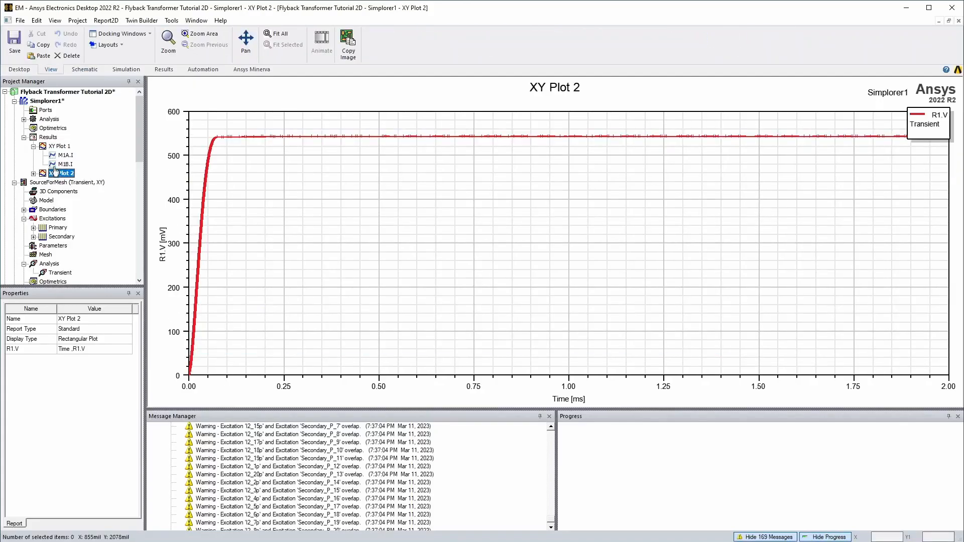
- Return to the Simplorer1 schematic and push the Primary and Secondary excitations to the Maxwell design
double_click(47, 102)
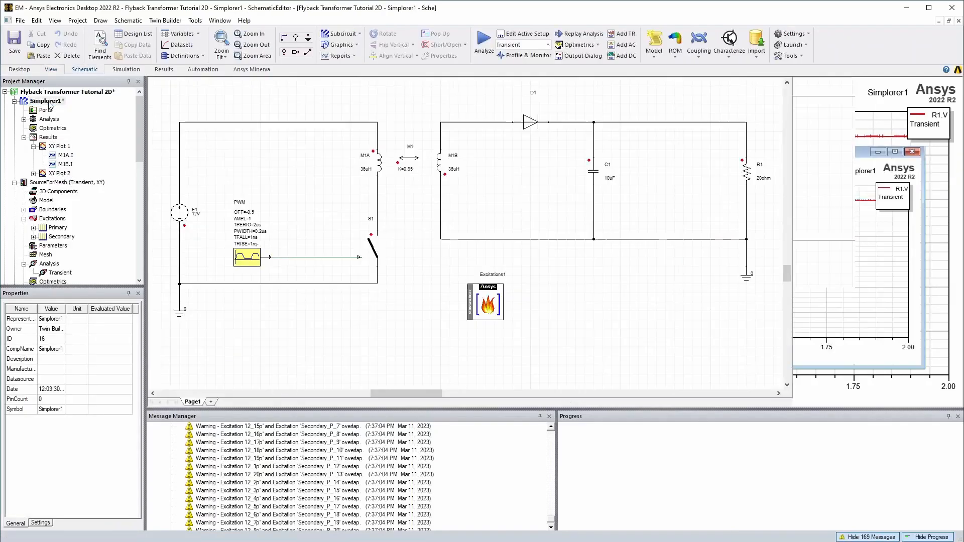
double_click(468, 368)
left_click(568, 374)
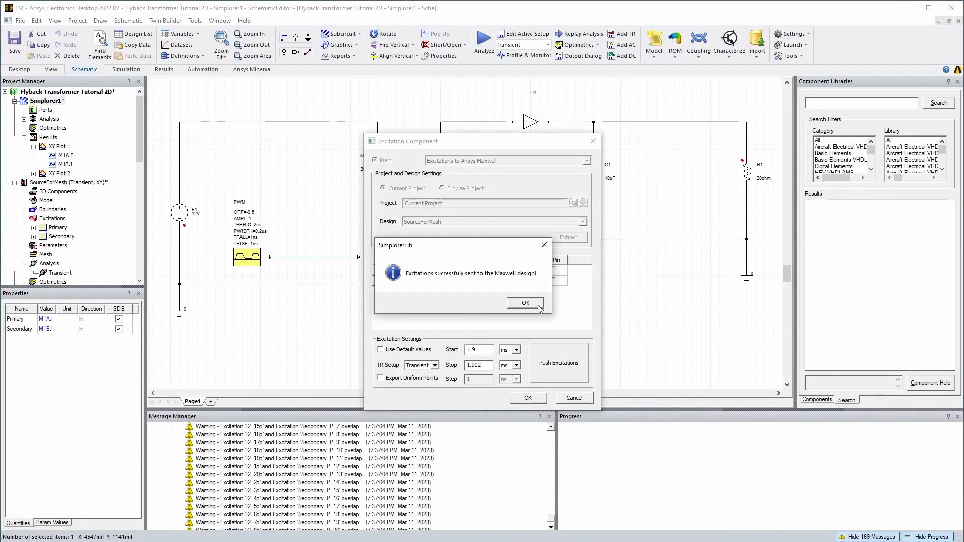
left_click(525, 304)
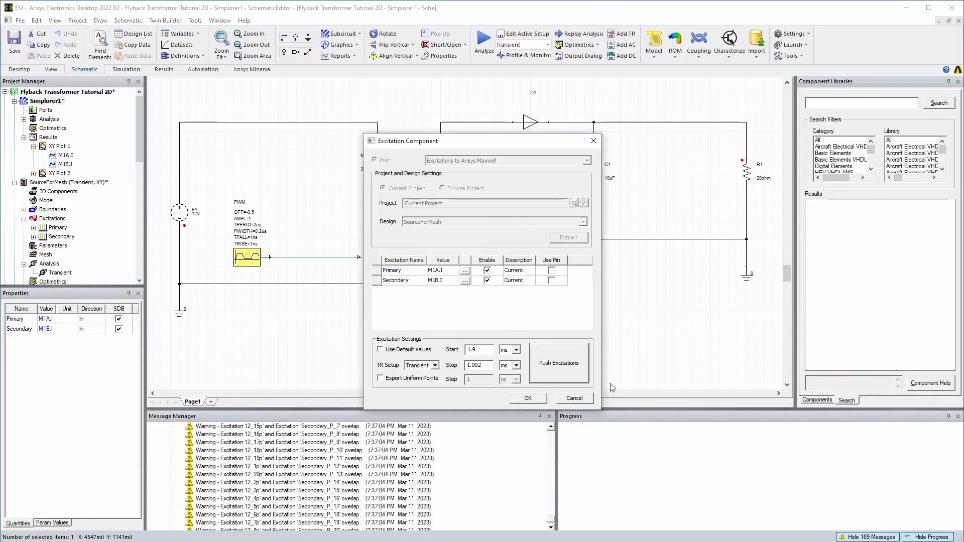
left_click(528, 398)
left_click(252, 331)
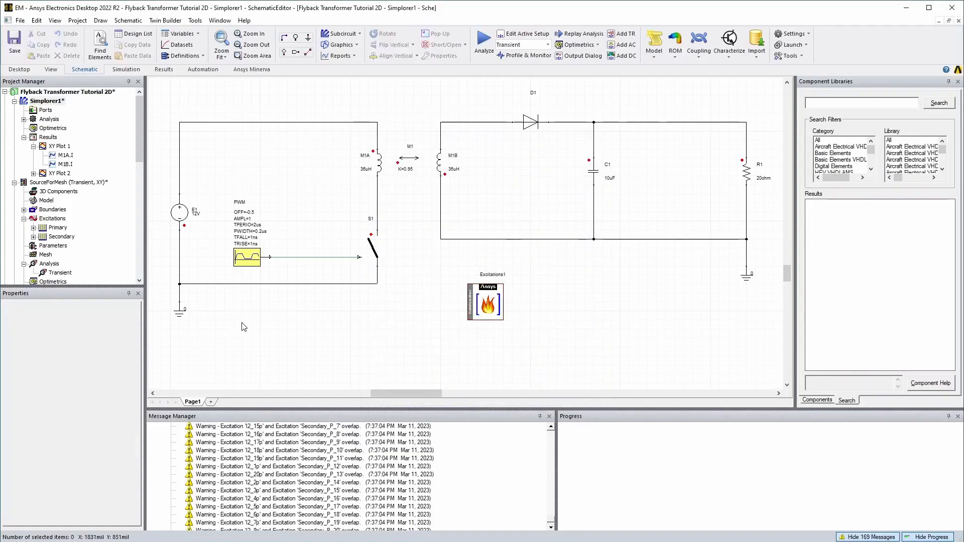
- Examine the current expression pushed to the Primary winding of the SourceForMesh design
scroll(30, 182, "down", 2)
double_click(49, 174)
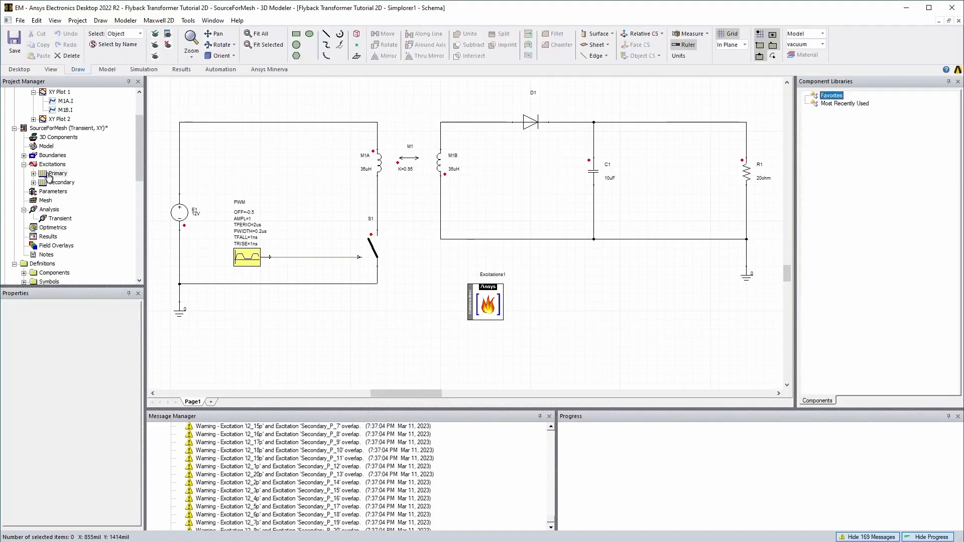
left_click_drag(278, 274, 215, 264)
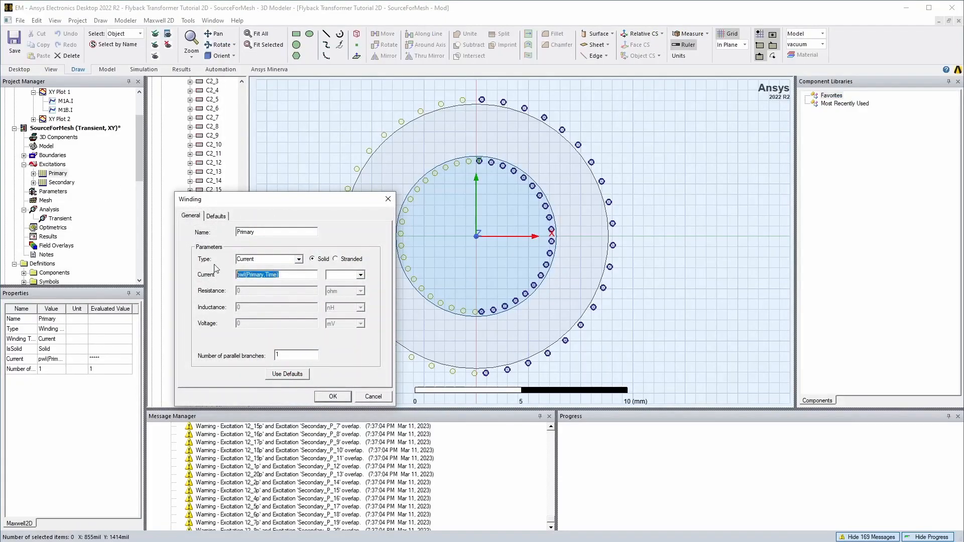
left_click(290, 275)
left_click(332, 397)
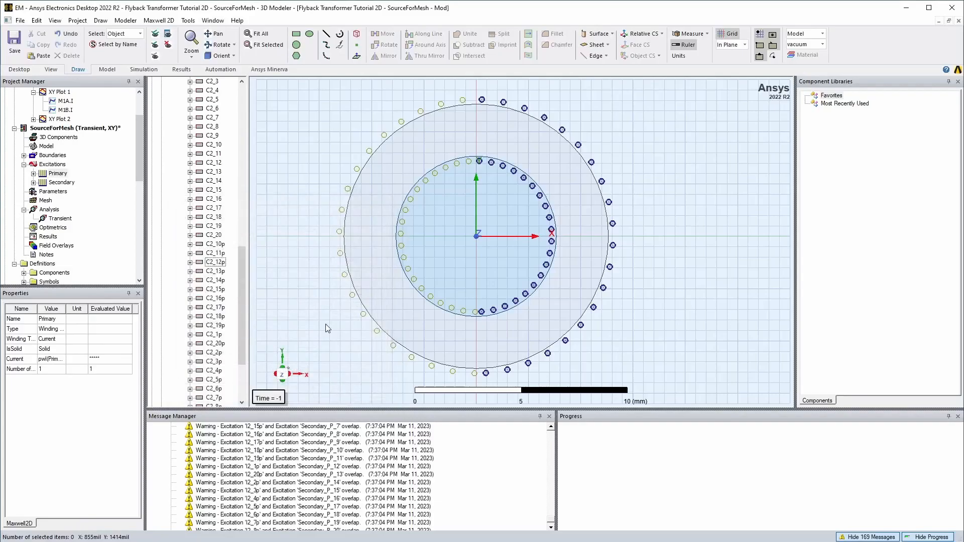
- Examine the Primary and Secondary design datasets of the SourceForMesh design
left_click(119, 21)
mouse_move(158, 22)
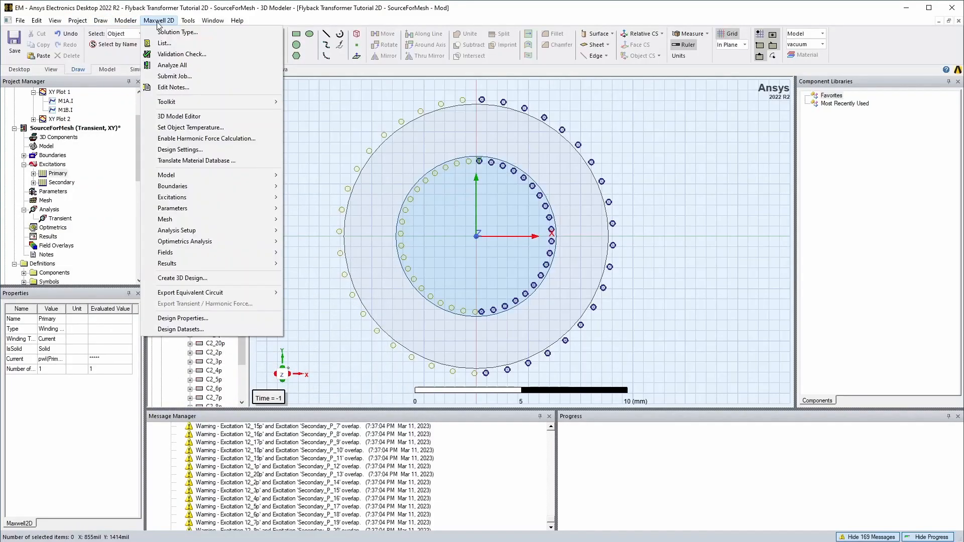
left_click(201, 329)
left_click(347, 233)
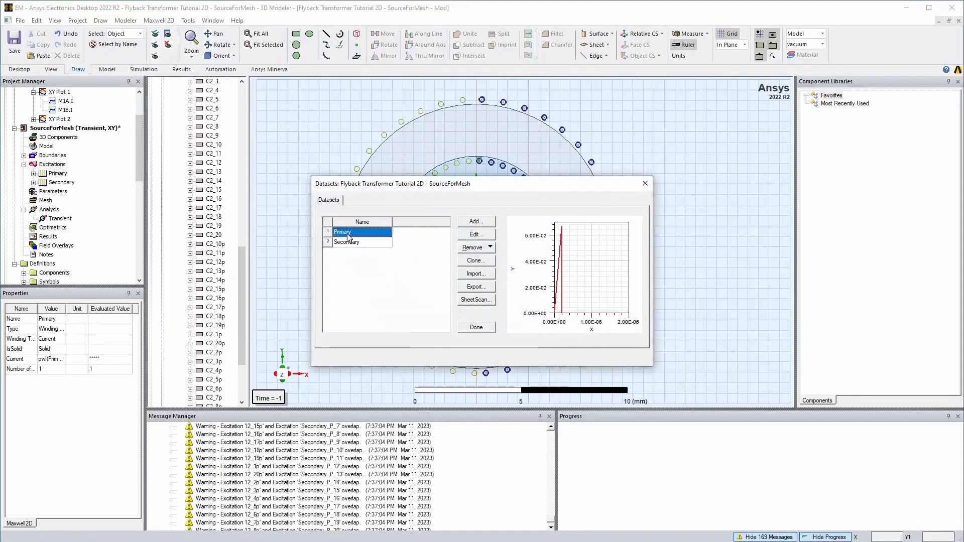
left_click(350, 244)
left_click(476, 327)
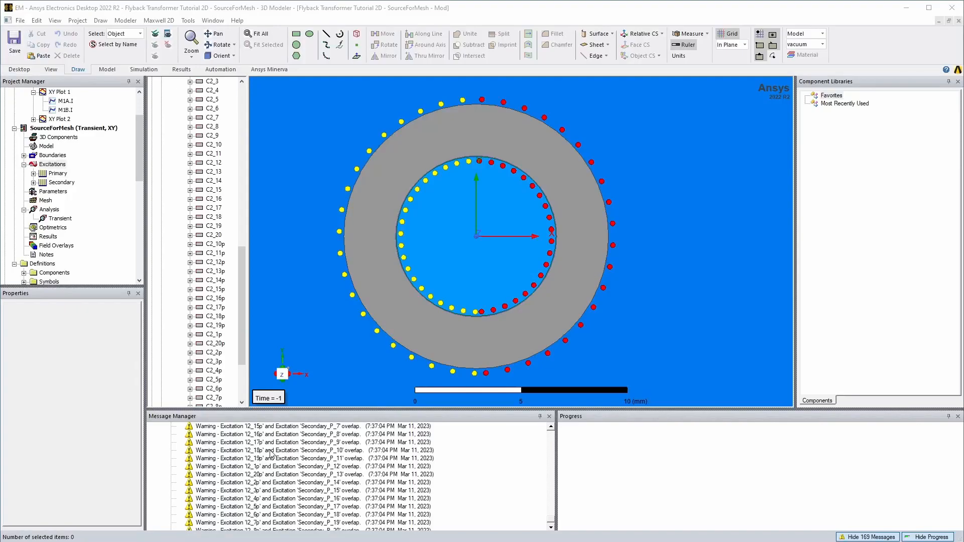
- Clear all messages of the SourceForMesh and Simplorer1 designs from the message list
right_click(271, 454)
left_click(311, 457)
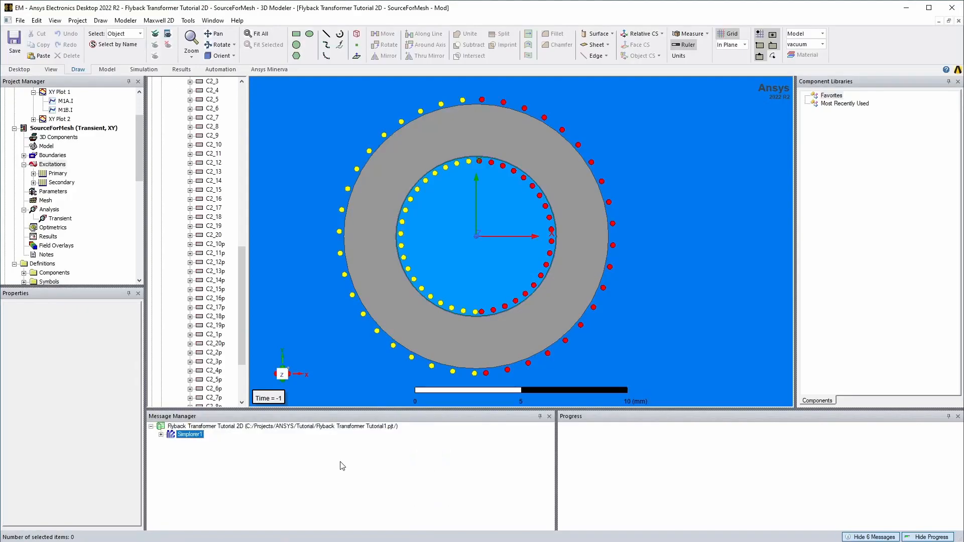
left_click(161, 435)
right_click(221, 441)
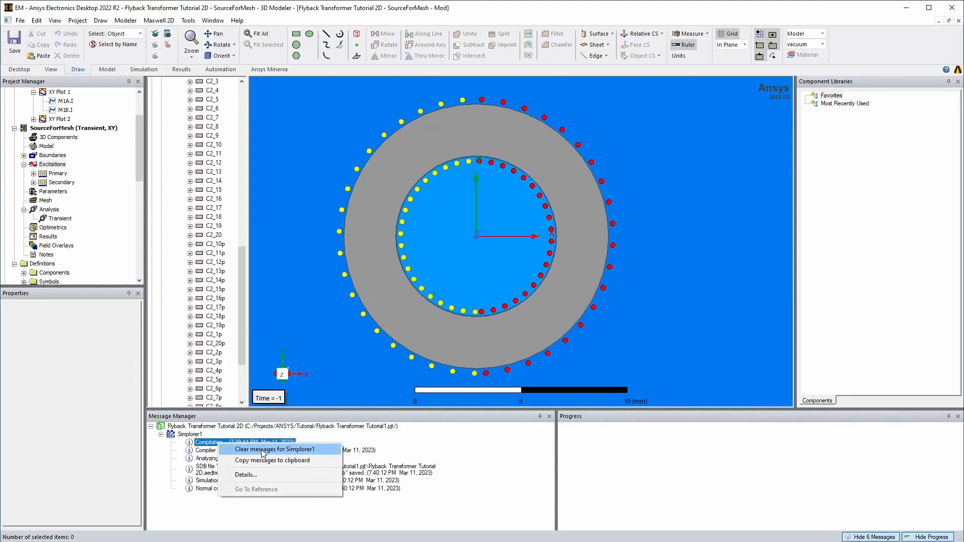
left_click(261, 450)
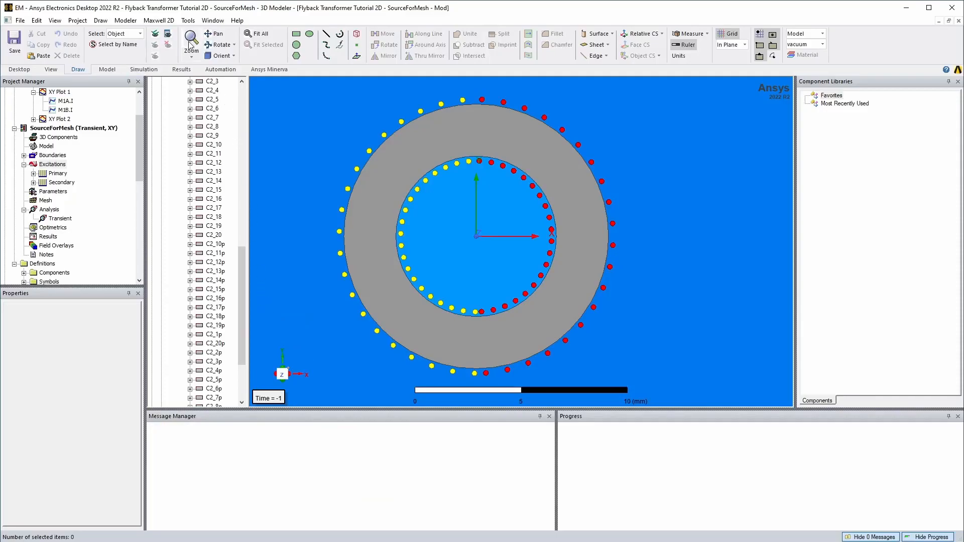
- Run a validation check on the SourceForMesh design and dismiss its report
left_click(147, 71)
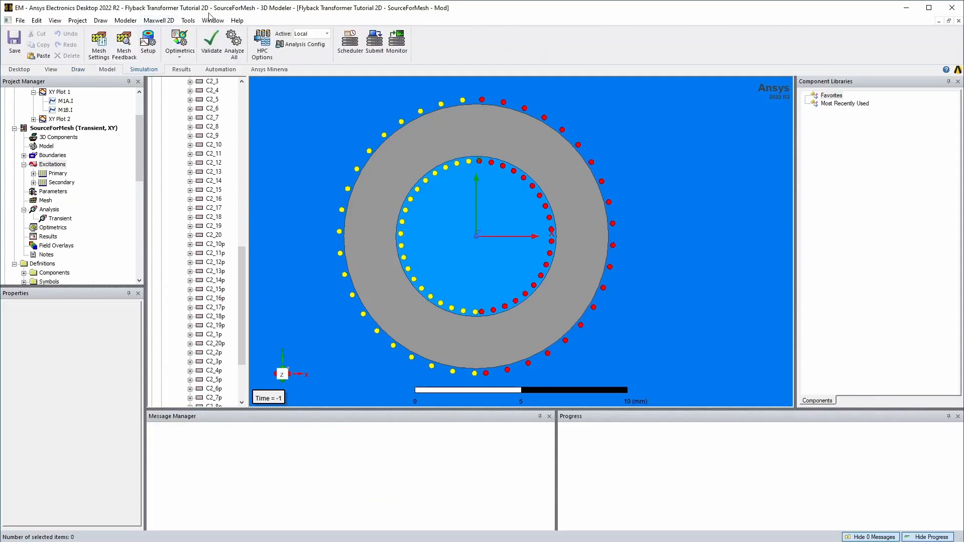
left_click(211, 49)
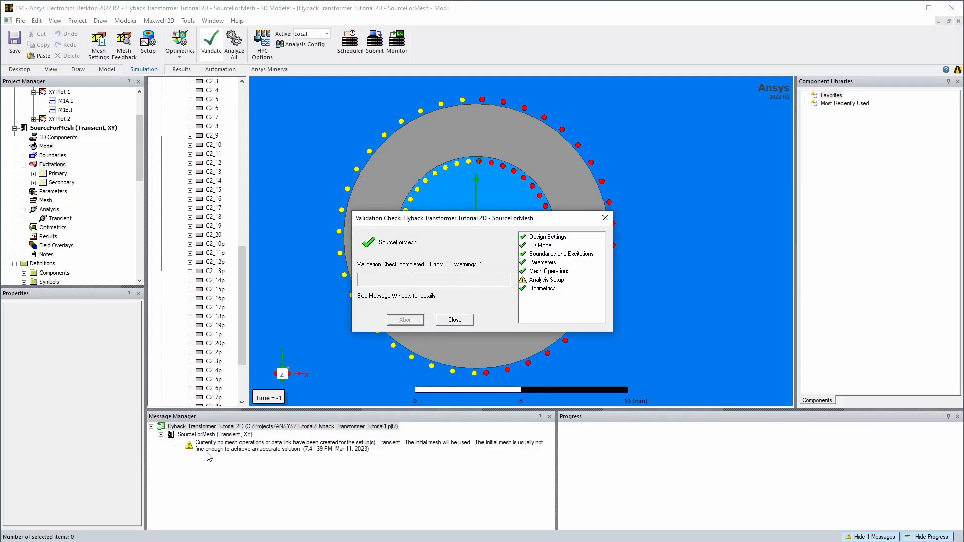
left_click(455, 320)
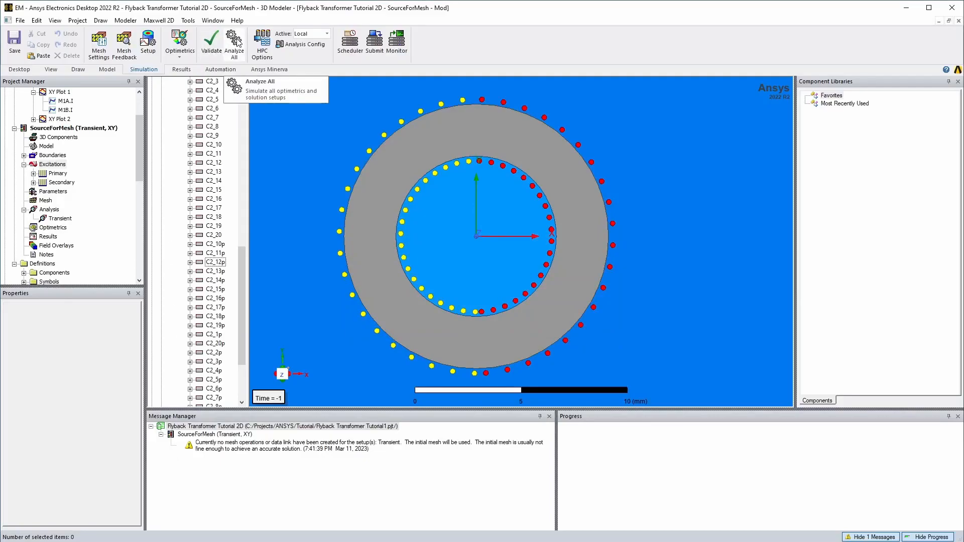
- Check the tasks, cores and RAM limit of localhost in the Local Maxwell 2D analysis configuration without changing them
left_click(262, 41)
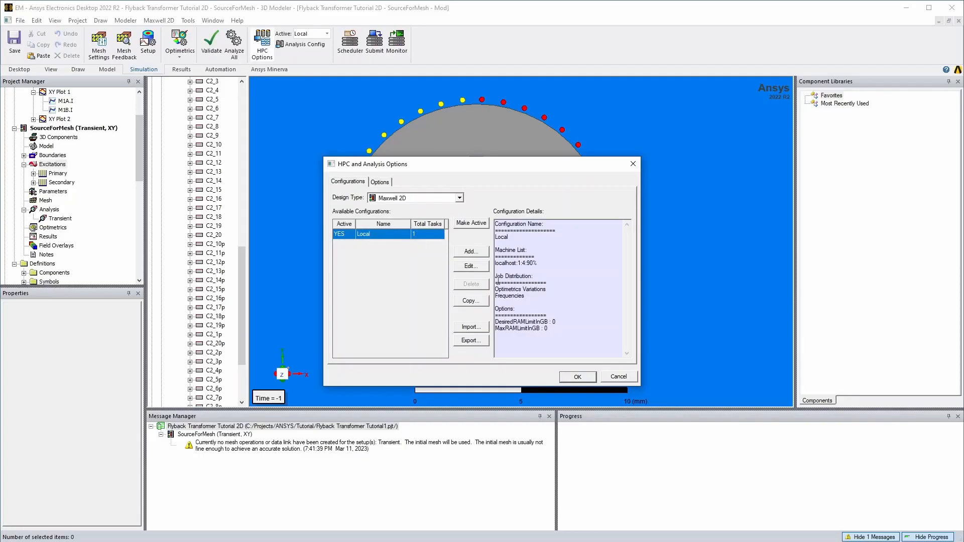
left_click(471, 266)
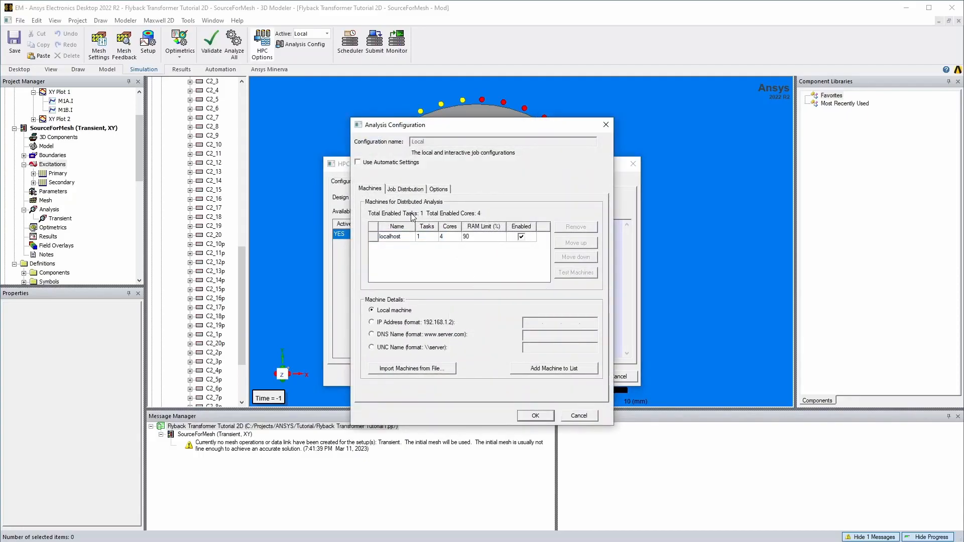
double_click(454, 236)
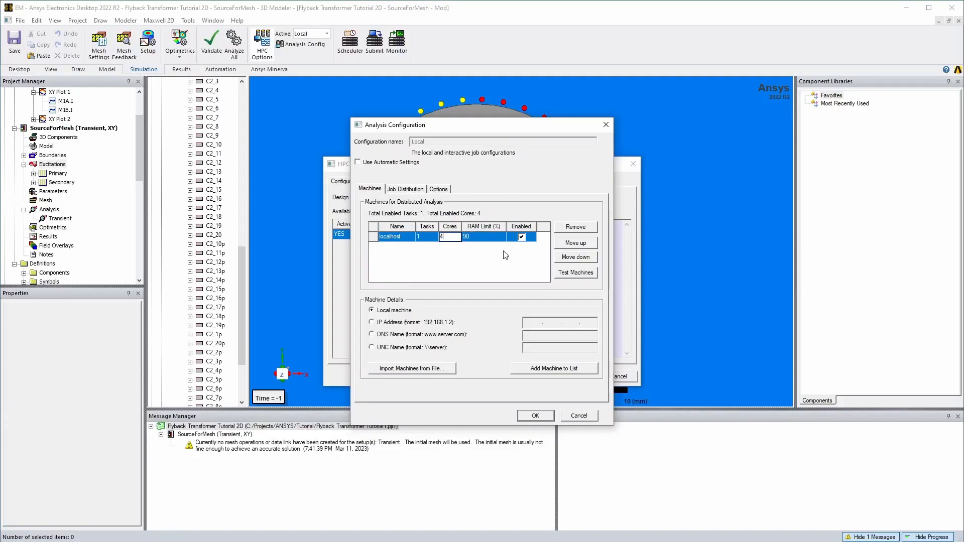
left_click(467, 257)
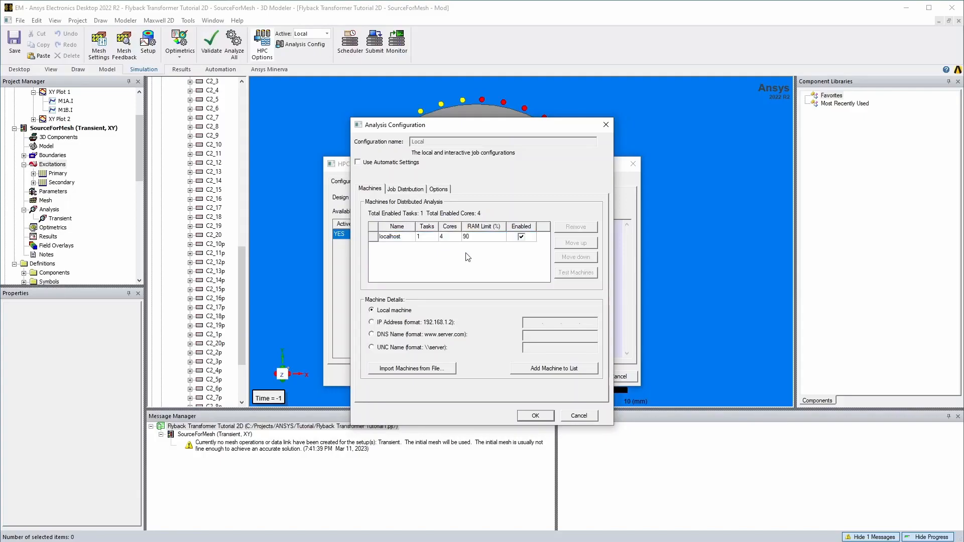
left_click(577, 417)
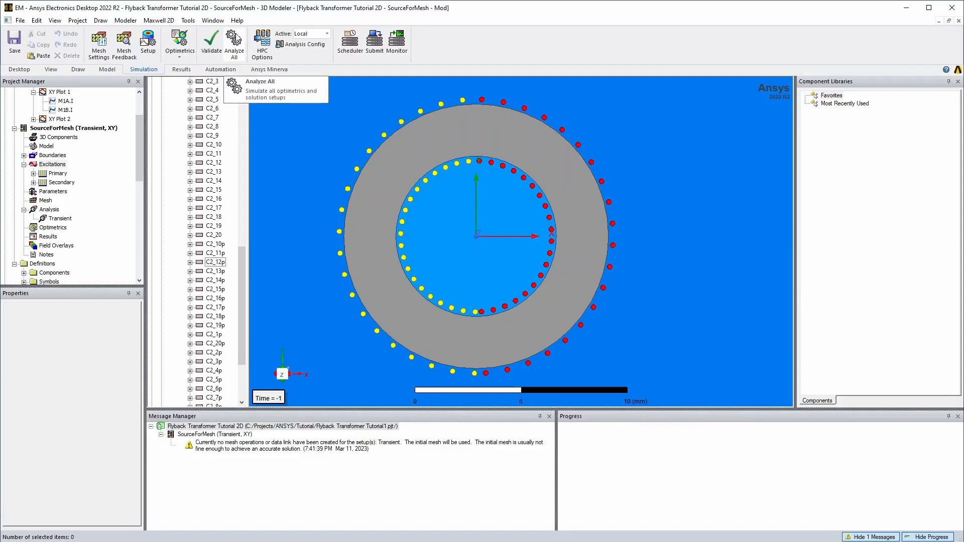
- Analyze the SourceForMesh design and review the solution profile of its Transient setup
left_click(235, 40)
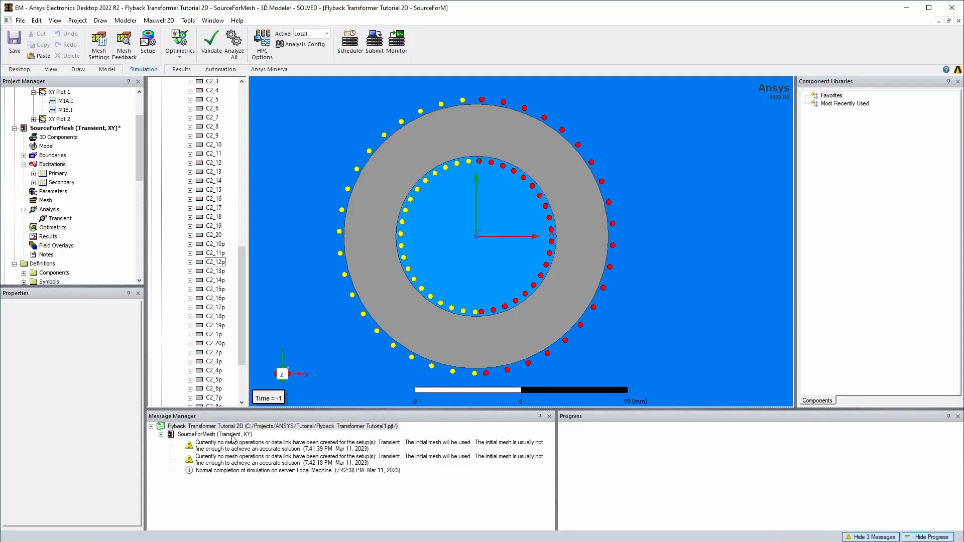
scroll(46, 194, "up", 1)
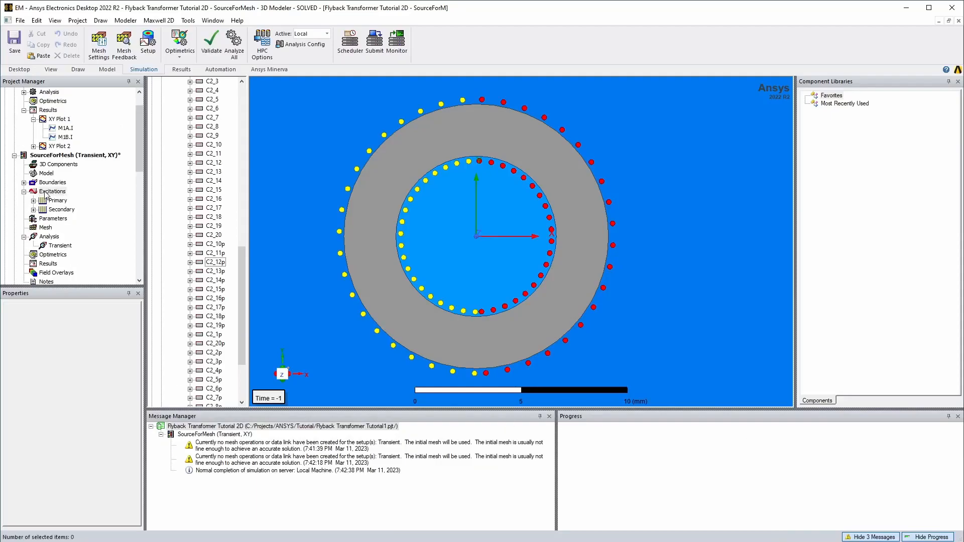
right_click(49, 246)
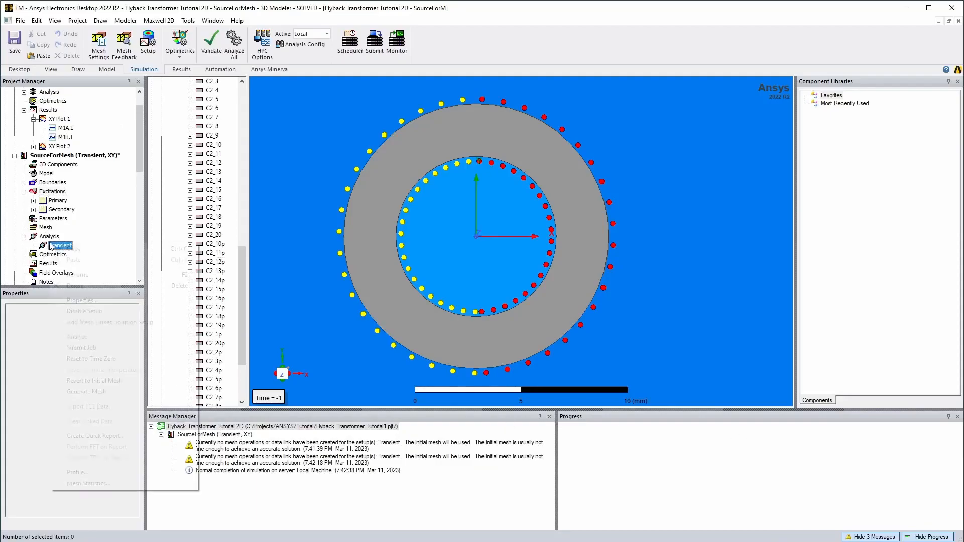
left_click(114, 472)
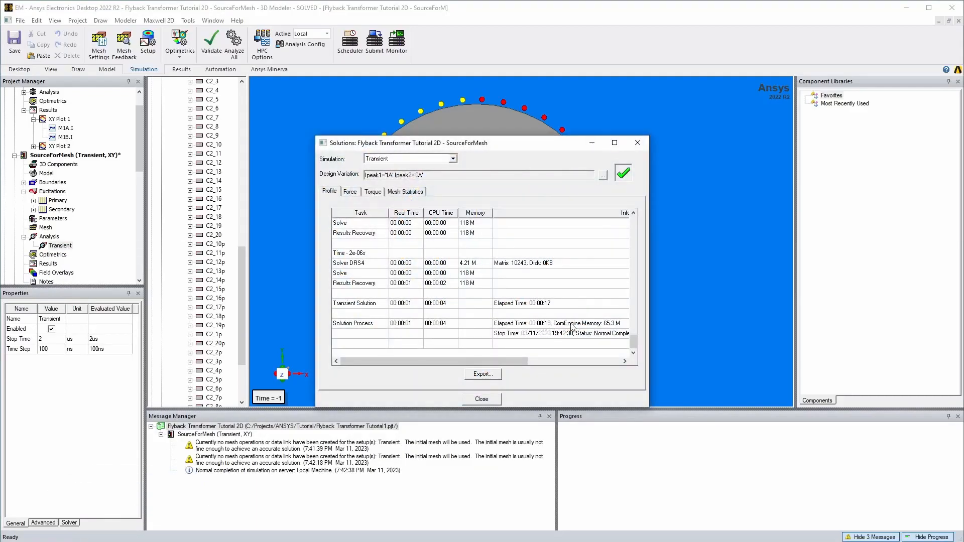
left_click(484, 400)
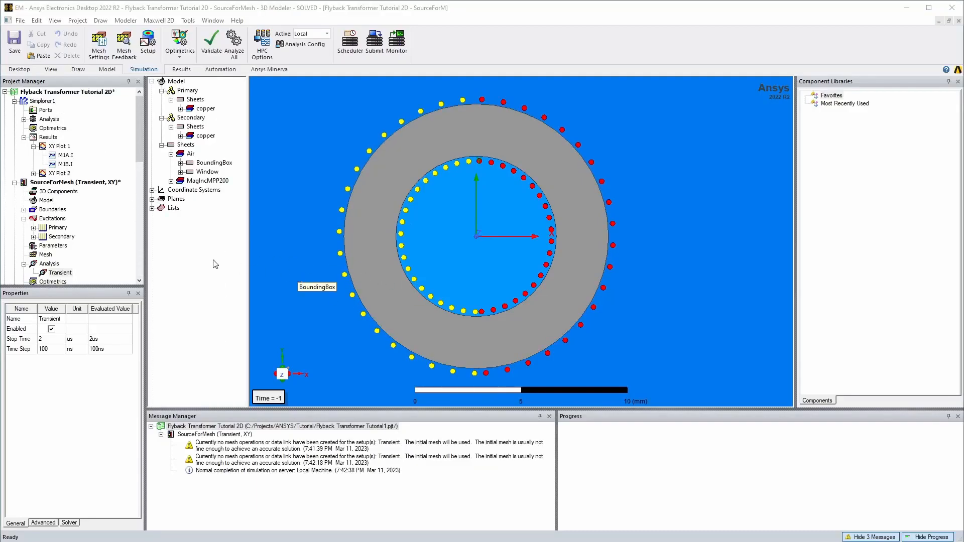
- Create two transient rectangular plots for SourceForMesh, one of CoreLoss and one of SolidLoss over time
left_click_drag(140, 143, 151, 177)
left_click(45, 203)
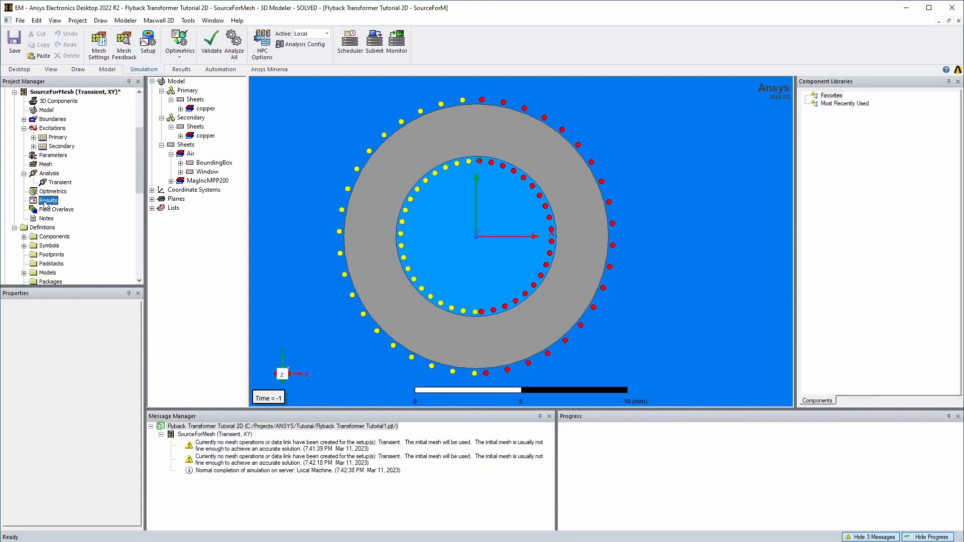
right_click(45, 205)
mouse_move(102, 222)
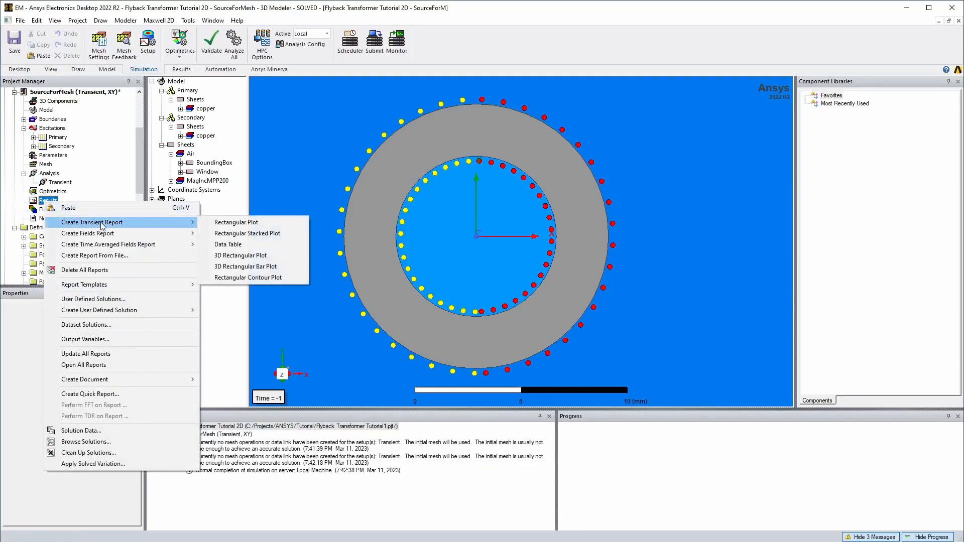
left_click(252, 225)
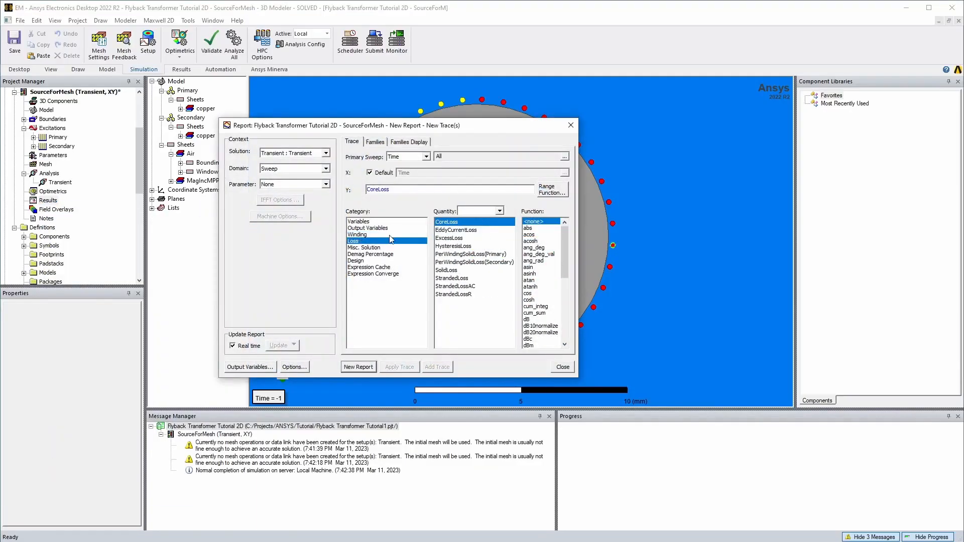
left_click(358, 367)
left_click(446, 270)
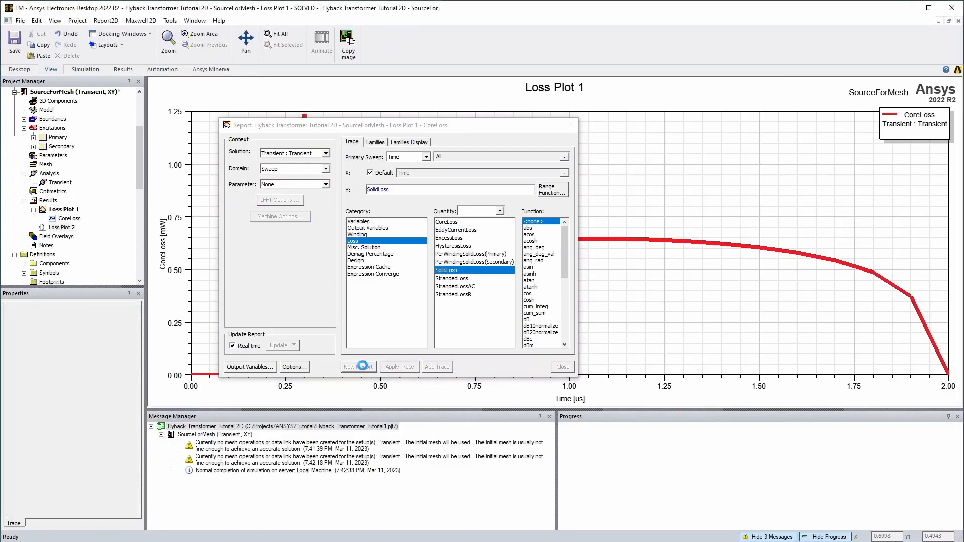
left_click(357, 367)
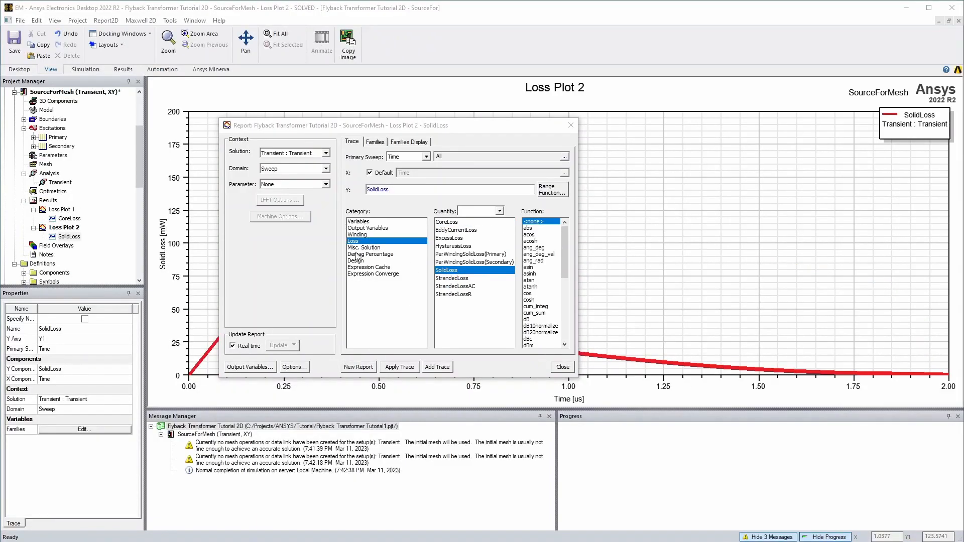
- Create a winding report plotting InputCurrent(Primary) and InputCurrent(Secondary) together over time
left_click(357, 234)
left_click(465, 270)
left_click(462, 286)
left_click(466, 294, "ctrl")
left_click(357, 367)
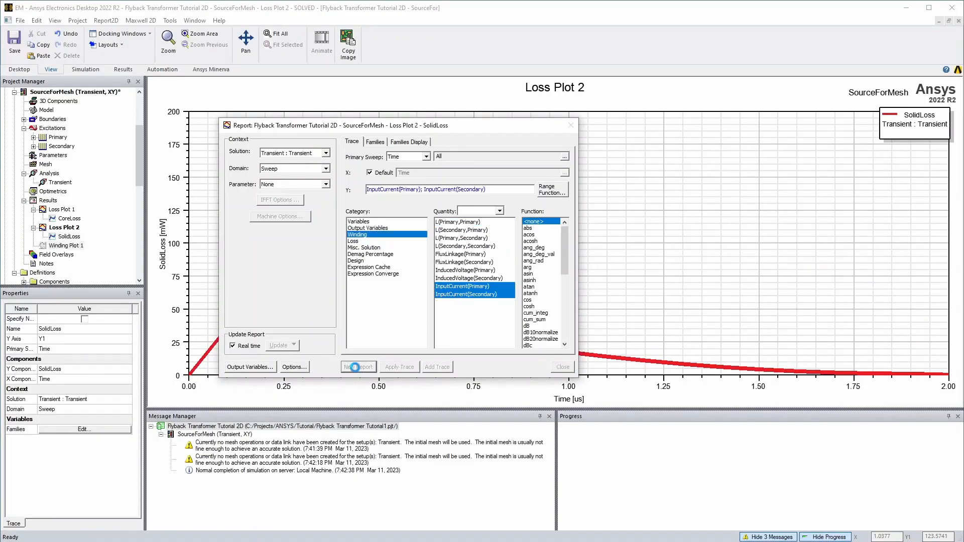
- Create a winding report plotting L(Primary,Primary) and L(Secondary,Secondary) over time, and finish creating reports
left_click(467, 246, "ctrl")
left_click(358, 367)
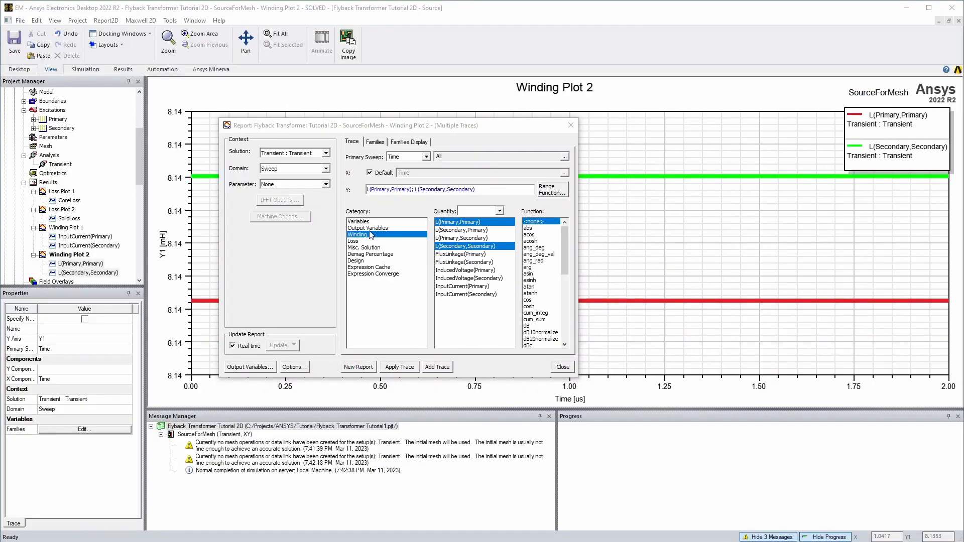
left_click(359, 222)
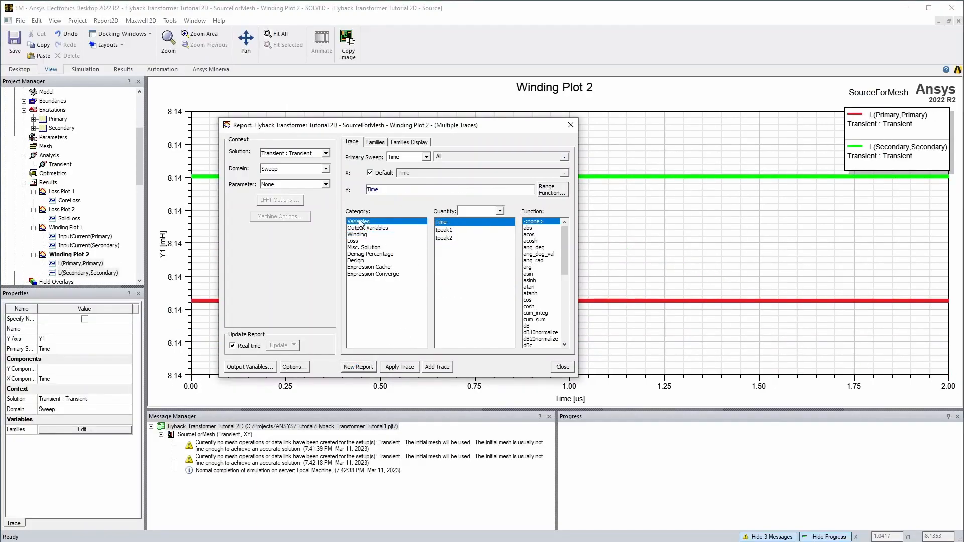
left_click(563, 367)
- In the Fields Calculator, copy Mag_H to the stack and integrate it over the Core volume
scroll(70, 200, "down", 2)
right_click(56, 228)
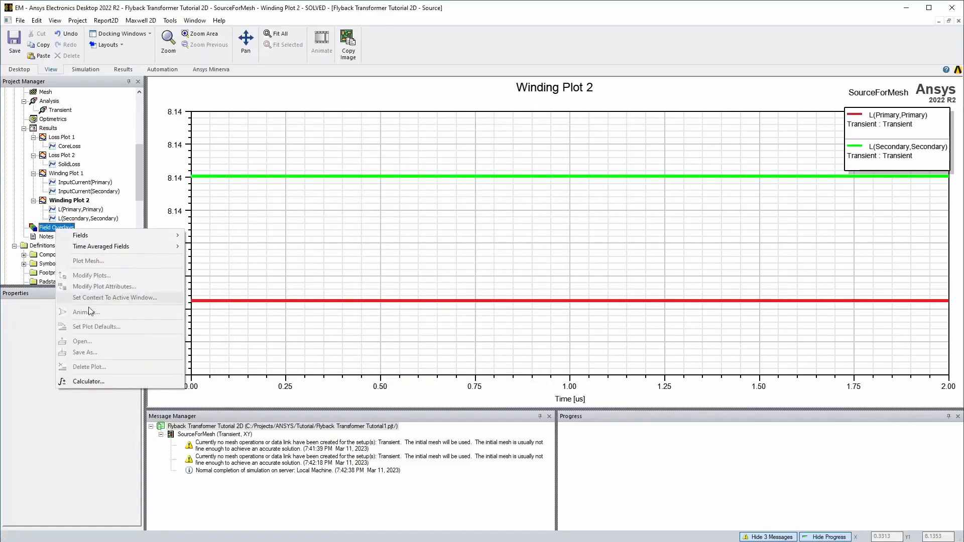
left_click(89, 382)
left_click(389, 103)
left_click(454, 158)
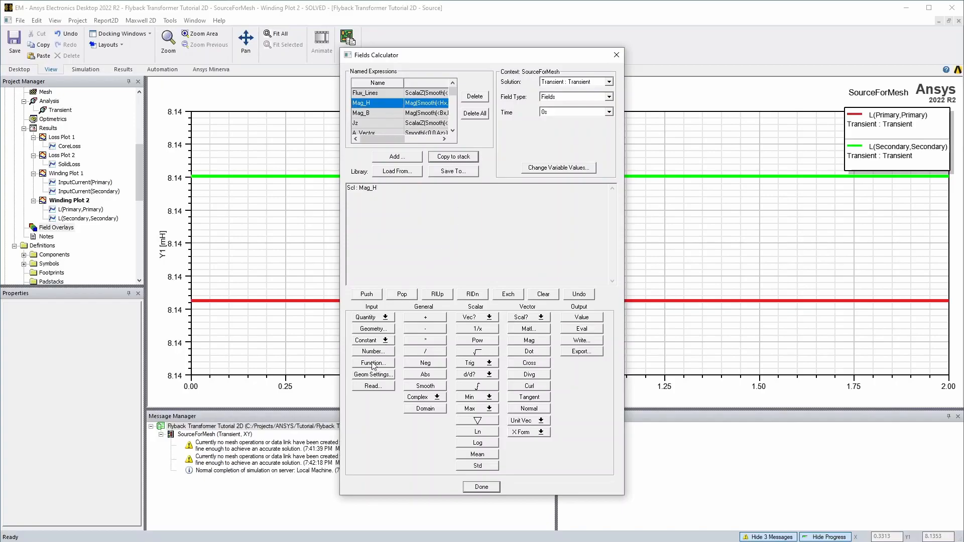
left_click(372, 328)
scroll(480, 251, "down", 5)
left_click(398, 305)
left_click(391, 336)
left_click(477, 386)
- Add the integrated field strength as a named expression called H_Integral
left_click(404, 157)
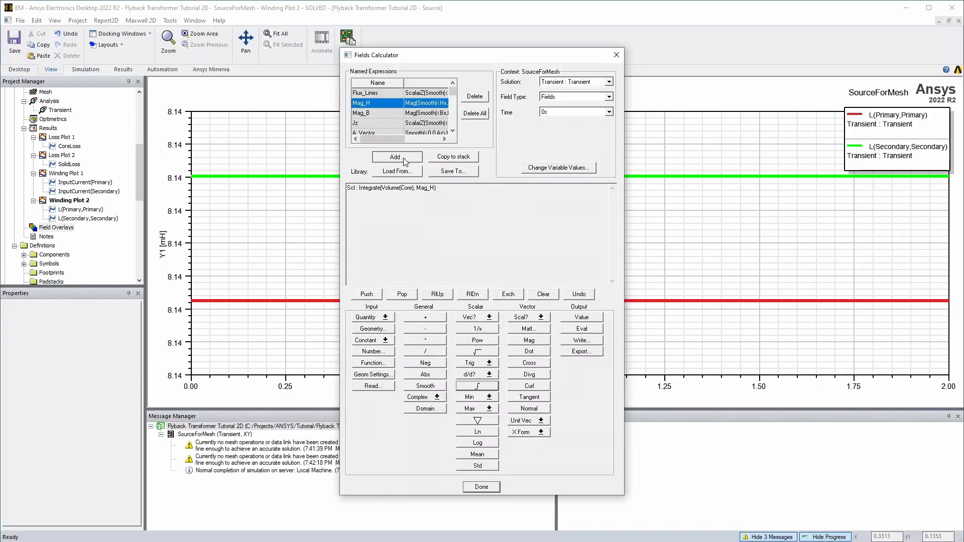
type("H)")
key("BackSpace")
type("_integral")
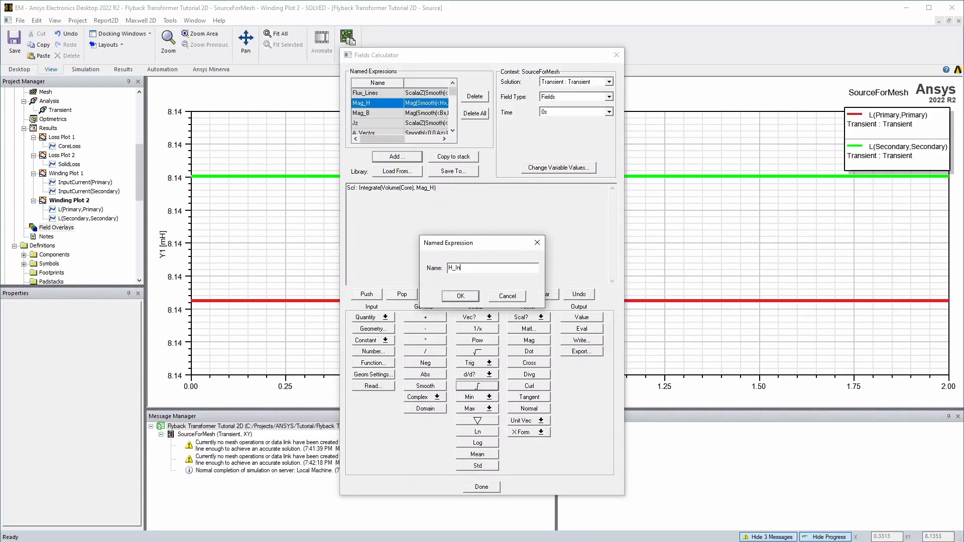
key("Return")
- Copy Mag_B to the calculator stack and integrate it over the Core volume
left_click(408, 114)
left_click(458, 159)
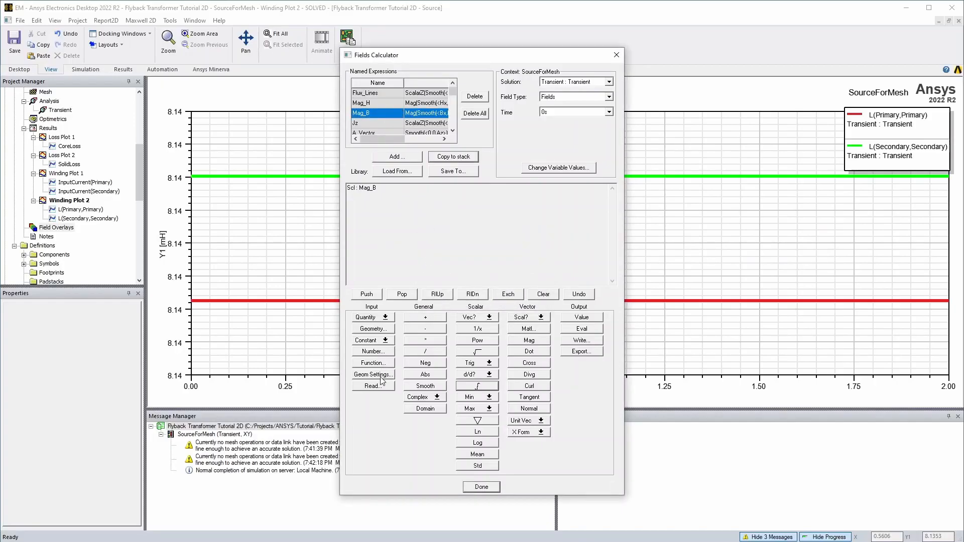
left_click(377, 329)
left_click(392, 337)
left_click(476, 385)
- Add the integrated flux density as a named expression called B_Integral
left_click(397, 157)
type("Cor")
key("BackSpace")
key("BackSpace")
key("BackSpace")
type("B_Integral")
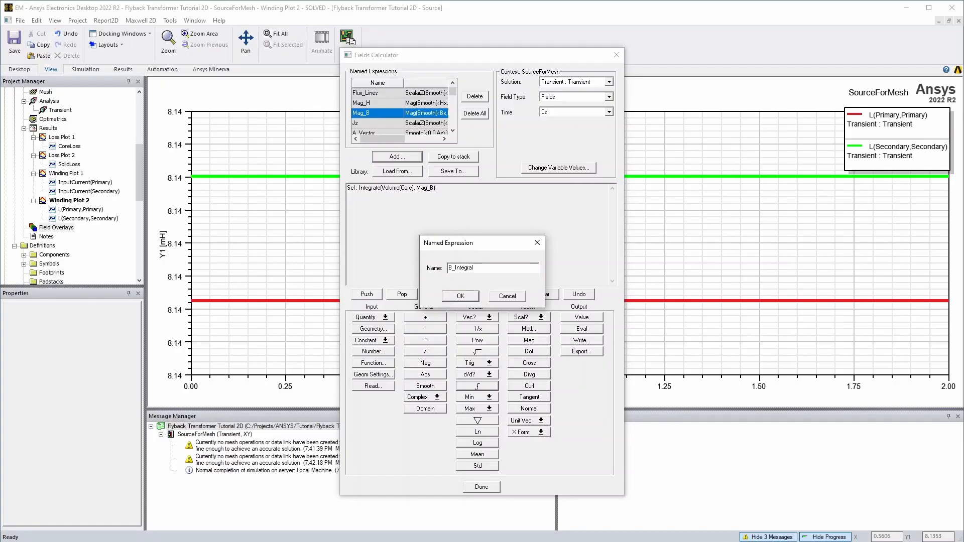
key("Return")
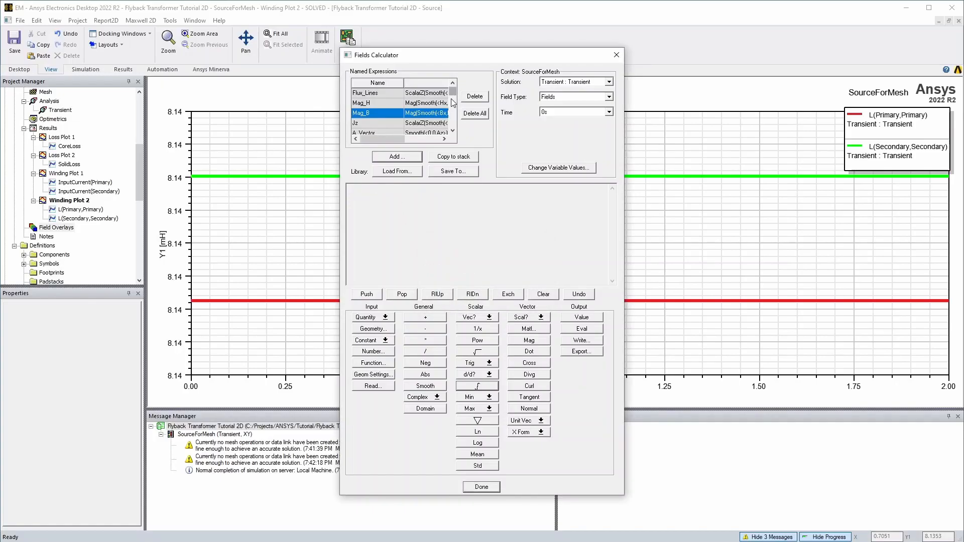
- Copy H_Integral to the calculator stack and divide it by the integral of scalar 1 over the Core volume
scroll(449, 99, "down", 3)
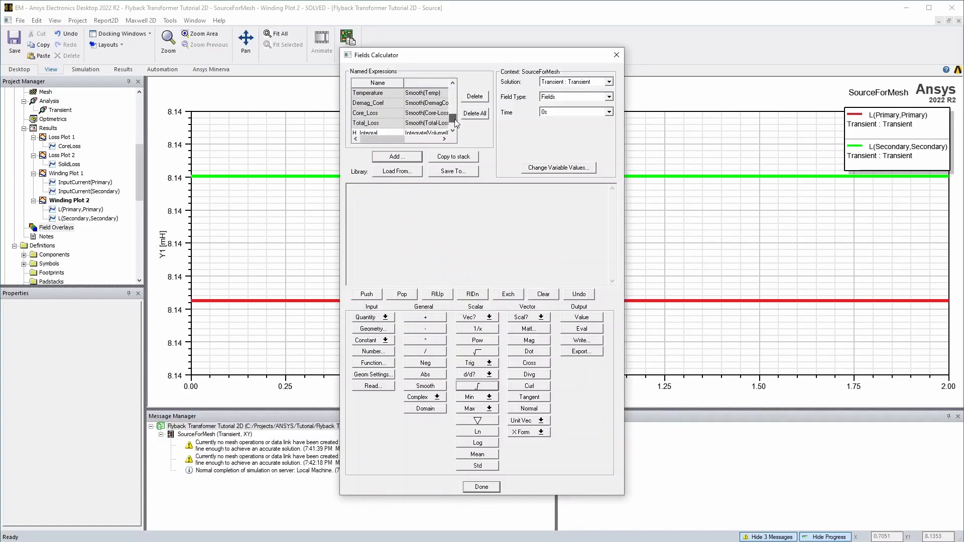
left_click(380, 125)
left_click(450, 158)
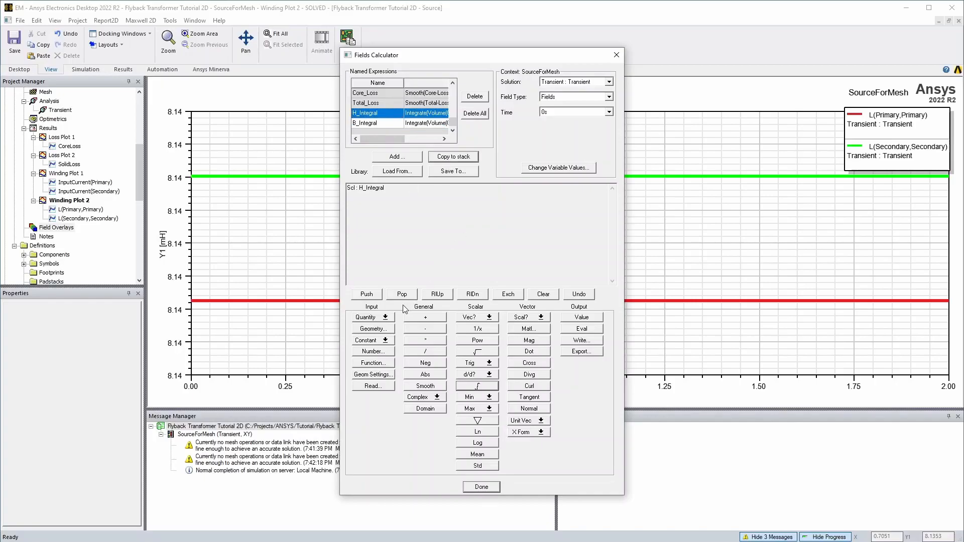
left_click(369, 352)
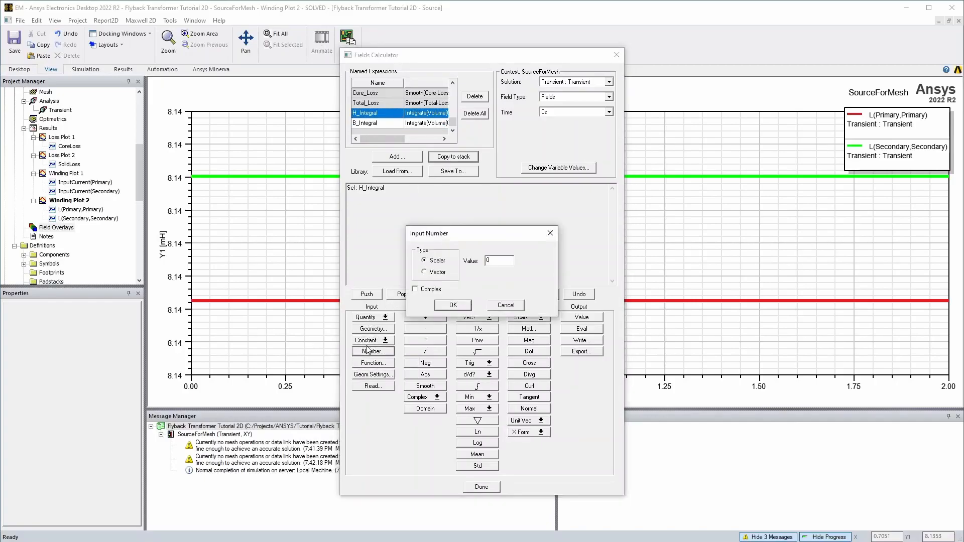
type("1")
left_click(452, 305)
left_click(372, 328)
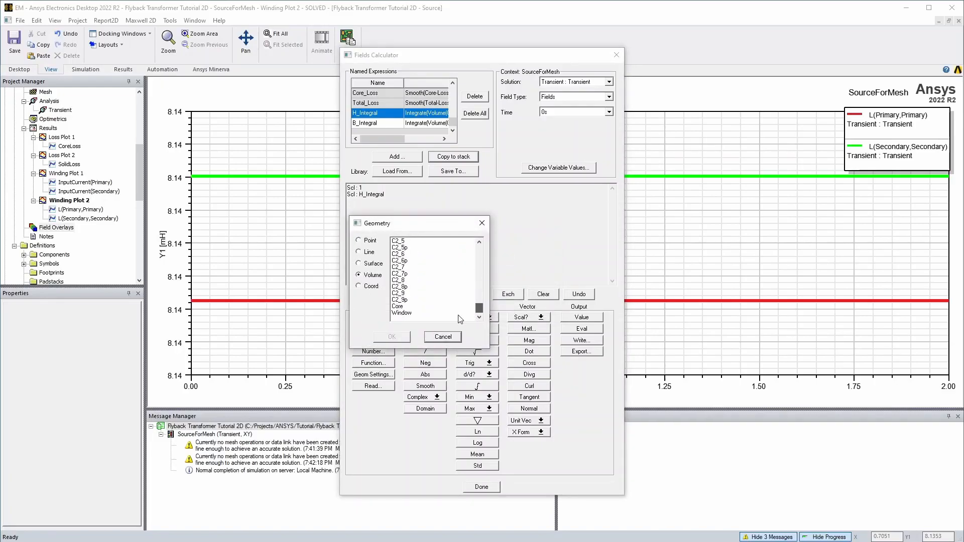
left_click(402, 307)
left_click(388, 336)
left_click(477, 385)
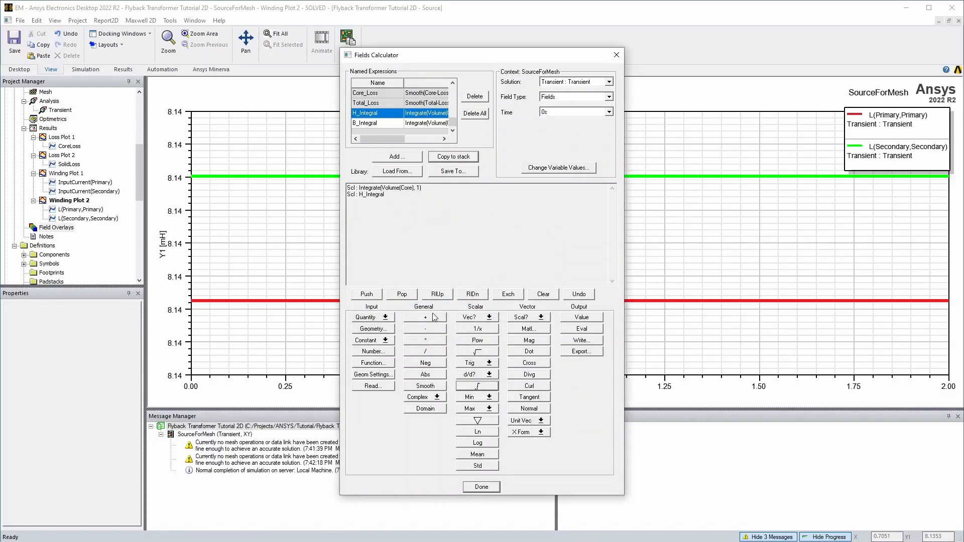
left_click(428, 350)
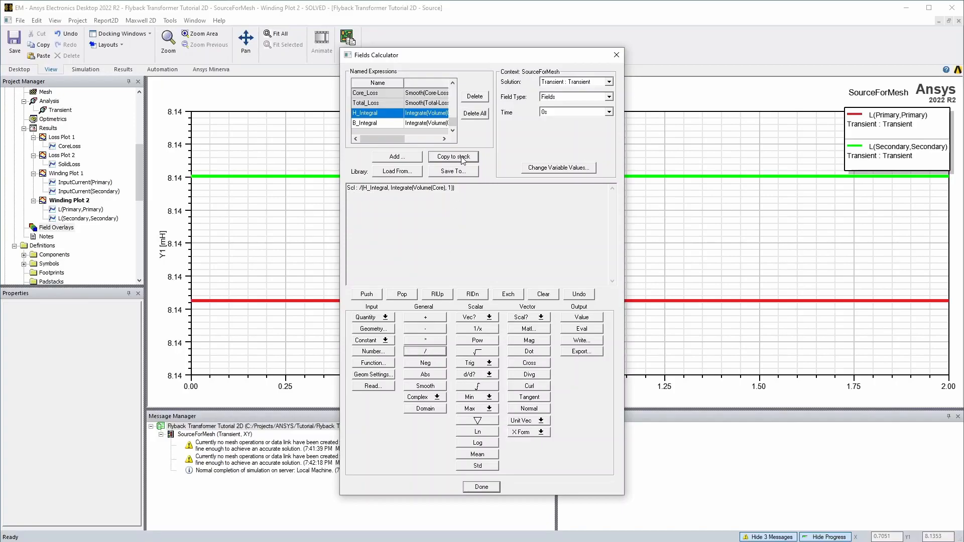
- Add the averaged field strength as a named expression called H_Avg
left_click(399, 159)
type("H_Avg")
key("Return")
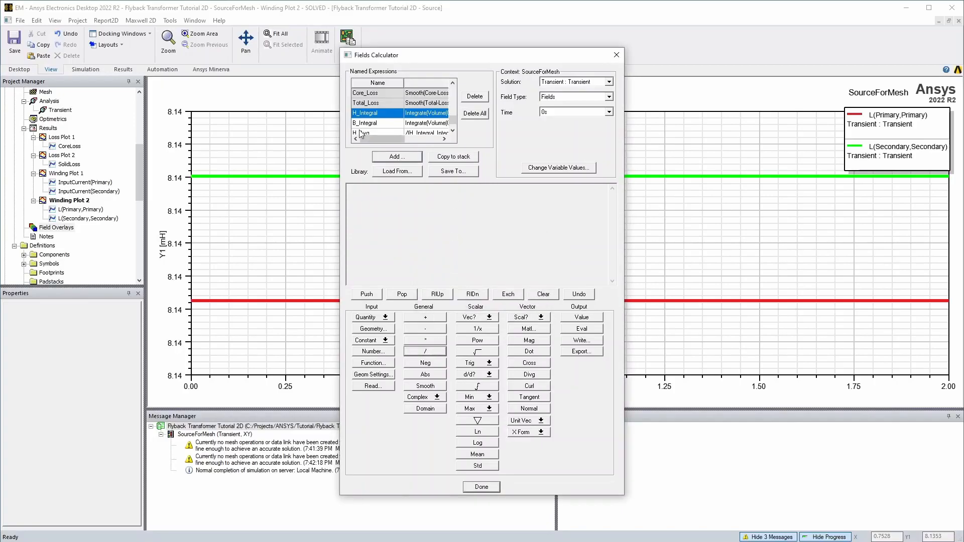
- Copy B_Integral to the calculator stack and divide it by the integral of scalar 1 over the Core volume
left_click(364, 123)
left_click(454, 156)
left_click(373, 351)
type("1")
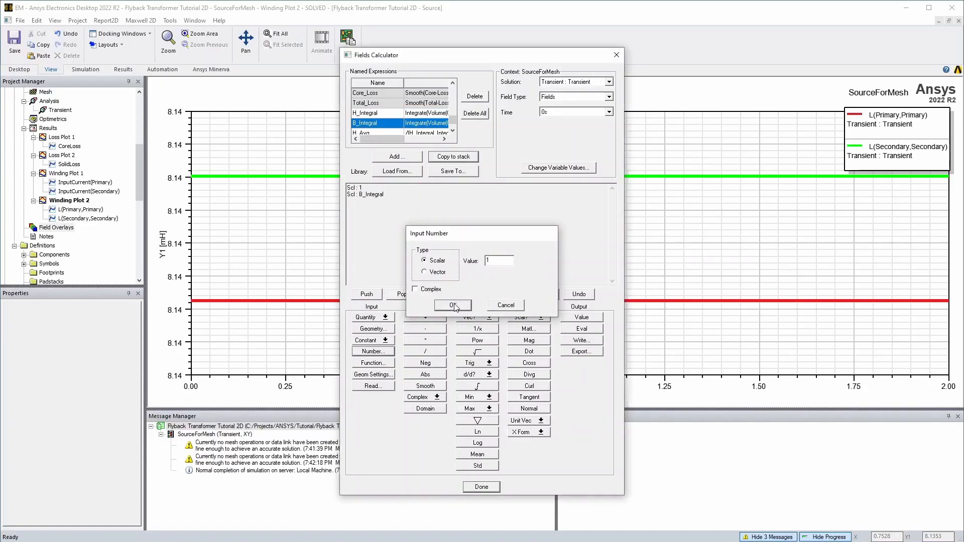
left_click(454, 305)
left_click(373, 329)
left_click_drag(480, 245, 480, 302)
left_click(402, 305)
left_click(394, 338)
left_click(475, 385)
left_click(425, 350)
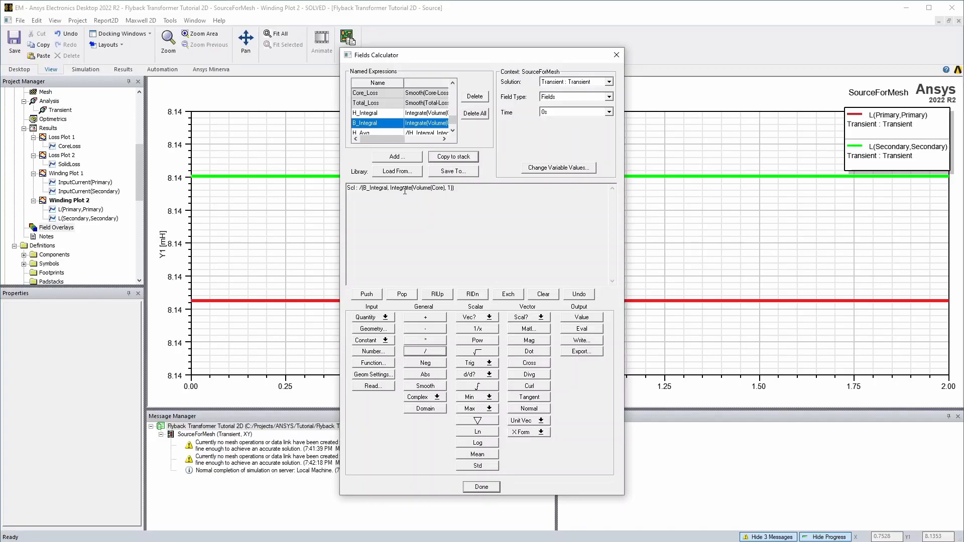
- Add the averaged flux density as a named expression called B_Avg and finish with the Fields Calculator
left_click(397, 157)
type("B_Avg")
left_click(453, 297)
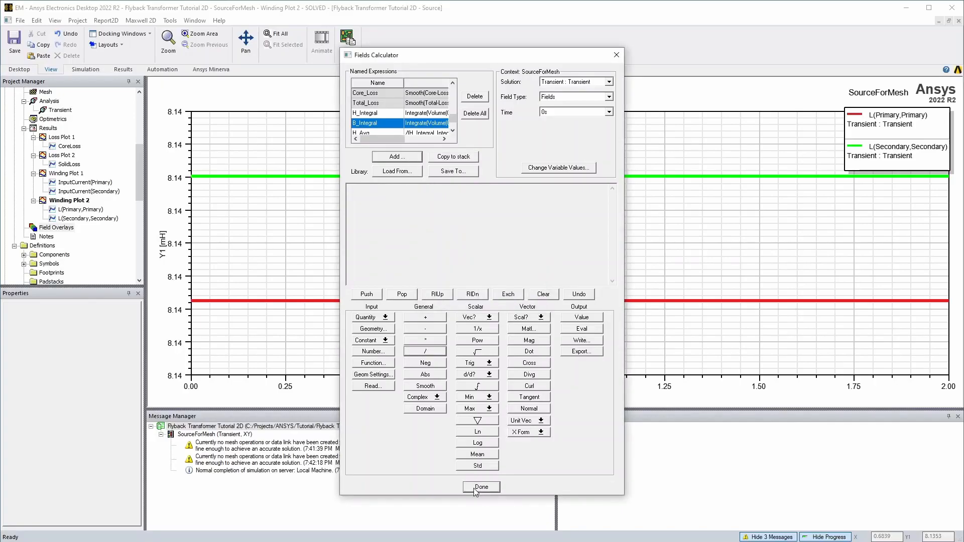
left_click(476, 490)
- Create separate rectangular fields reports plotting the calculator expressions H_Avg and B_Avg over time
right_click(49, 128)
mouse_move(95, 157)
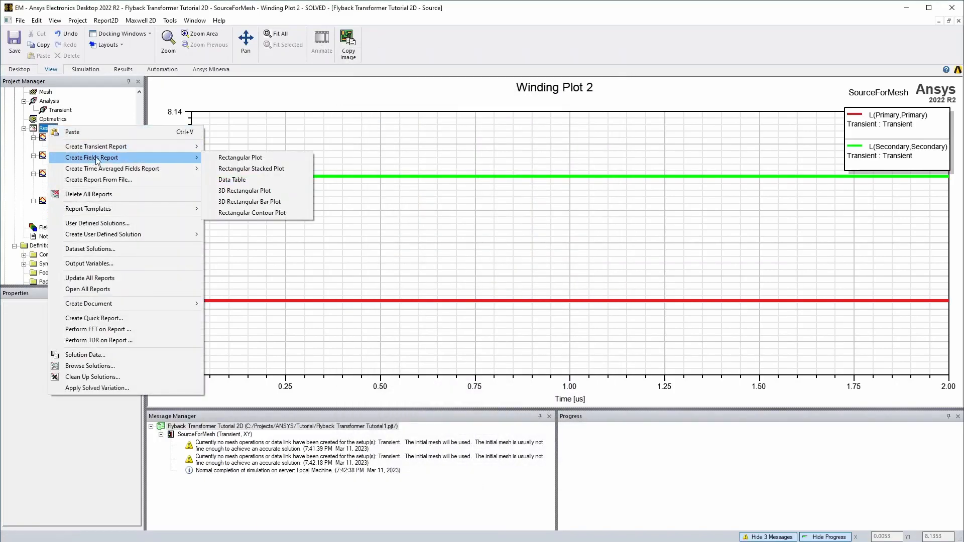
left_click(263, 162)
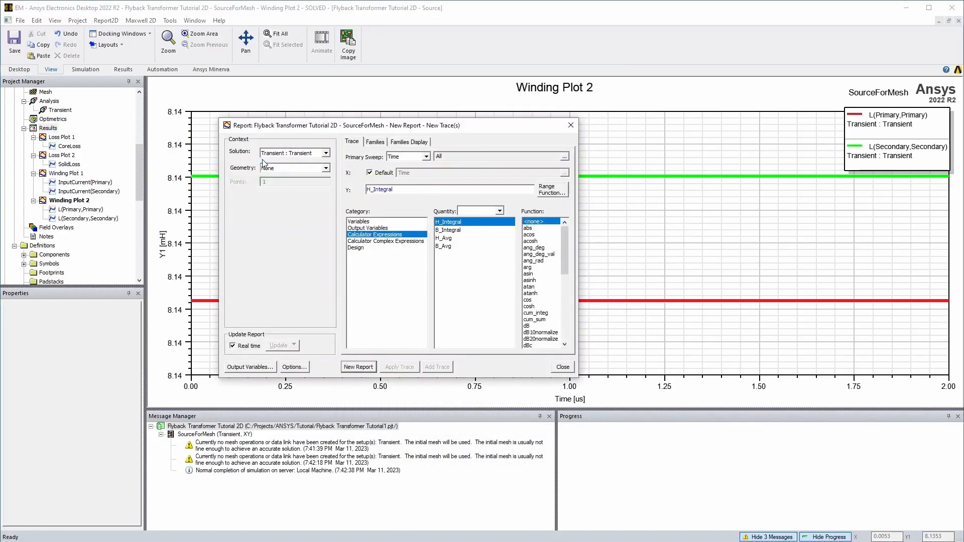
double_click(445, 238)
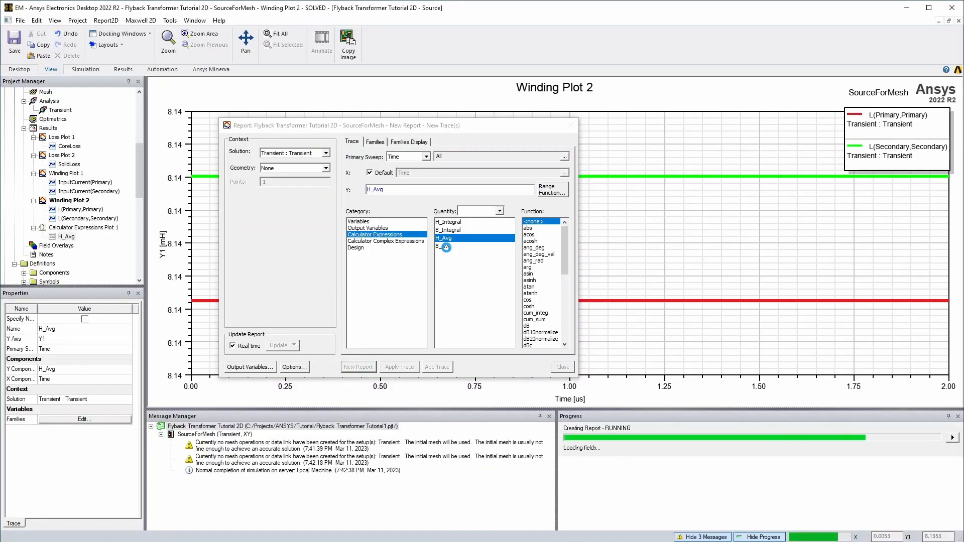
double_click(445, 246)
left_click(357, 366)
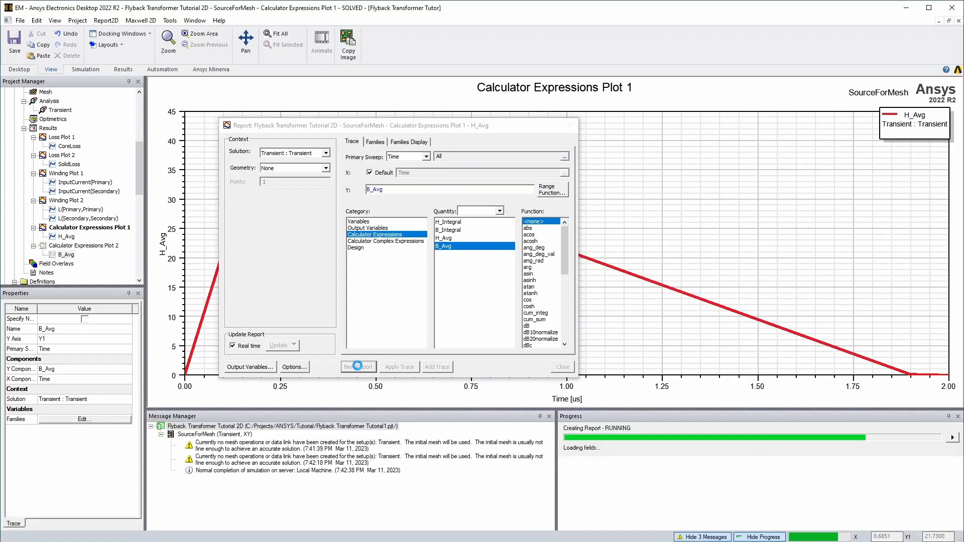
left_click(563, 366)
- Rename Loss Plot 1 as CoreLoss and Loss Plot 2 as SolidLoss
right_click(64, 137)
left_click(93, 181)
type("Loss")
key("Return")
left_click(56, 138)
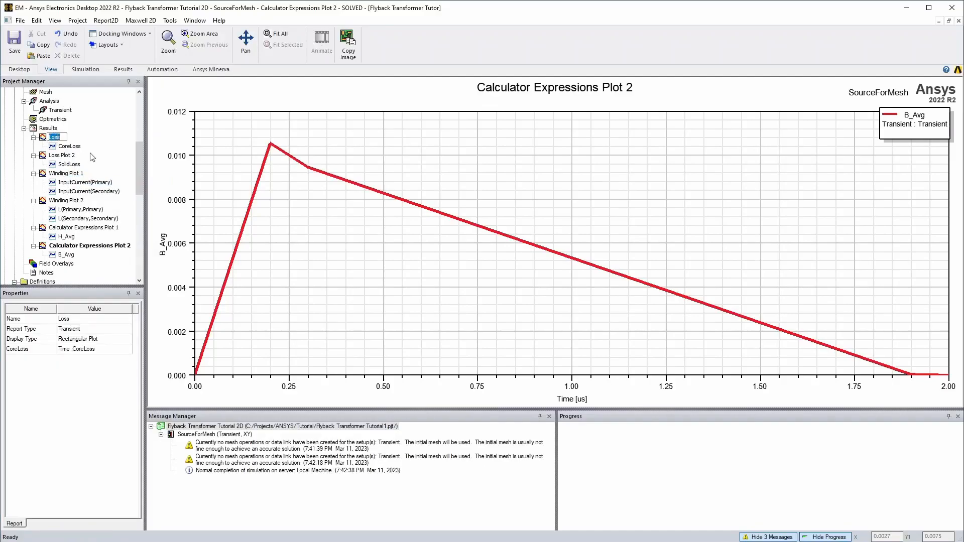
left_click(60, 155)
left_click(63, 156)
type("SolidLoss")
- Rename Winding Plot 1 as Currents and Winding Plot 2 as Inductance
left_click(72, 175)
left_click(74, 176)
type("Currents")
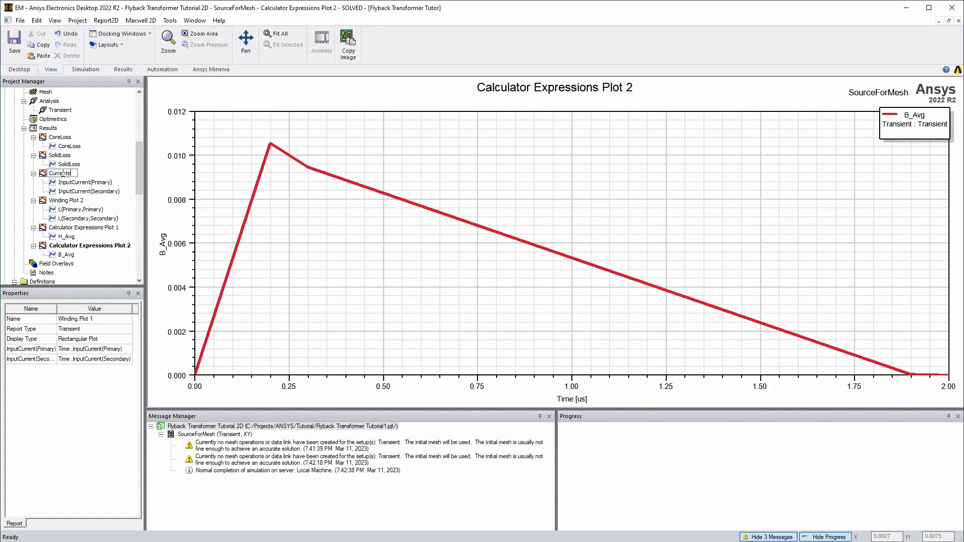
left_click(67, 201)
left_click(66, 203)
type("Inductance")
key("Return")
- Rename Calculator Expressions Plot 1 as H and Calculator Expressions Plot 2 as B
left_click(80, 228)
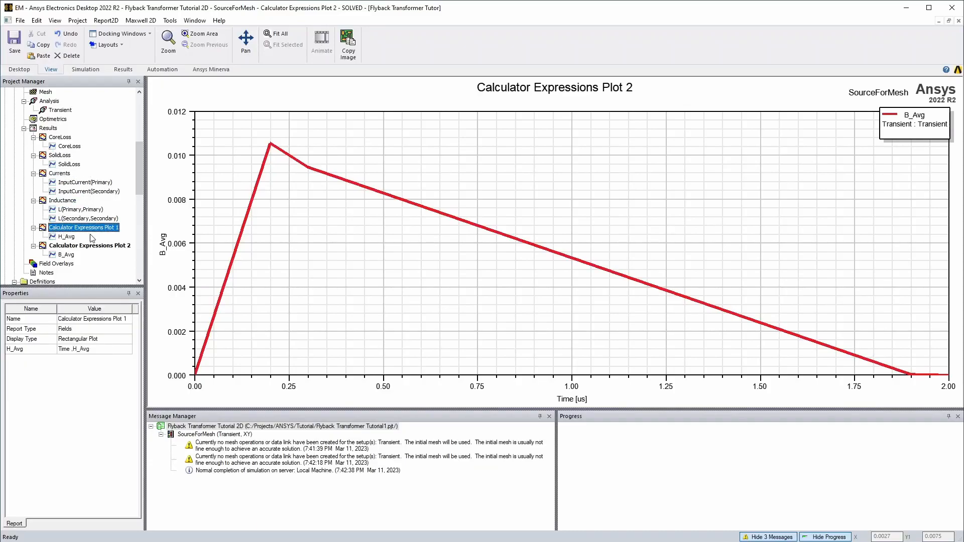
left_click(83, 228)
type("H")
left_click(86, 246)
left_click(86, 245)
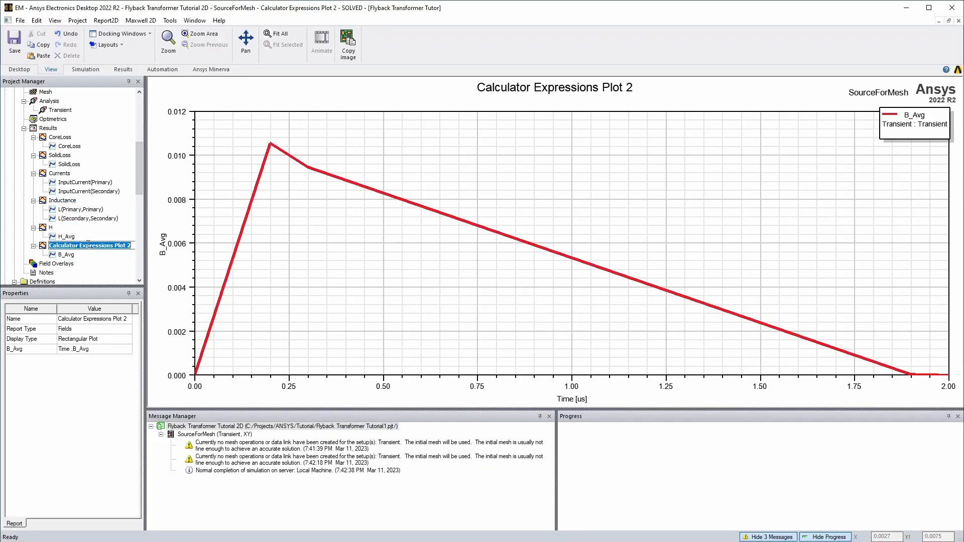
type("B")
key("Return")
right_click(55, 263)
mouse_move(111, 271)
mouse_move(226, 297)
left_click(303, 293)
left_click(542, 302)
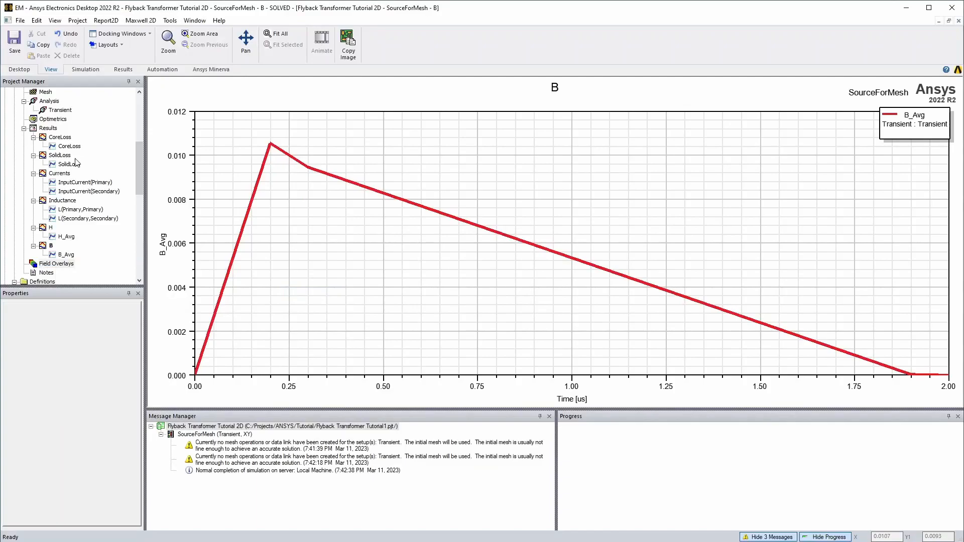
- Open the SourceForMesh model view, select the Core sheet and create a B field overlay on it
scroll(72, 170, "up", 6)
double_click(67, 184)
left_click(202, 190)
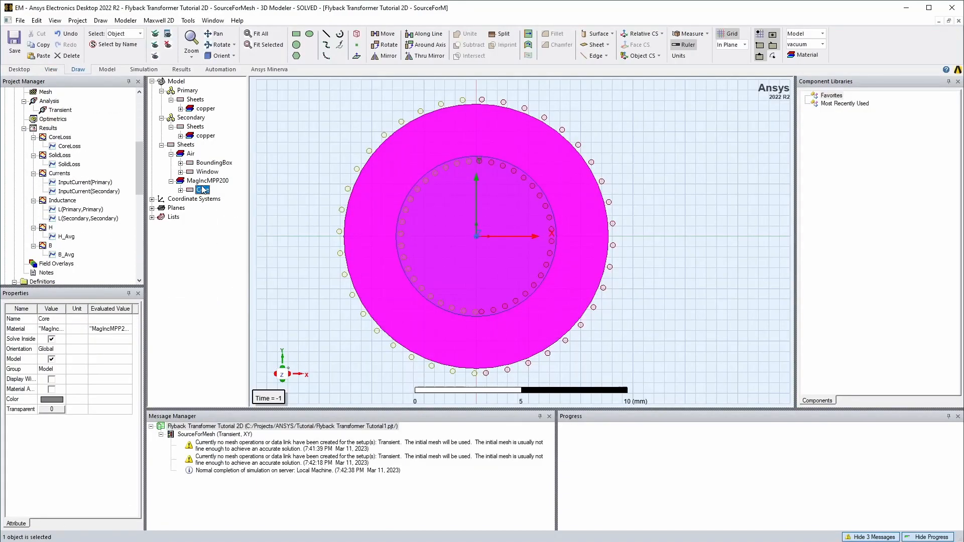
scroll(75, 211, "down", 2)
right_click(44, 209)
mouse_move(111, 212)
mouse_move(226, 234)
left_click(299, 238)
left_click(459, 383)
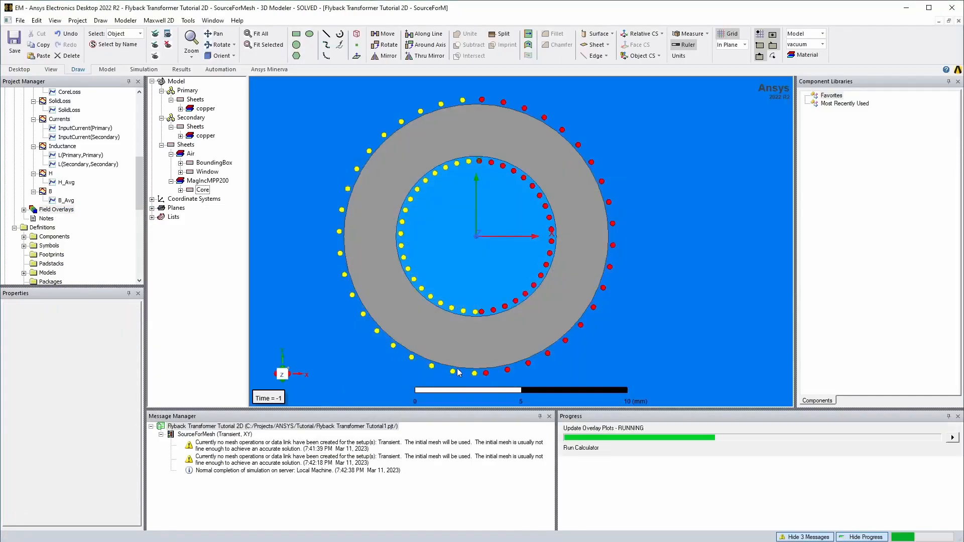
right_click(41, 210)
mouse_move(111, 219)
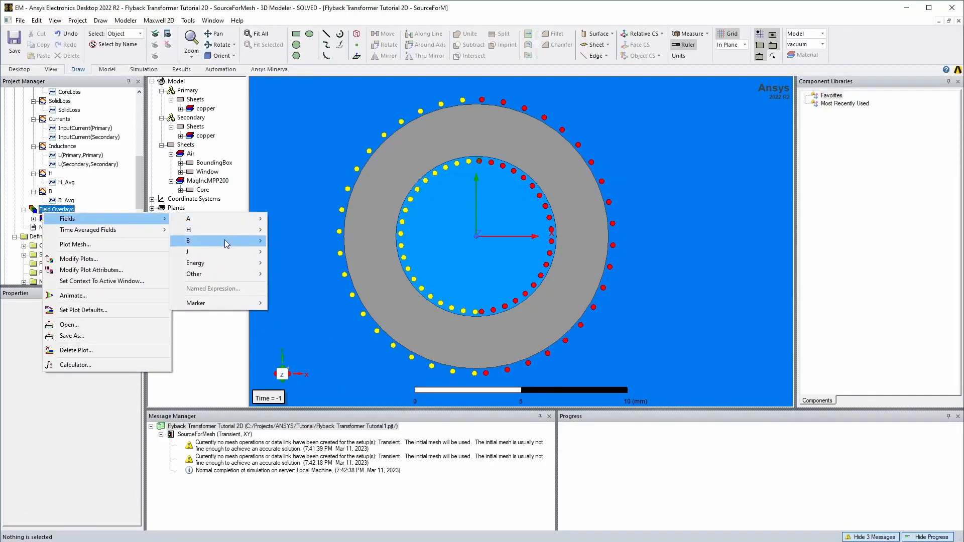
mouse_move(226, 251)
left_click(302, 252)
left_click(532, 300)
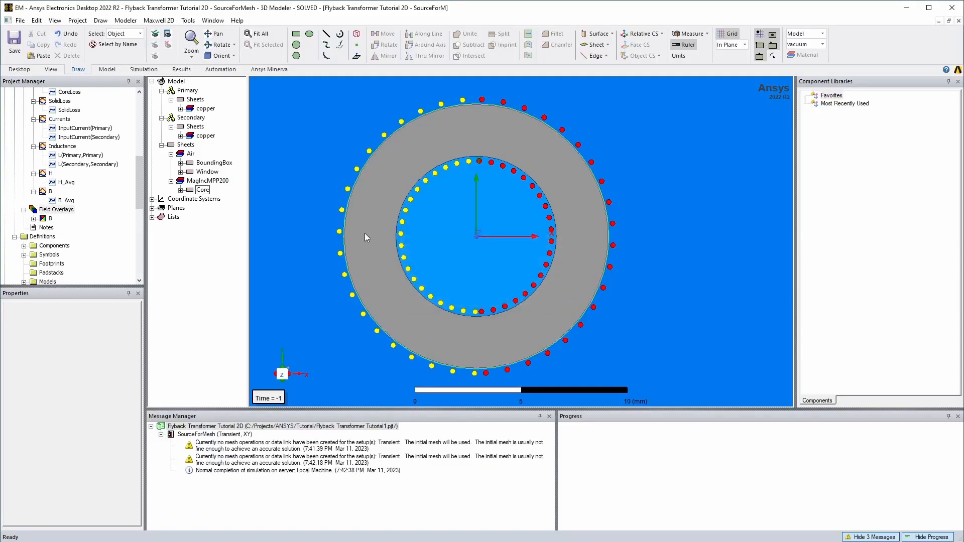
- Select all model objects and create a Jz field overlay on the core, window and winding volumes, excluding BoundingBox
key("ctrl+a")
right_click(41, 210)
mouse_move(110, 219)
mouse_move(226, 252)
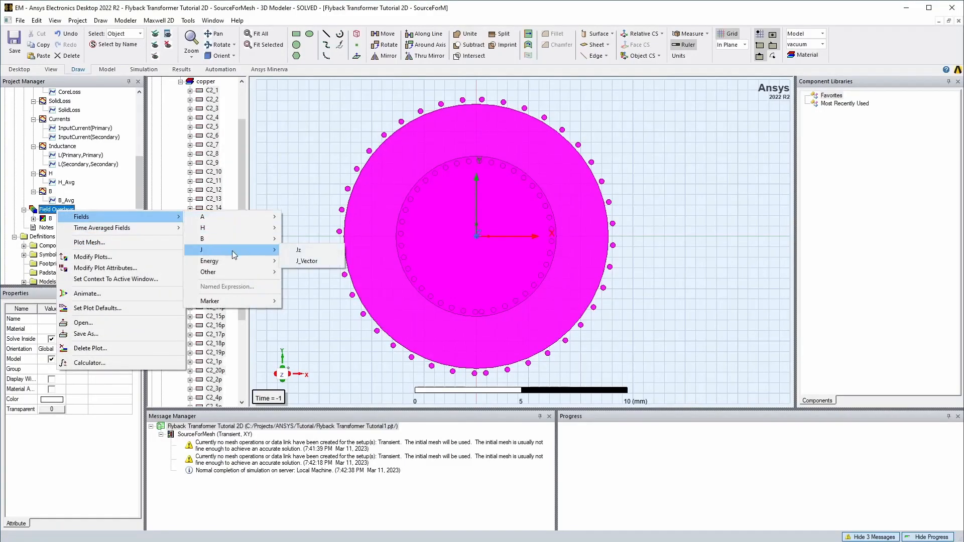
left_click(307, 251)
left_click(568, 237)
left_click_drag(611, 246, 614, 327)
left_click(589, 320, "shift")
scroll(590, 319, "up", 12)
scroll(591, 322, "up", 8)
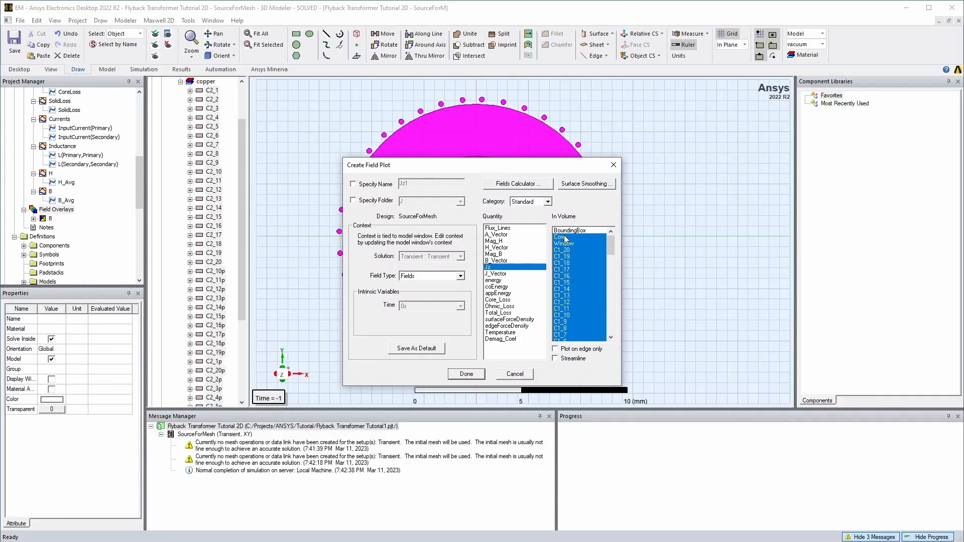
left_click(465, 375)
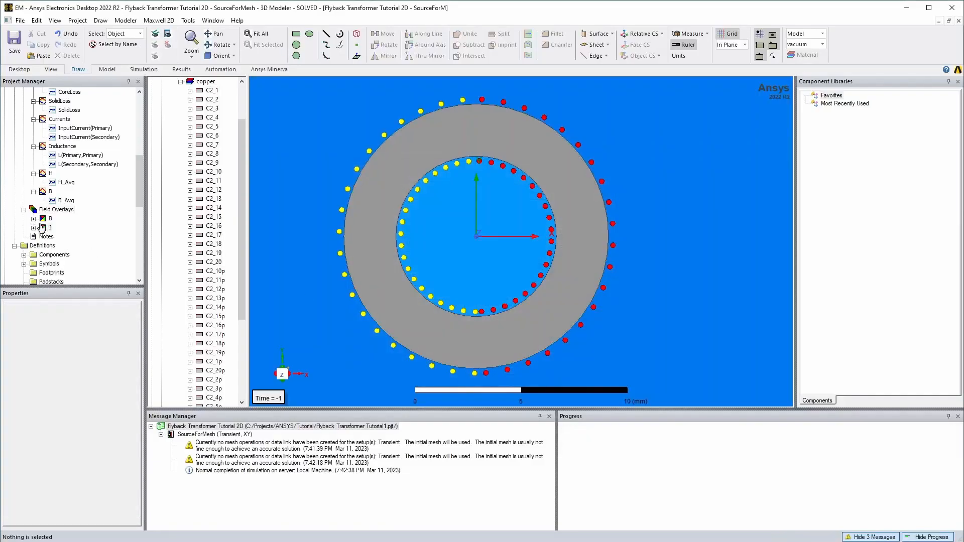
right_click(51, 209)
mouse_move(73, 215)
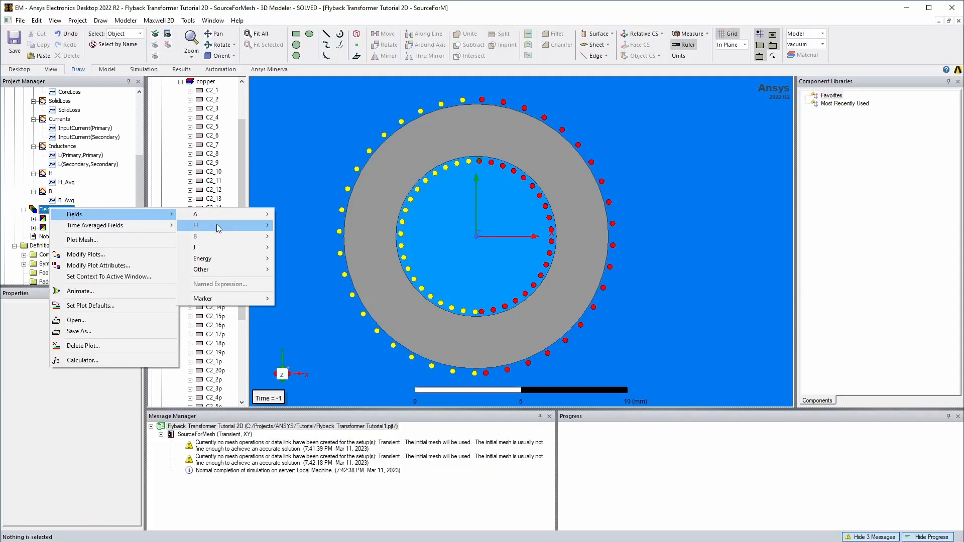
left_click(367, 225)
scroll(201, 345, "up", 6)
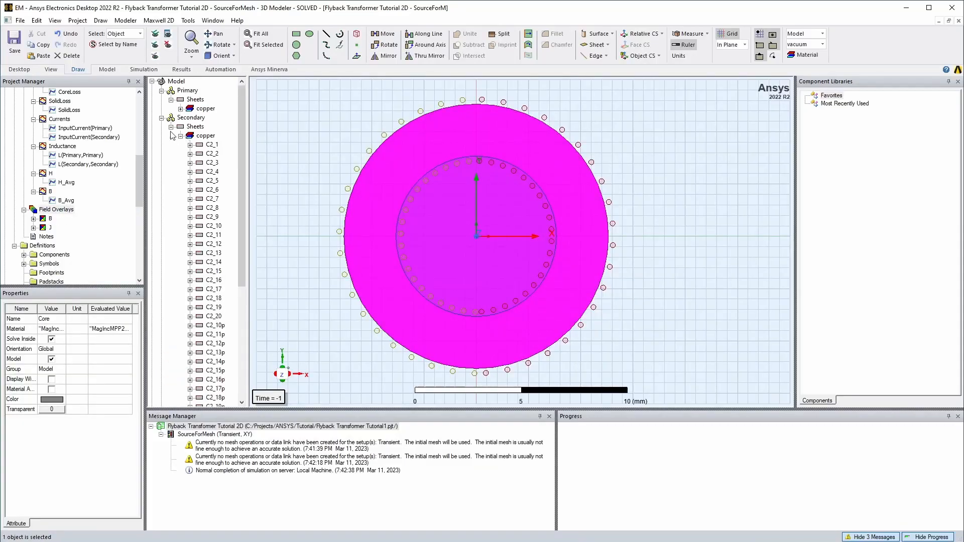
left_click(172, 126)
left_click(205, 172)
left_click(201, 181)
right_click(52, 212)
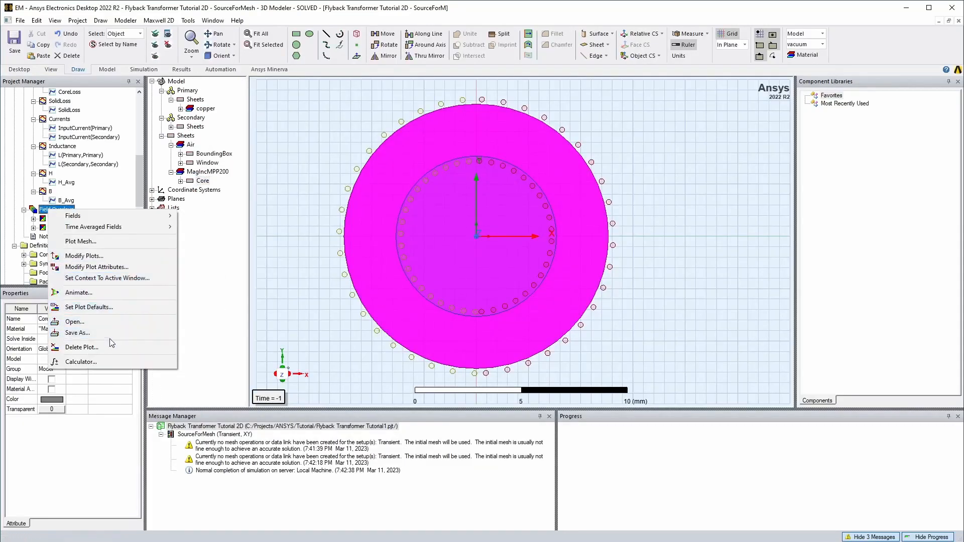
mouse_move(81, 216)
mouse_move(210, 271)
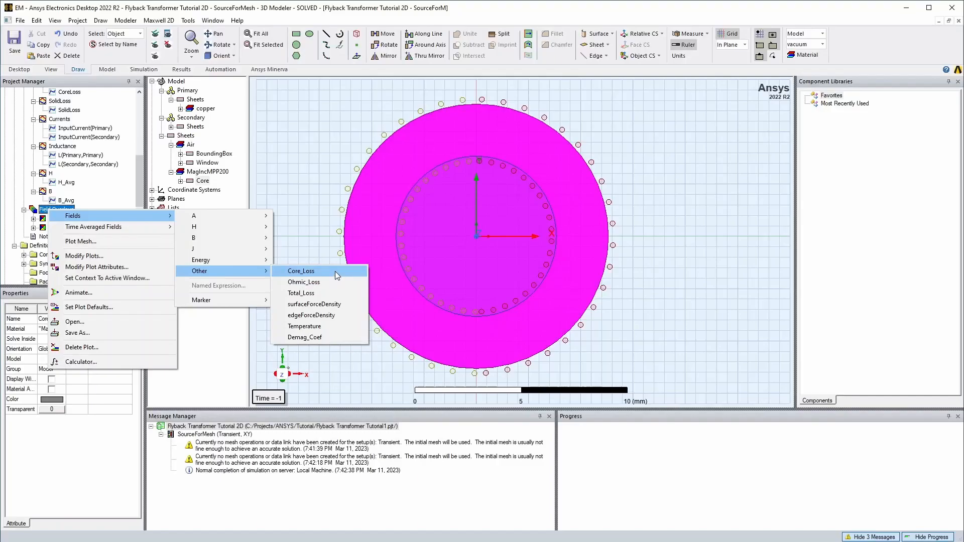
left_click(335, 271)
- Select all model objects and create a Total_Loss field overlay on the volumes through C2_20p, leaving out background and AllObjects
left_click_drag(316, 81, 651, 391)
right_click(61, 209)
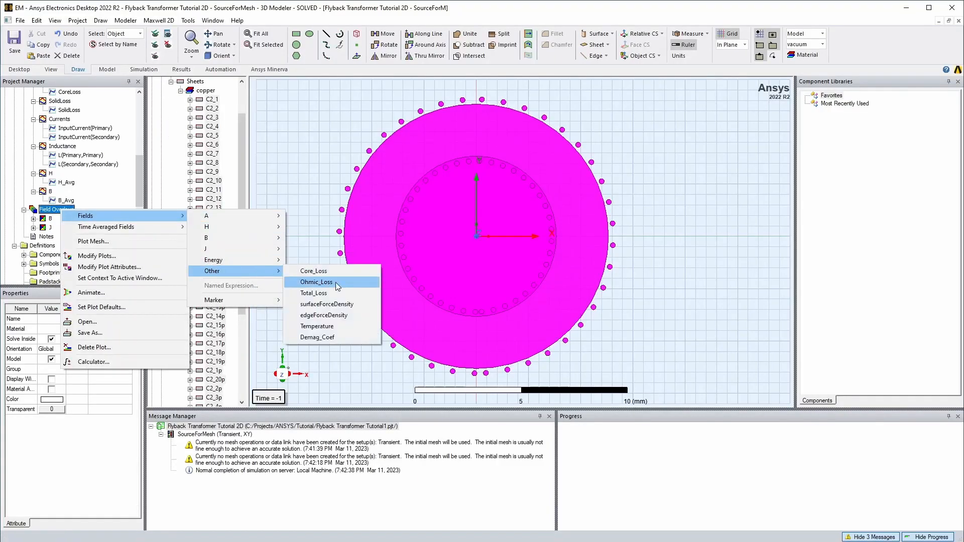
left_click(324, 280)
scroll(597, 339, "down", 5)
left_click(597, 339, "shift")
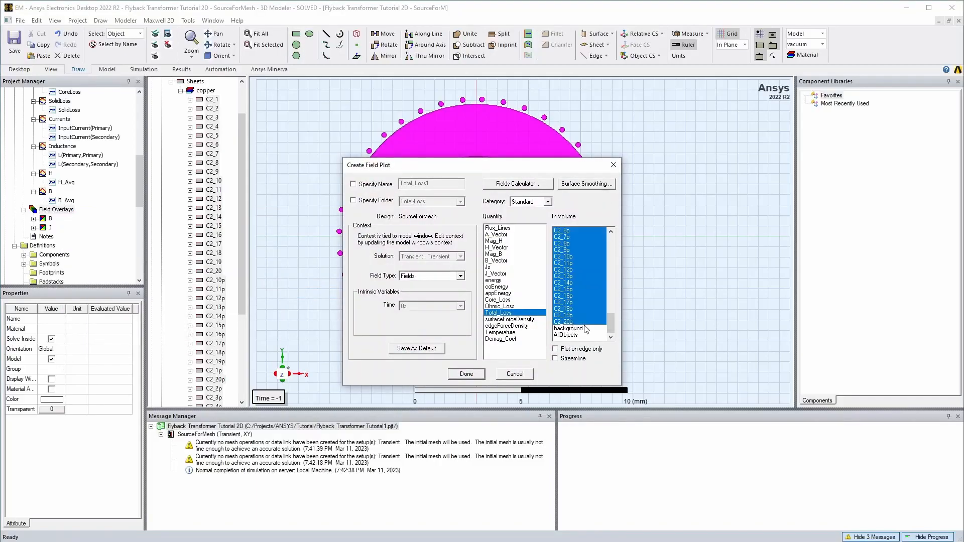
left_click(467, 374)
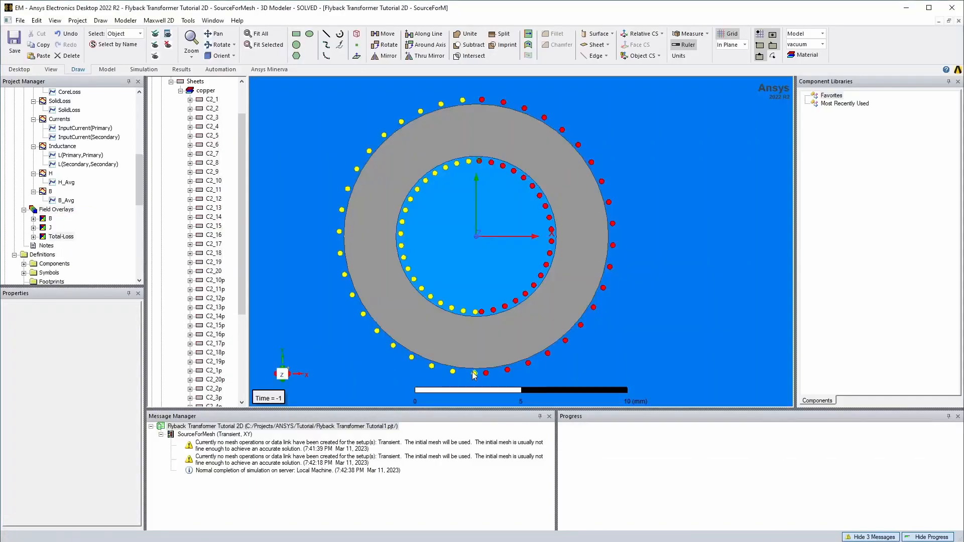
- Review the B, H, Inductance, Currents, SolidLoss and CoreLoss plots one after another
scroll(42, 208, "up", 1)
double_click(46, 219)
double_click(43, 200)
double_click(43, 174)
double_click(42, 146)
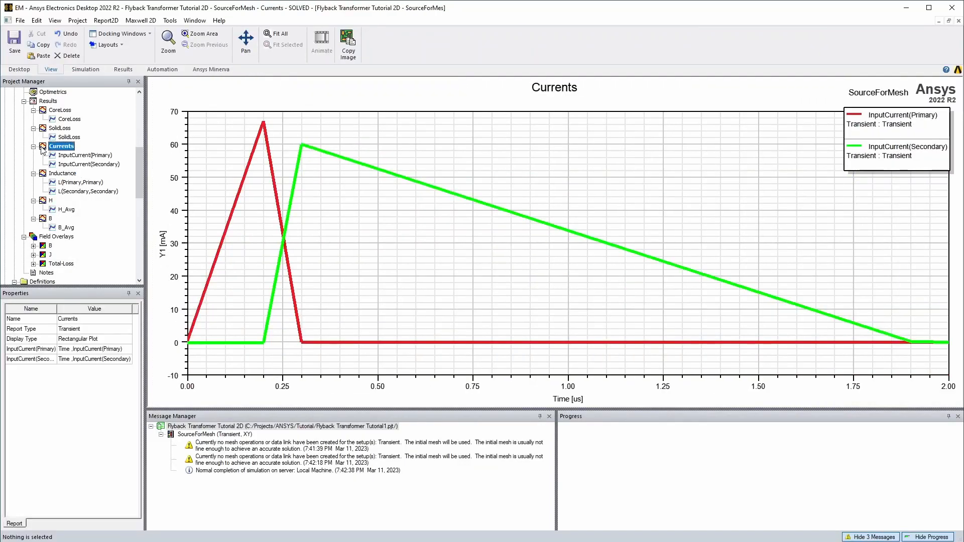
double_click(43, 128)
double_click(43, 110)
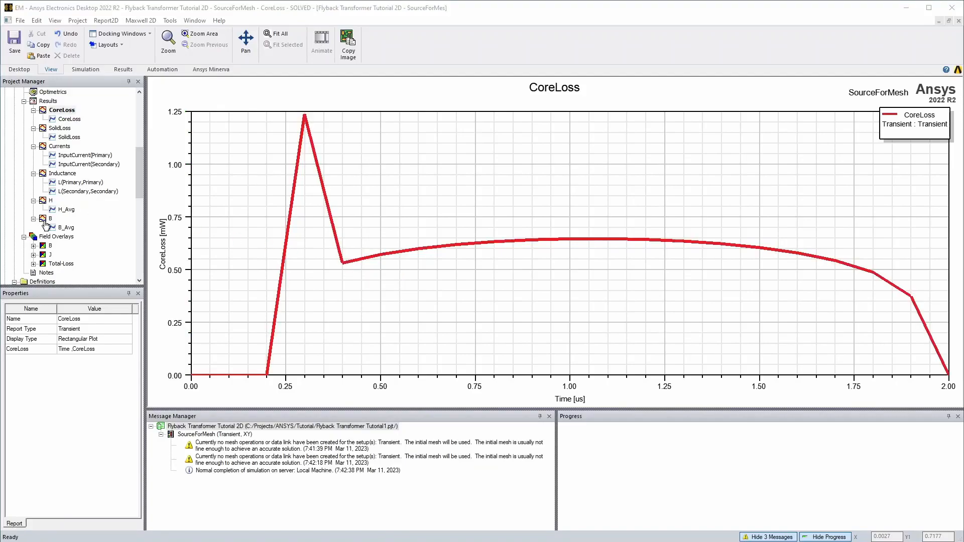
- Check the CoreLoss trace definition and bring up the Inductance plot
double_click(64, 120)
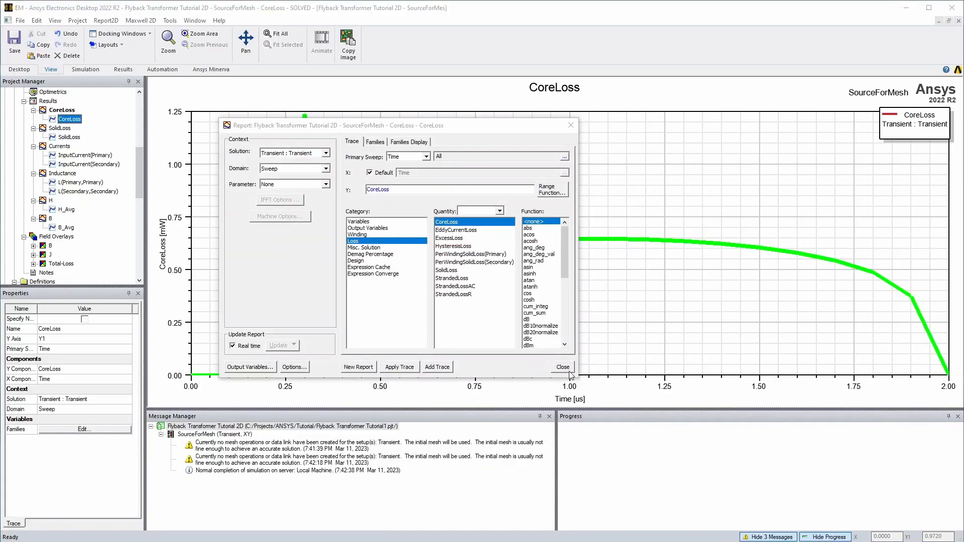
left_click(567, 370)
left_click(59, 129)
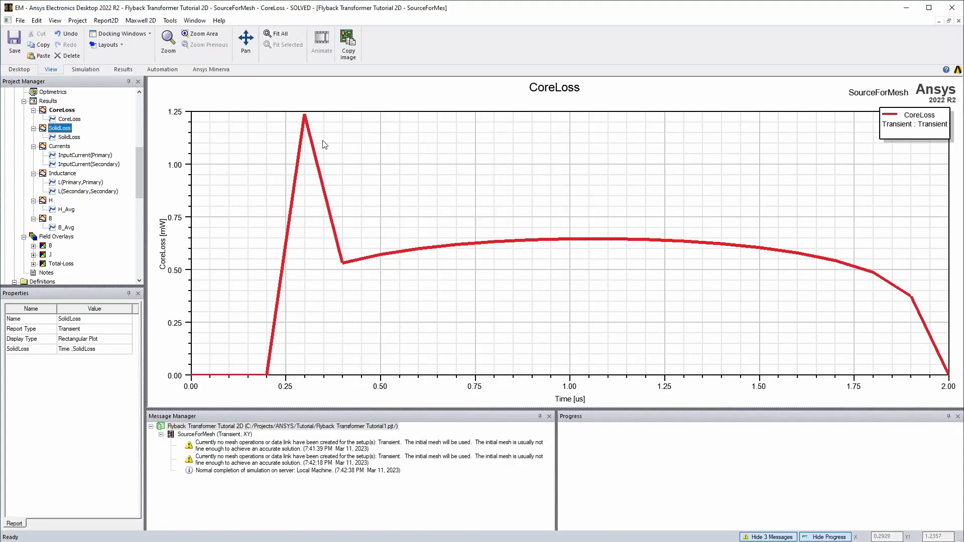
left_click(52, 146)
double_click(54, 173)
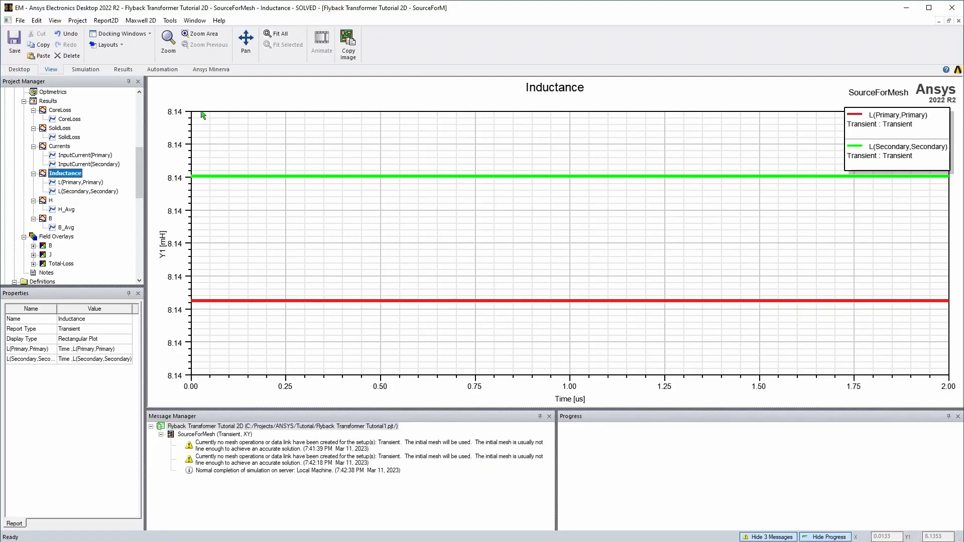
- Open the design's model depth setting and look up the uncoated core height HT in the C055047A2.pdf datasheet
scroll(77, 178, "up", 1)
left_click(141, 20)
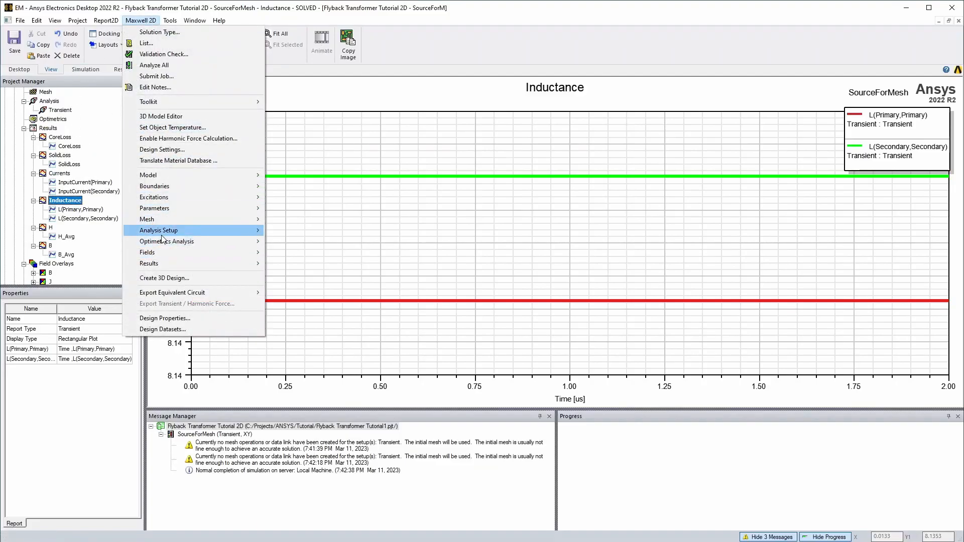
left_click(178, 149)
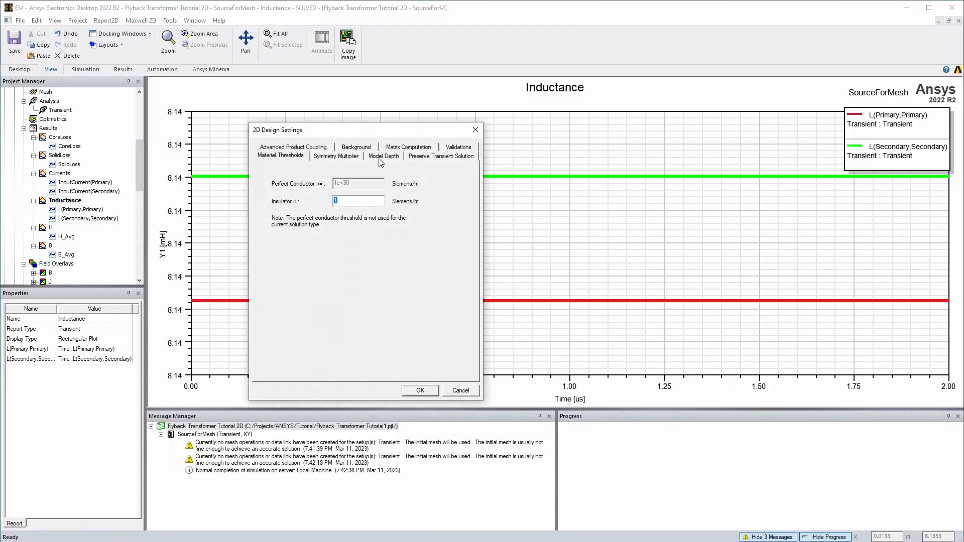
left_click(380, 157)
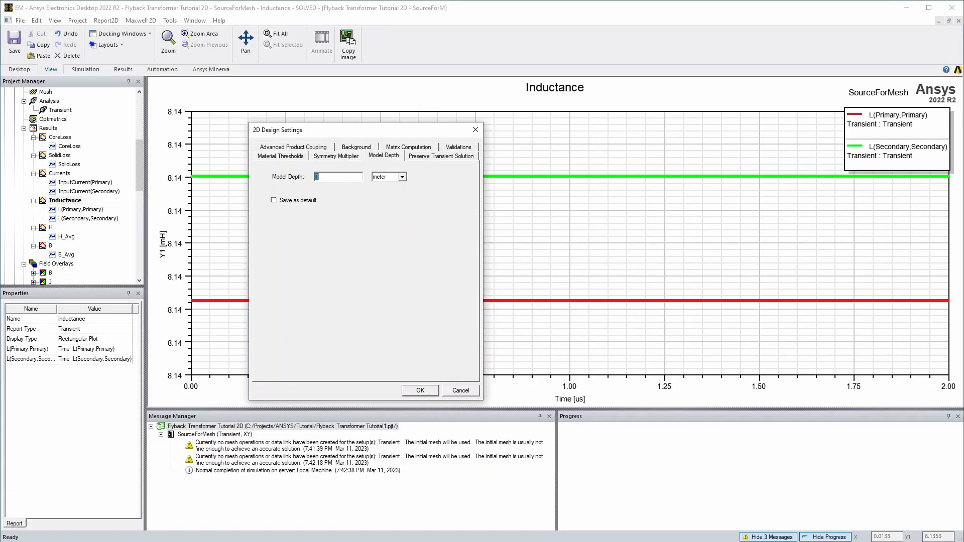
key("alt+Tab")
left_click_drag(720, 12, 513, 119)
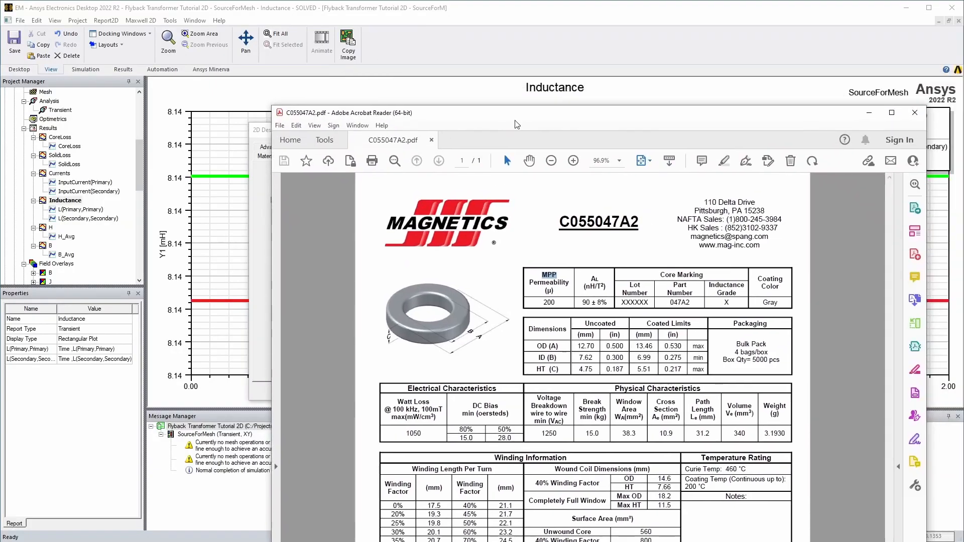
left_click_drag(599, 369, 581, 373)
left_click(585, 370)
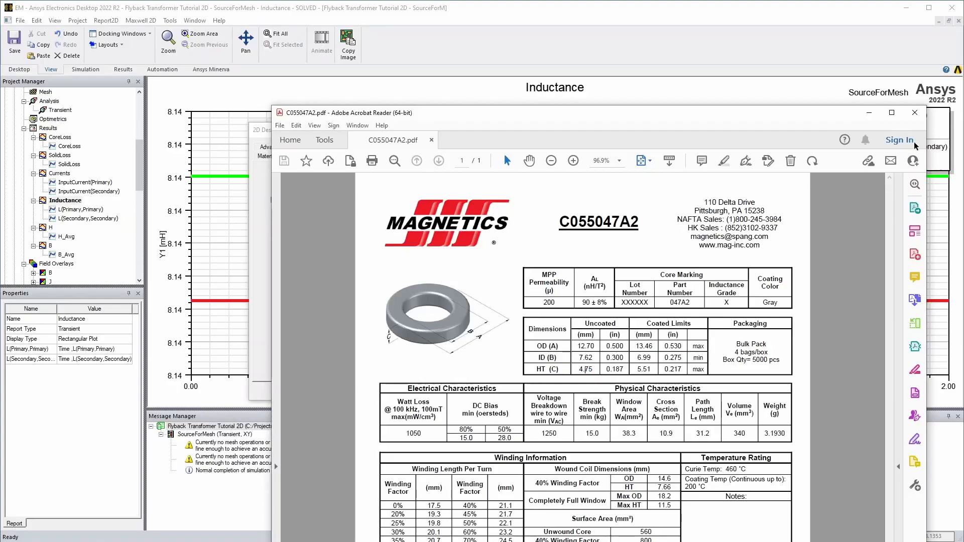
left_click(868, 113)
- Set the model depth to 4.75 mm, save it as default and accept the design settings
type("4.75")
left_click(389, 177)
left_click(383, 200)
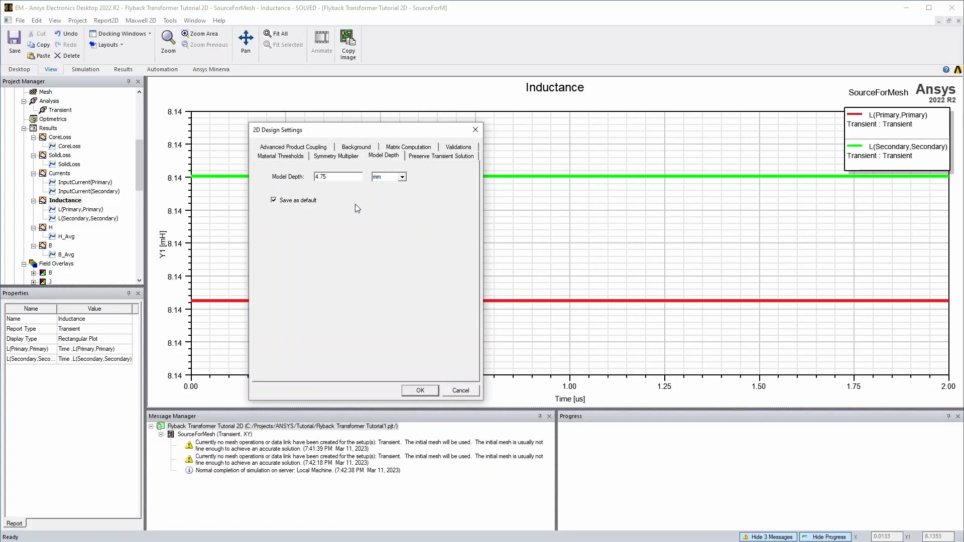
left_click(300, 201)
left_click(426, 390)
- Save the project, accepting deletion of the invalid solution data, and run the analysis of all setups again
left_click(14, 44)
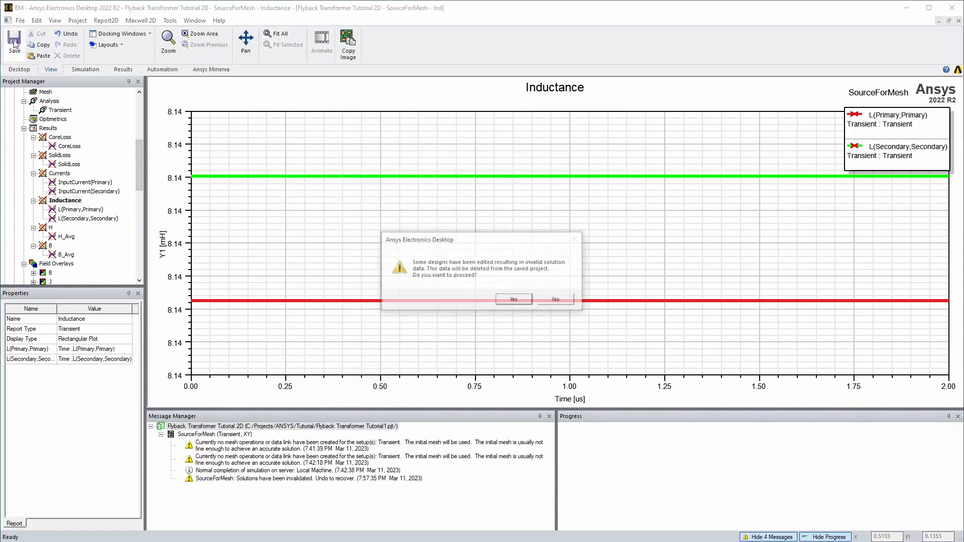
left_click(513, 298)
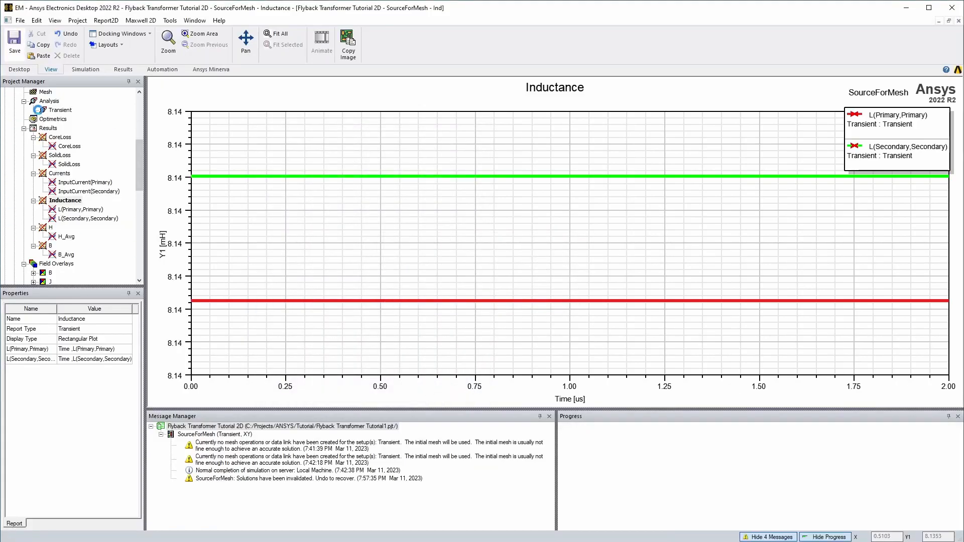
left_click(92, 71)
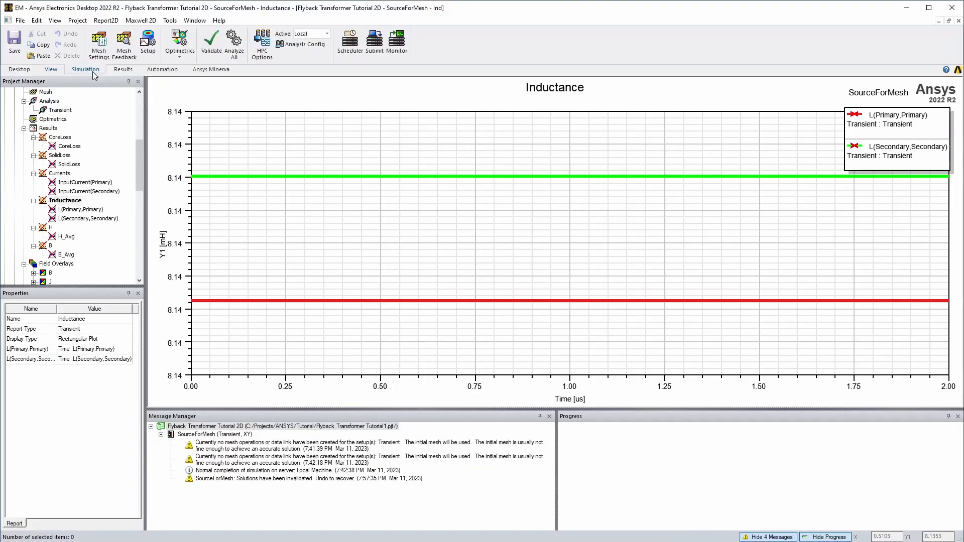
left_click(236, 49)
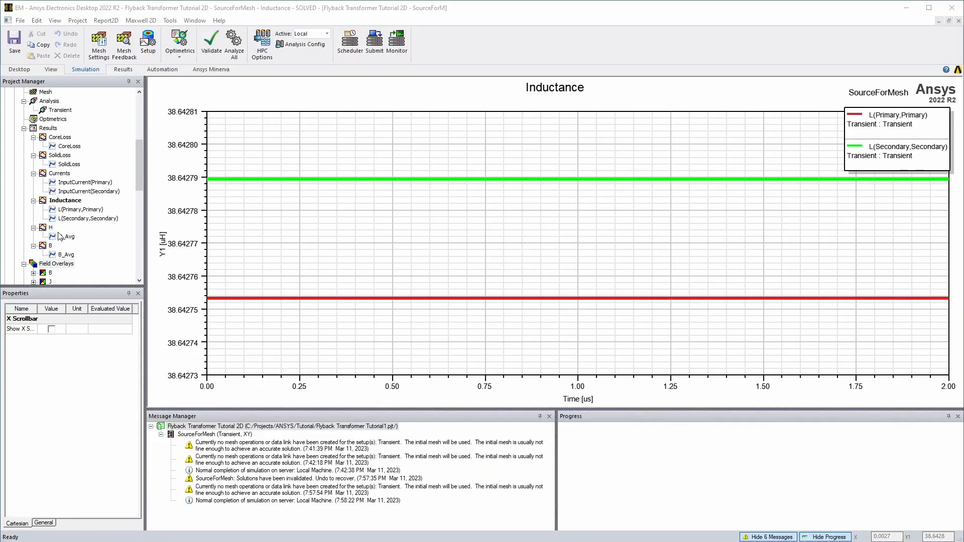
- Review the recalculated CoreLoss plot
scroll(60, 242, "up", 1)
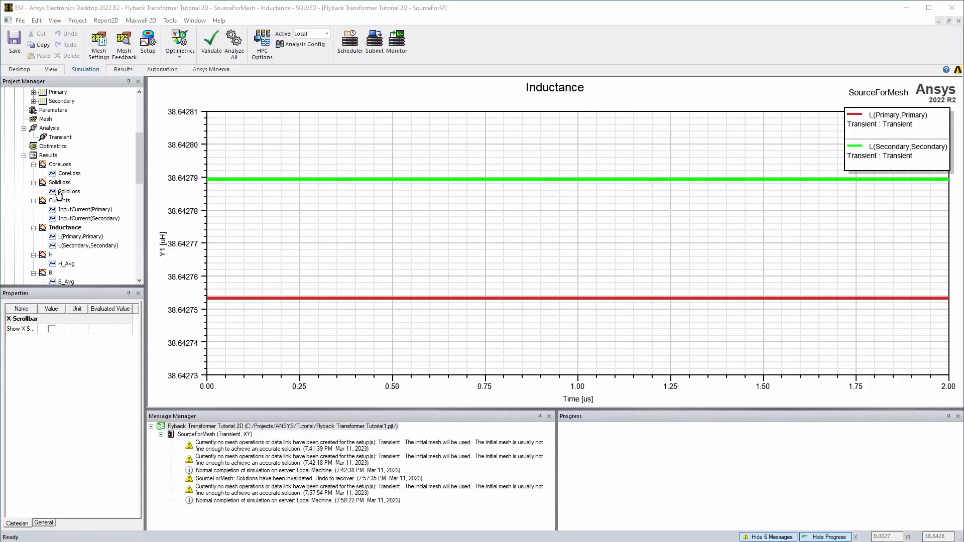
double_click(69, 173)
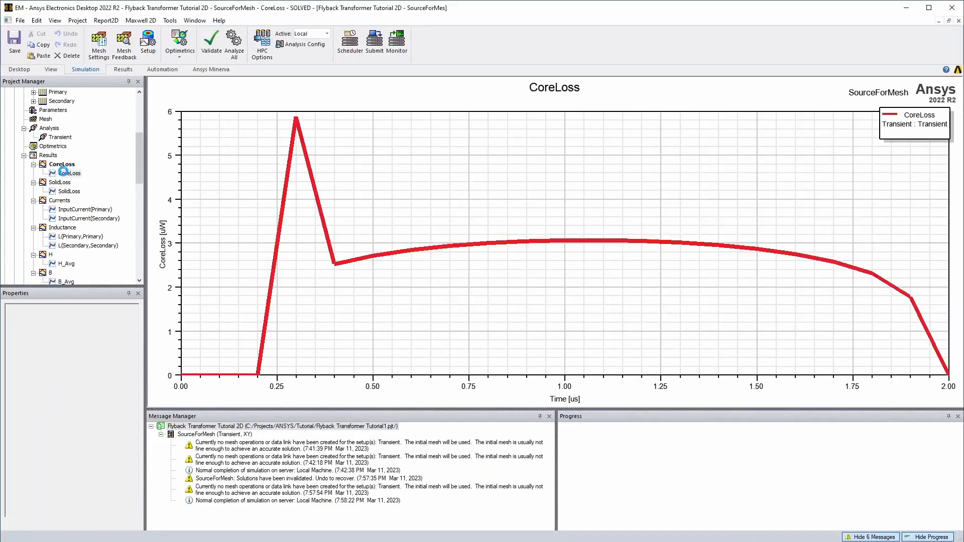
left_click(562, 369)
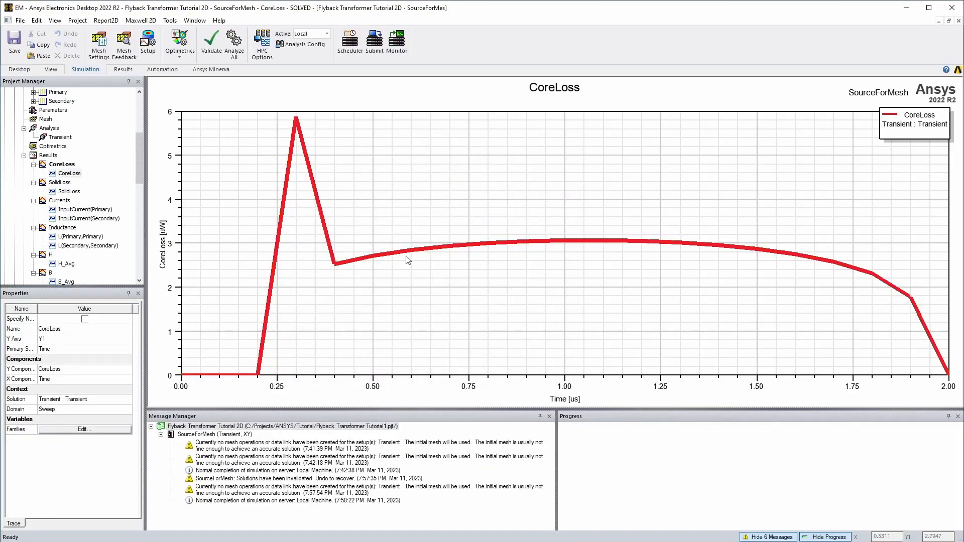
- Select the core, window and winding objects in the model view and create the mesh plot Mesh1 on them
left_click_drag(142, 161, 137, 183)
right_click(61, 202)
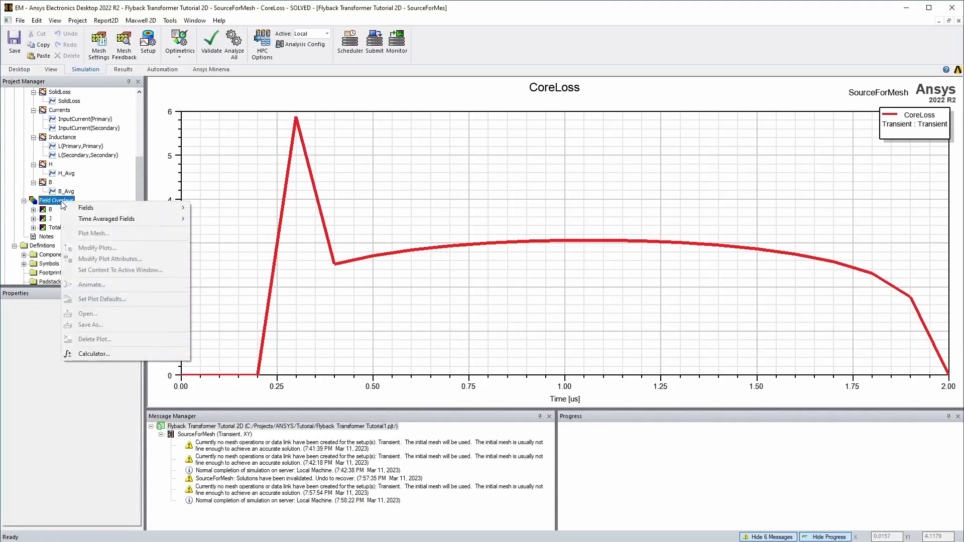
left_click(51, 201)
right_click(52, 201)
left_click(50, 202)
scroll(47, 208, "up", 4)
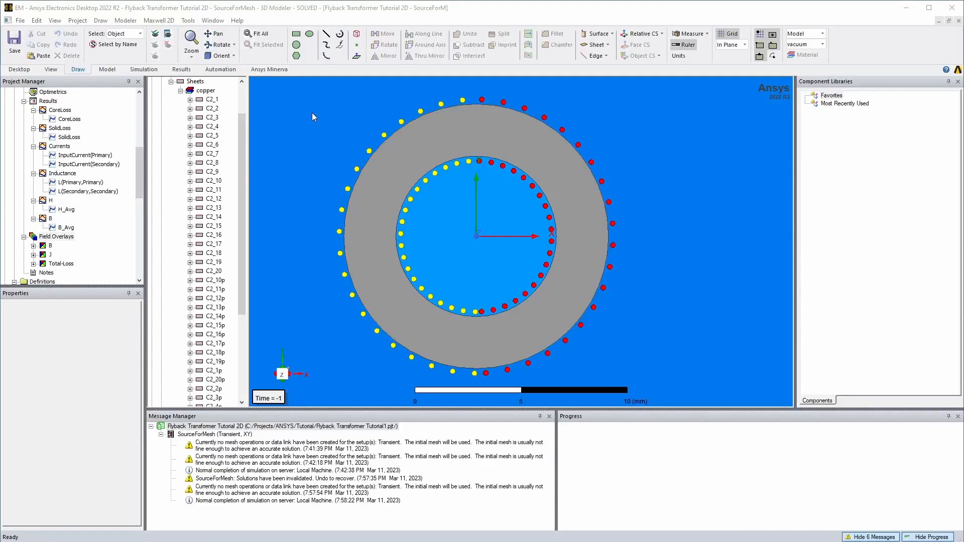
left_click_drag(311, 113, 676, 390)
right_click(56, 237)
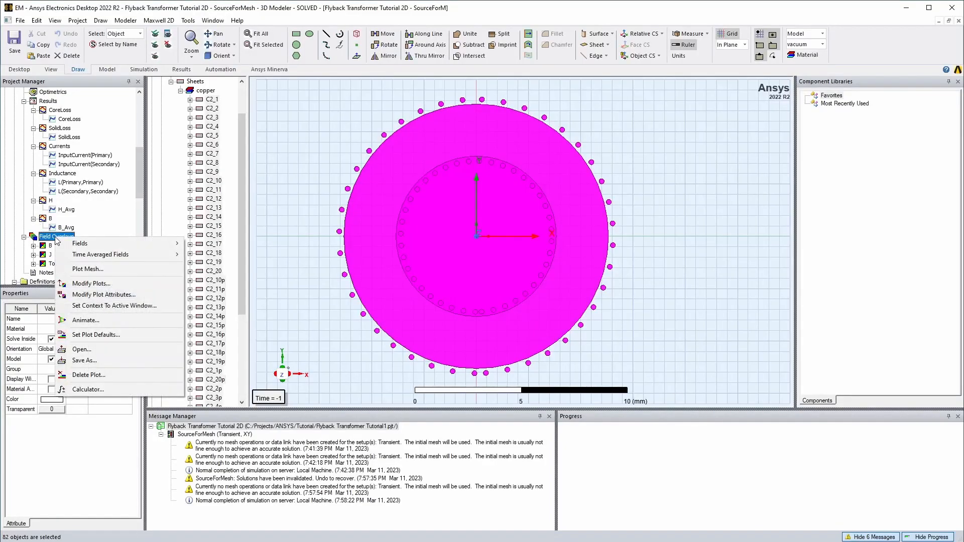
left_click(98, 270)
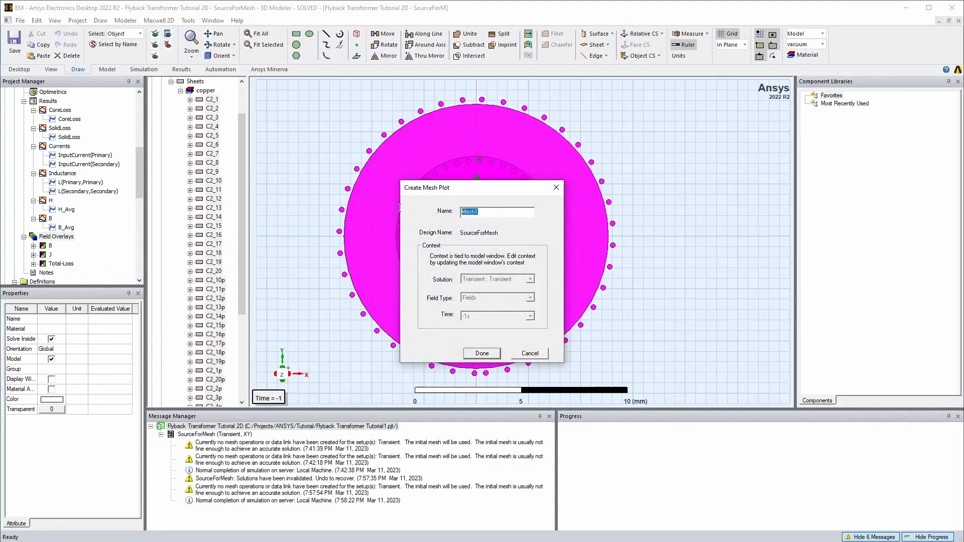
key("Return")
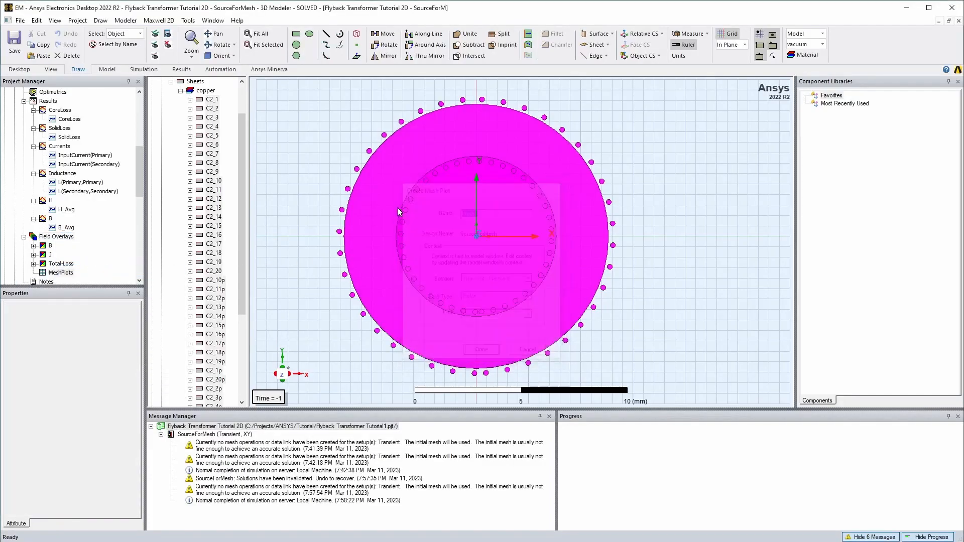
- Set the model view context to a time of 300 ns for the Transient solution
left_click(383, 300)
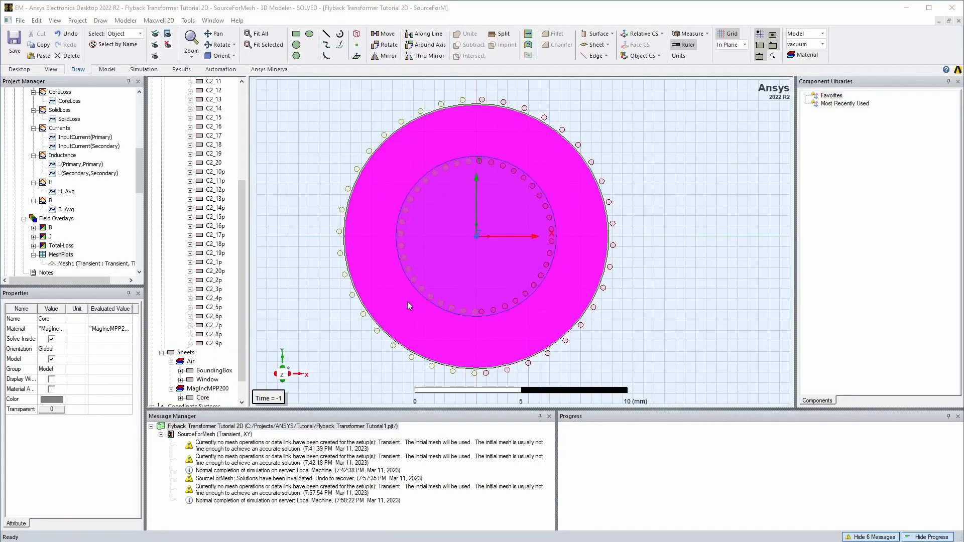
double_click(268, 398)
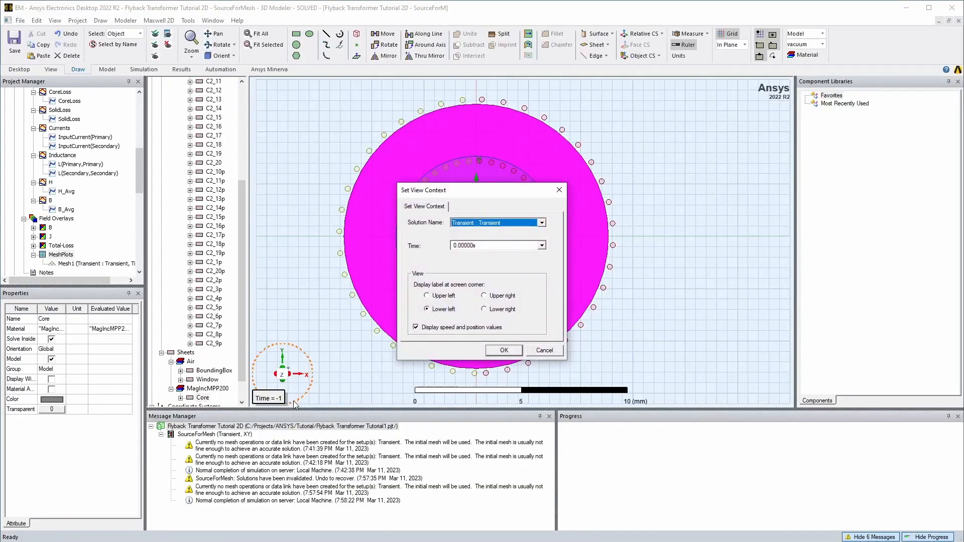
left_click(541, 245)
left_click(527, 274)
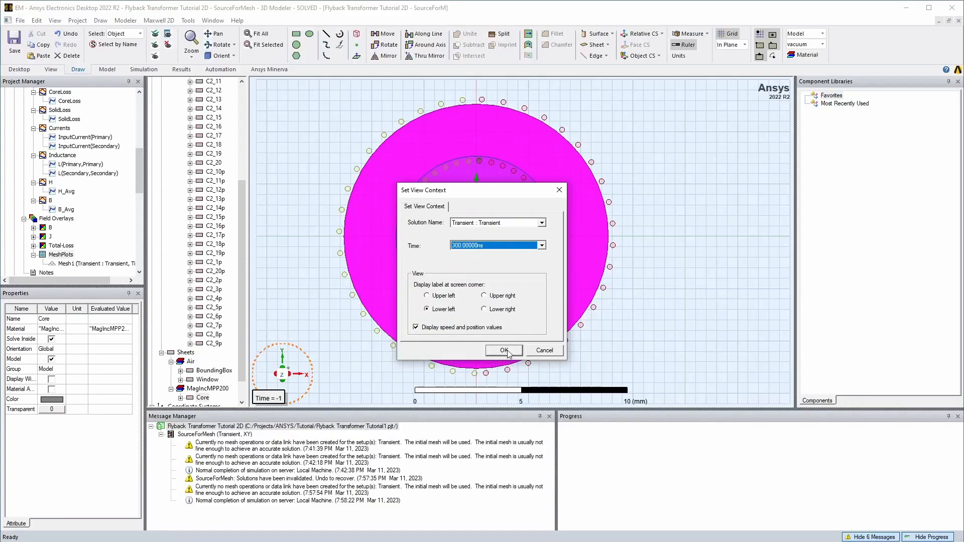
left_click(505, 351)
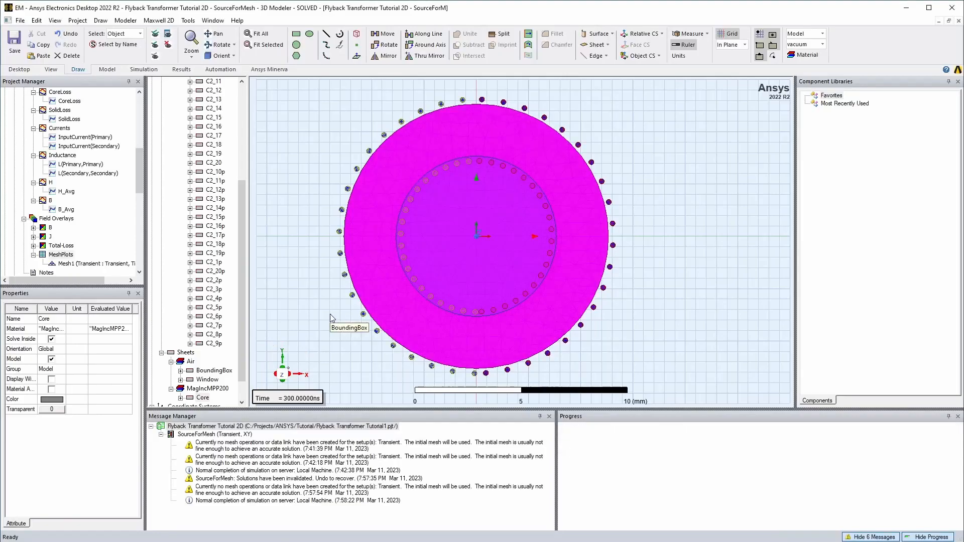
- Clear the object highlighting and examine the mesh density in the core, the window and the winding conductors
left_click(330, 315)
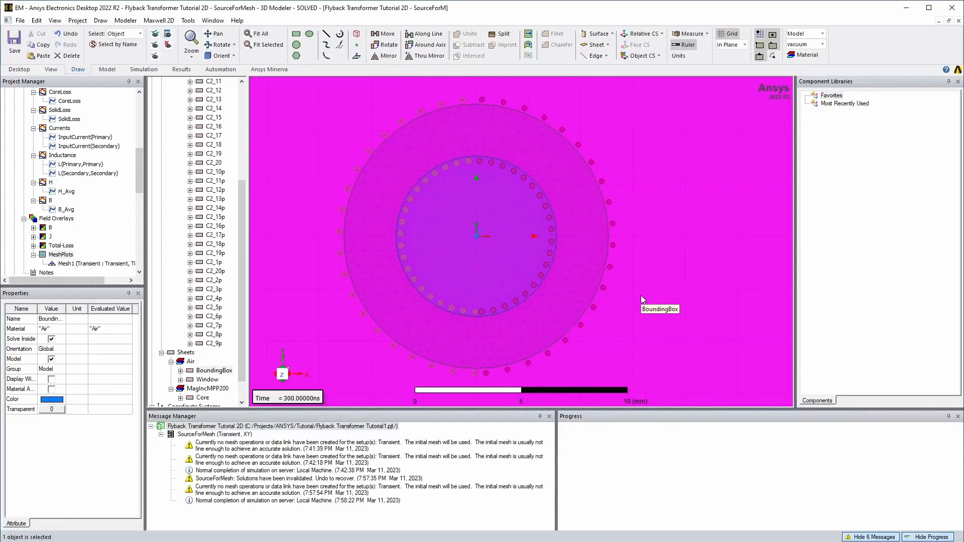
scroll(220, 243, "up", 6)
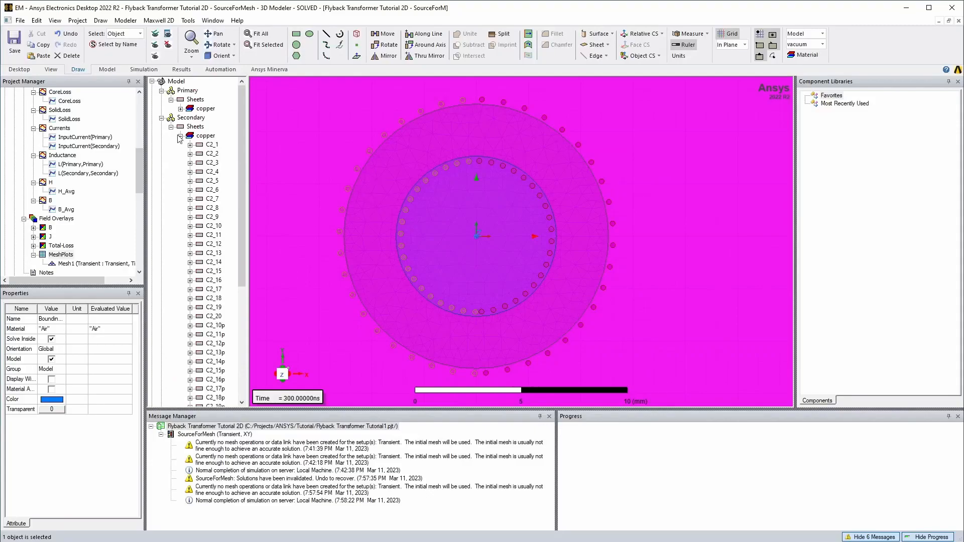
left_click(188, 90)
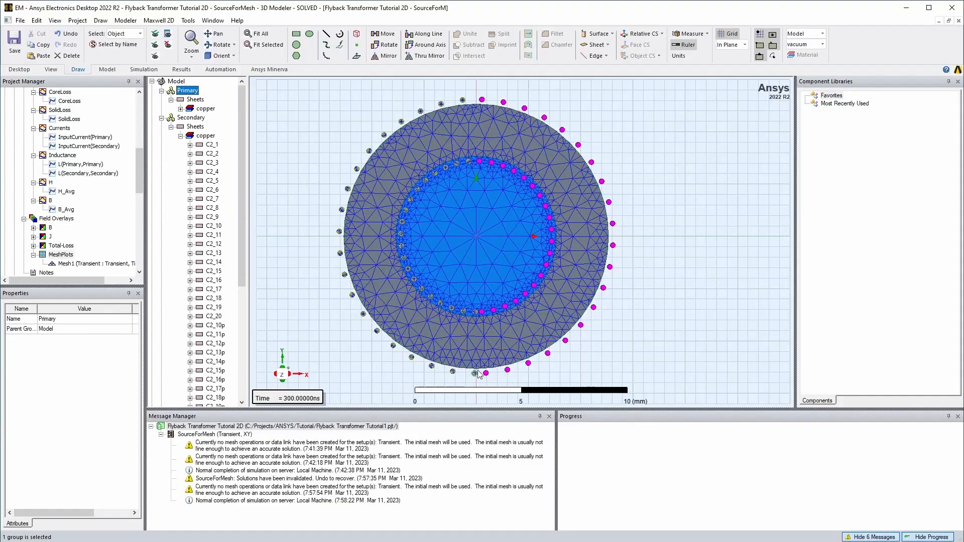
left_click(177, 81)
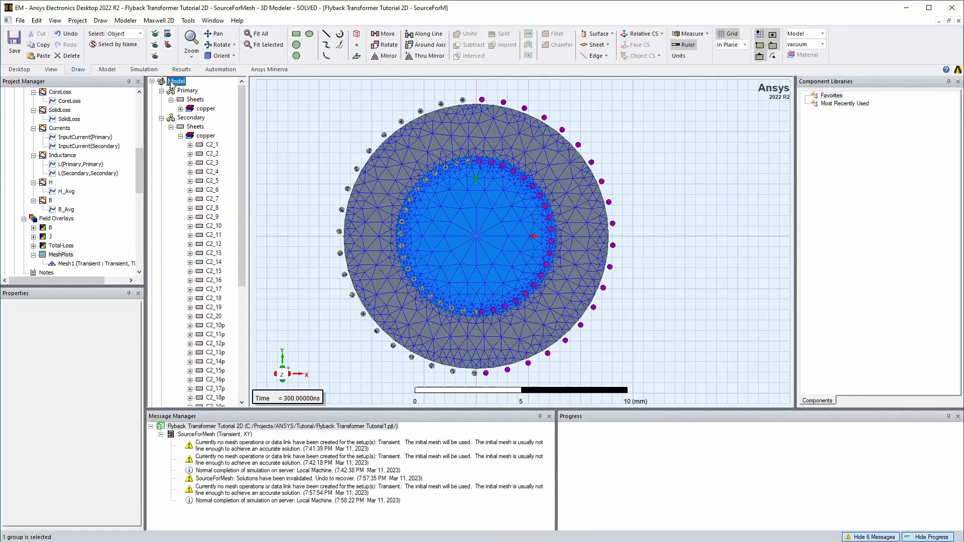
scroll(565, 337, "up", 4)
scroll(564, 338, "up", 5)
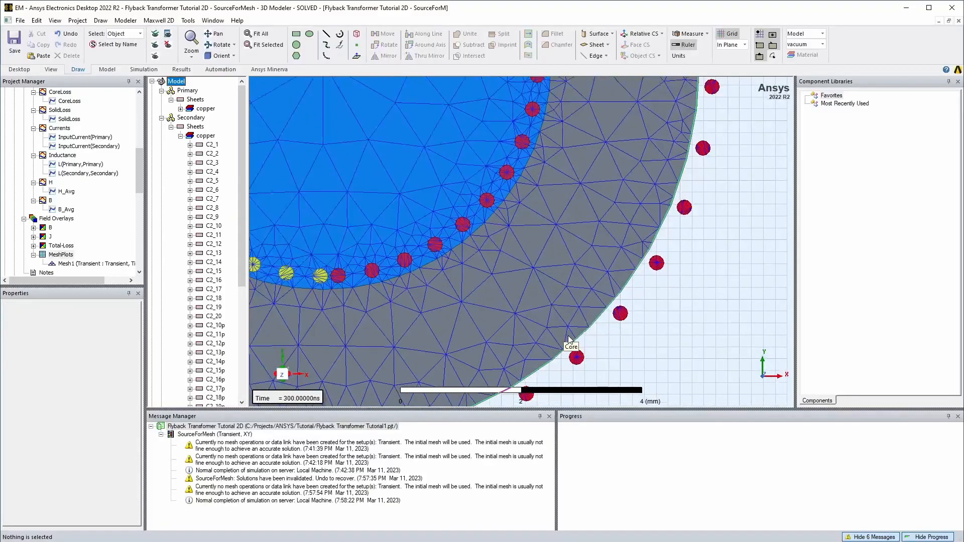
key("ctrl+d")
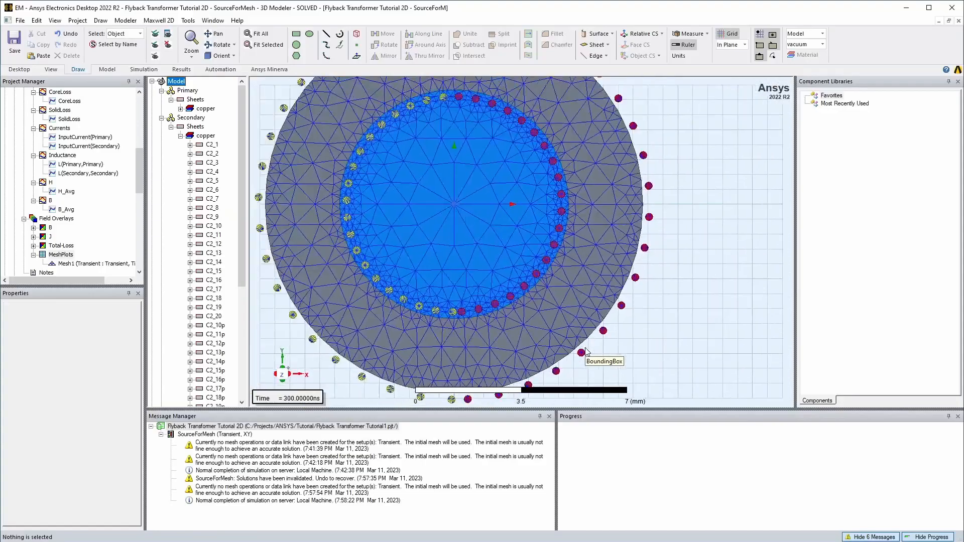
scroll(416, 242, "up", 1)
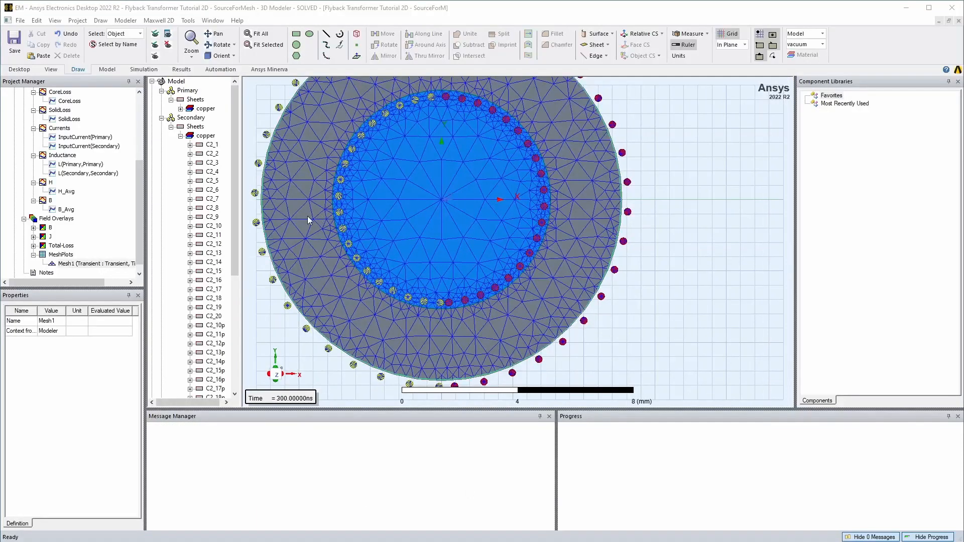
- Assign a length-based mesh refinement named Primary inside all primary winding conductors, with a maximum element length of 0.01 mm
left_click(181, 108)
left_click(211, 117)
scroll(217, 306, "down", 6)
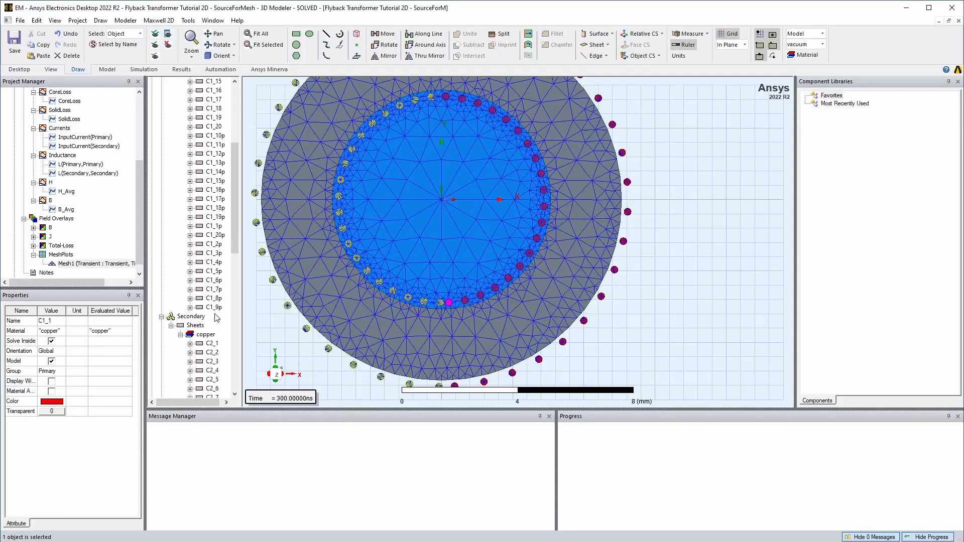
left_click(213, 307, "shift")
right_click(214, 190)
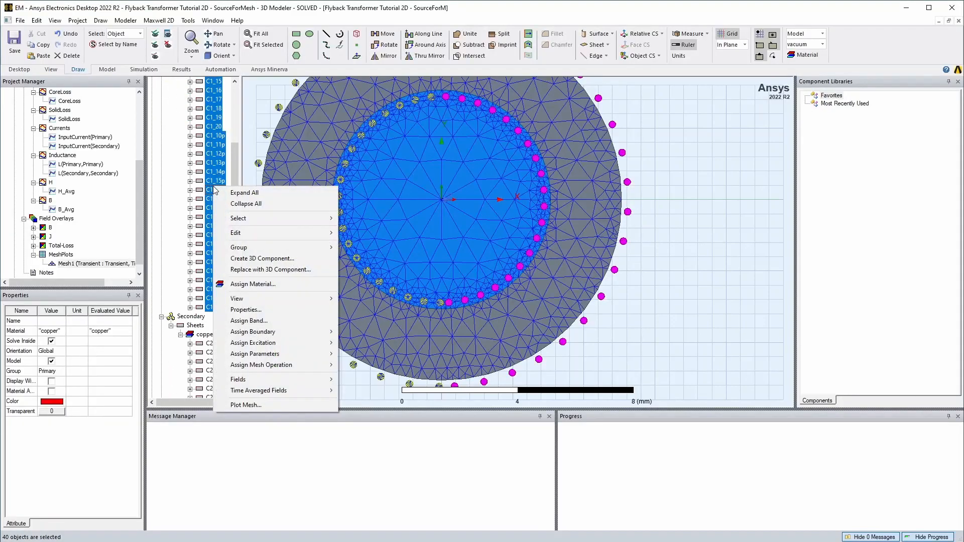
mouse_move(262, 369)
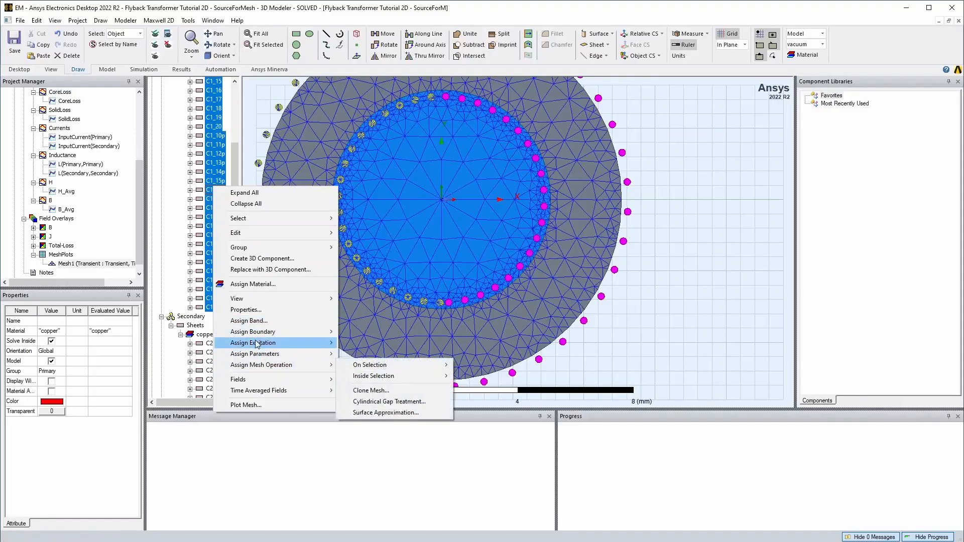
mouse_move(402, 366)
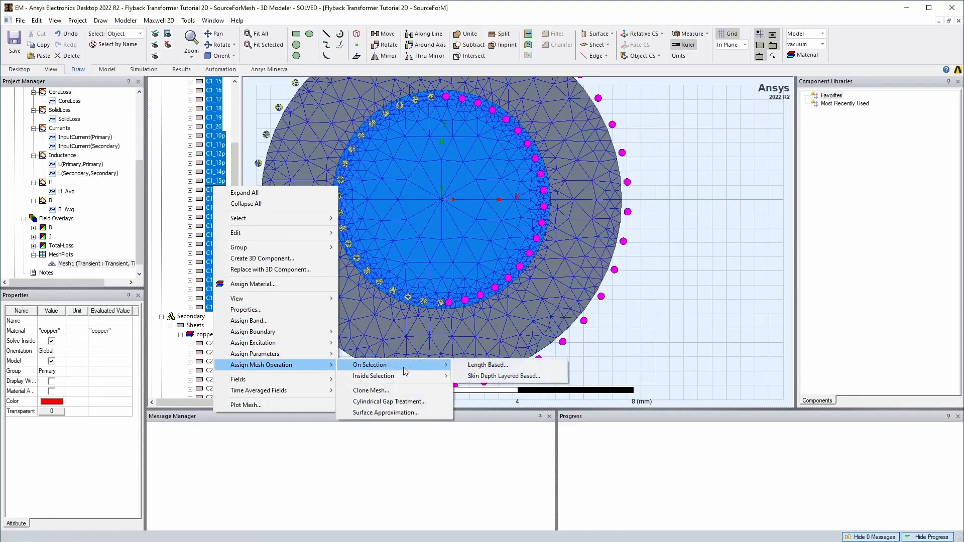
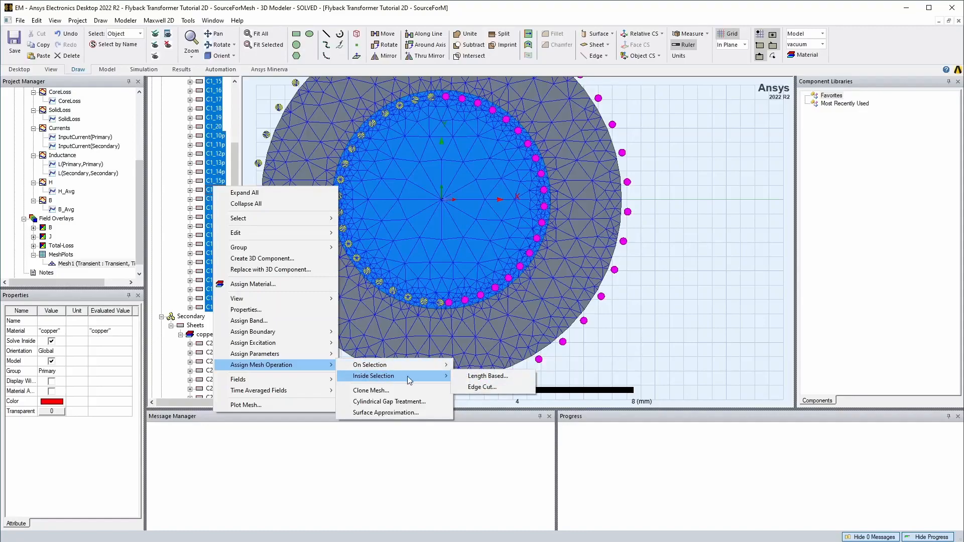
left_click(494, 378)
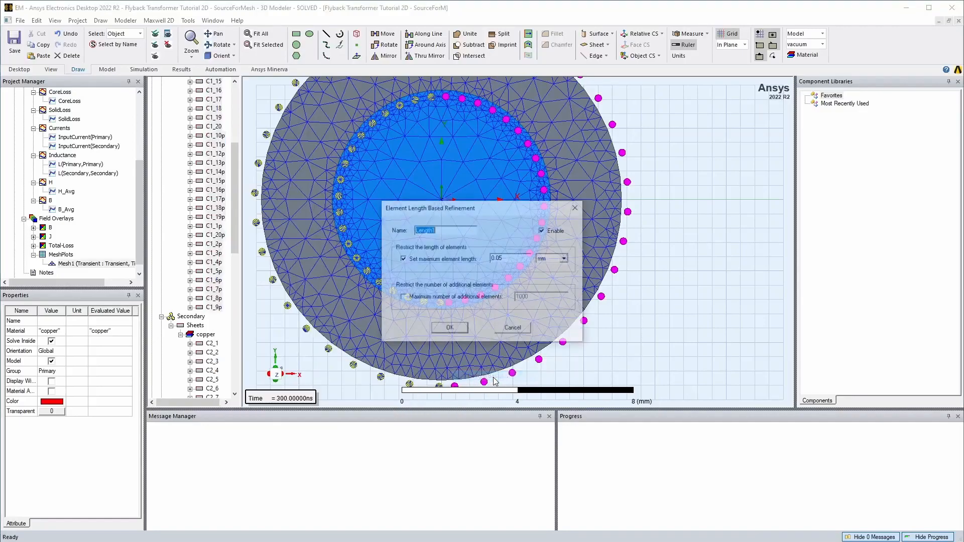
left_click(504, 257)
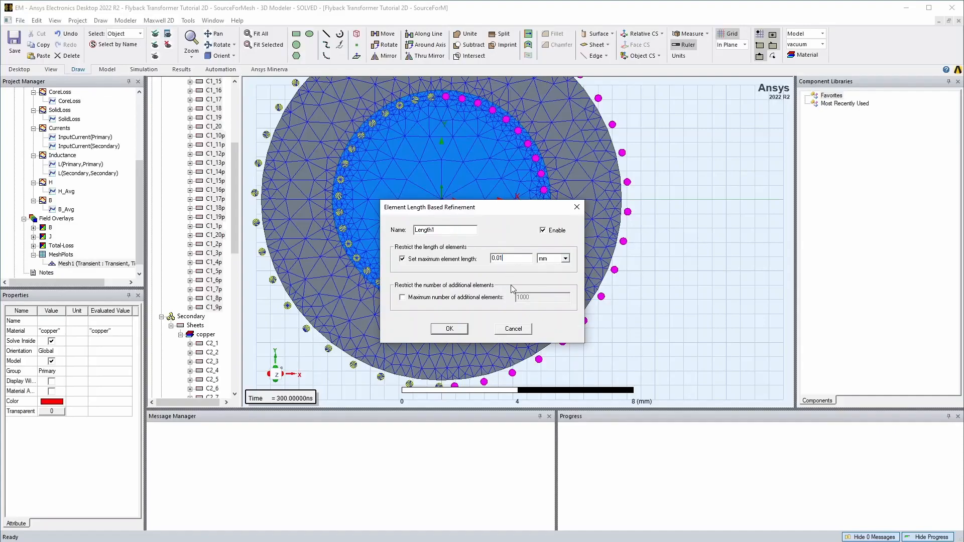
double_click(440, 232)
type("Pr")
key("Return")
- Assign a length-based mesh refinement named Secondary inside all secondary winding conductors, with a maximum element length of 0.01 mm
scroll(254, 279, "down", 1)
left_click(209, 343)
scroll(208, 343, "down", 13)
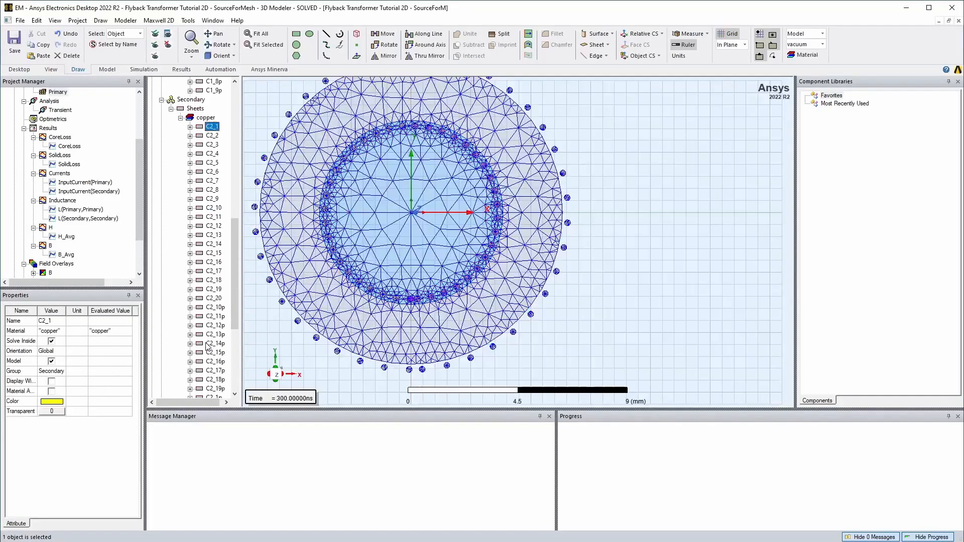
left_click(208, 343, "shift")
right_click(214, 289)
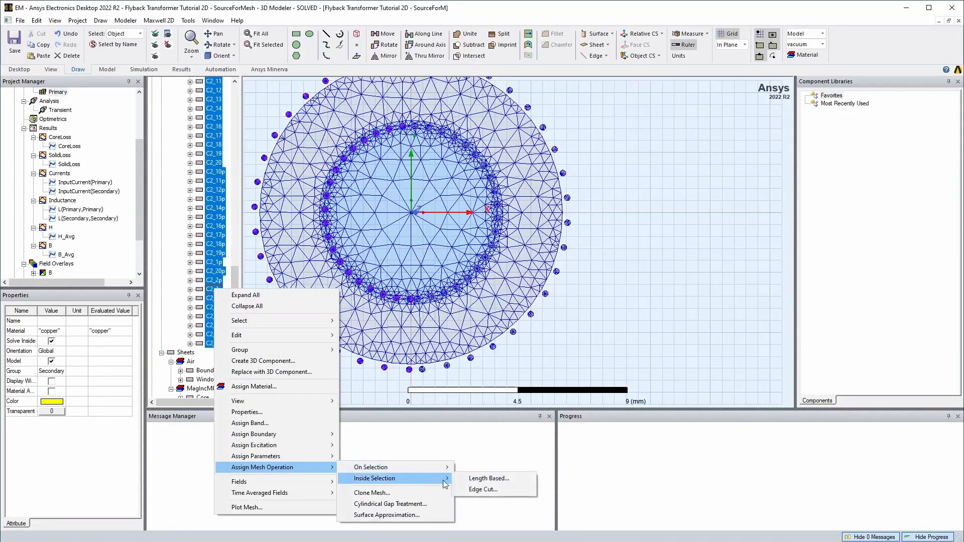
left_click(482, 478)
type("Seconda")
left_click(518, 259)
key("BackSpace")
type("1")
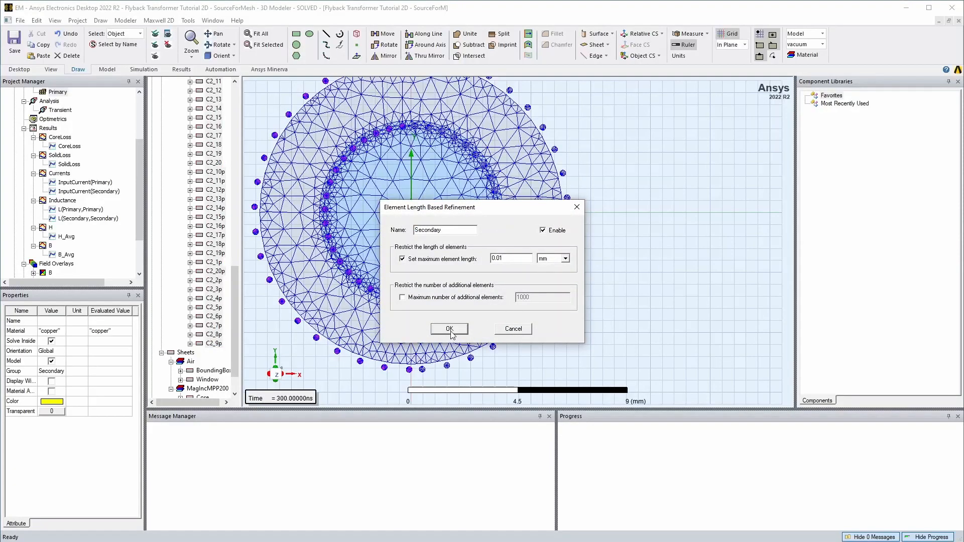
left_click(451, 332)
- Assign a length-based mesh refinement named Core inside the core, with a maximum element length of 0.1 mm, and save the project
scroll(206, 358, "down", 2)
left_click(205, 362)
right_click(205, 361)
mouse_move(271, 539)
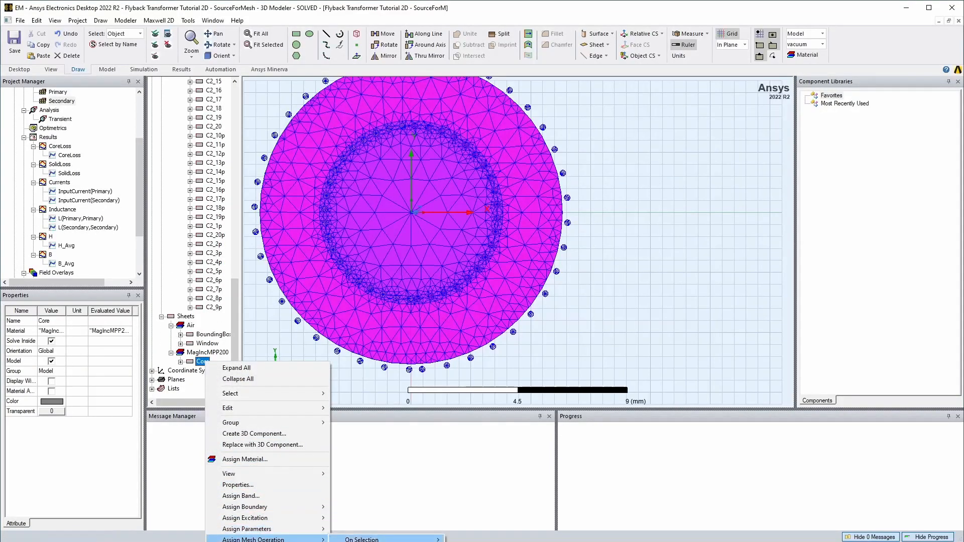
left_click(482, 541)
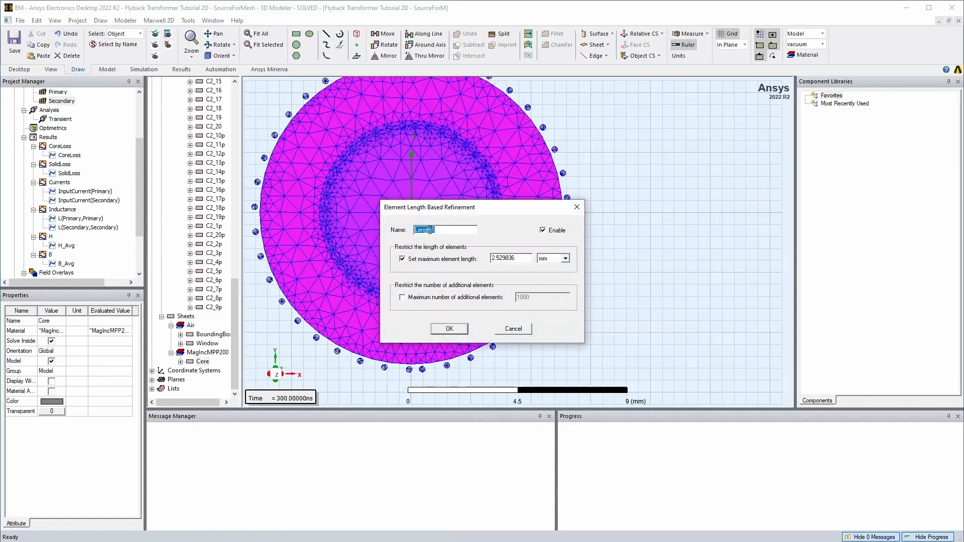
type("Core")
double_click(520, 258)
key("BackSpace")
left_click(449, 328)
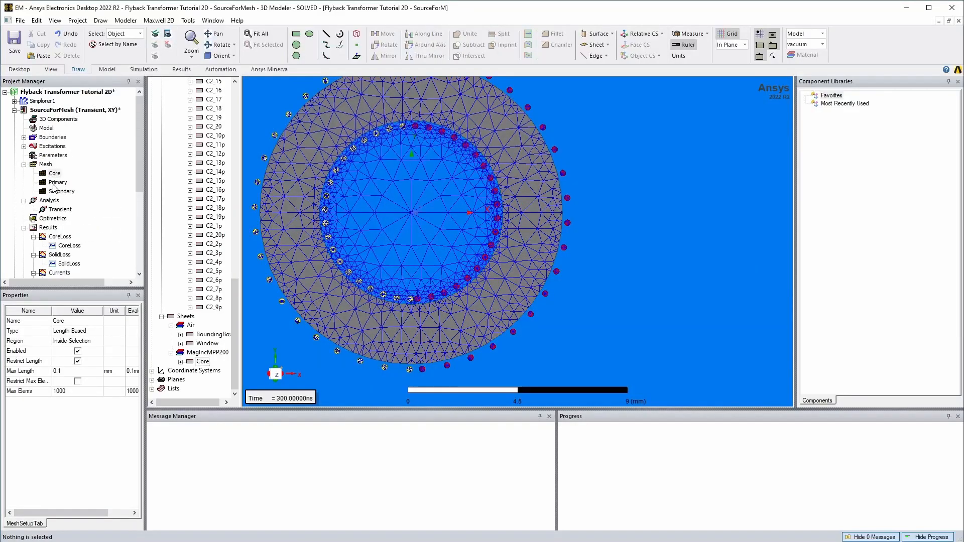
left_click(64, 119)
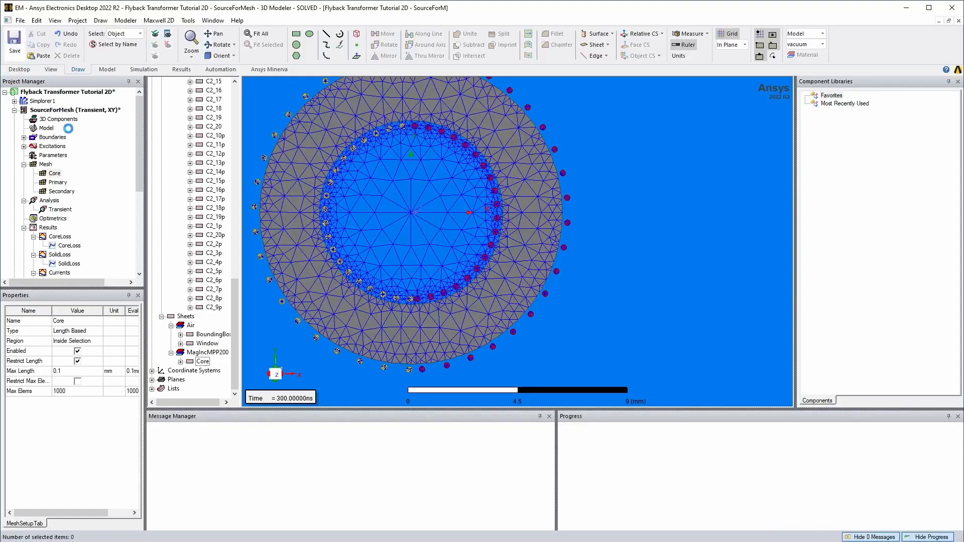
key("ctrl+s")
- Review the initial mesh settings, including the mesh method and the curved surface resolution, without changing them
left_click(185, 69)
left_click(148, 68)
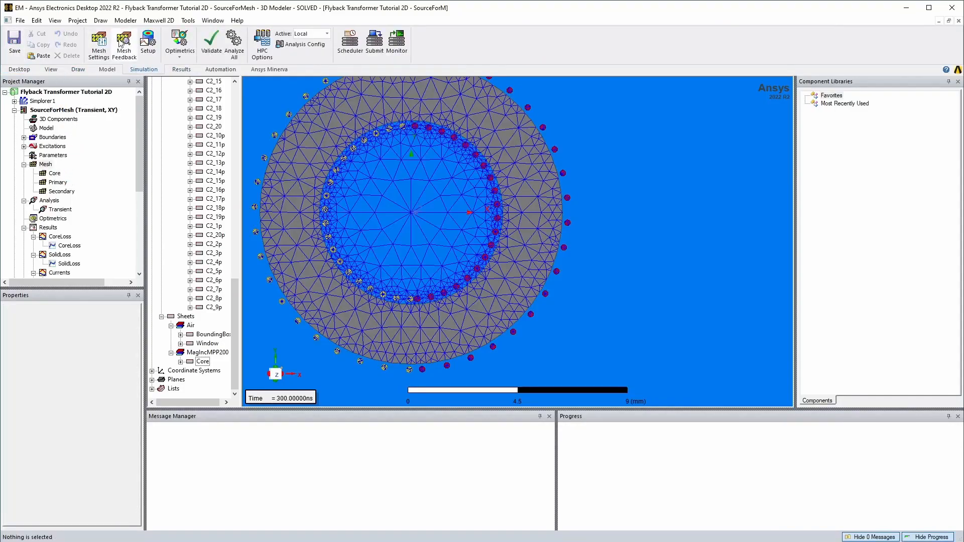
left_click(100, 44)
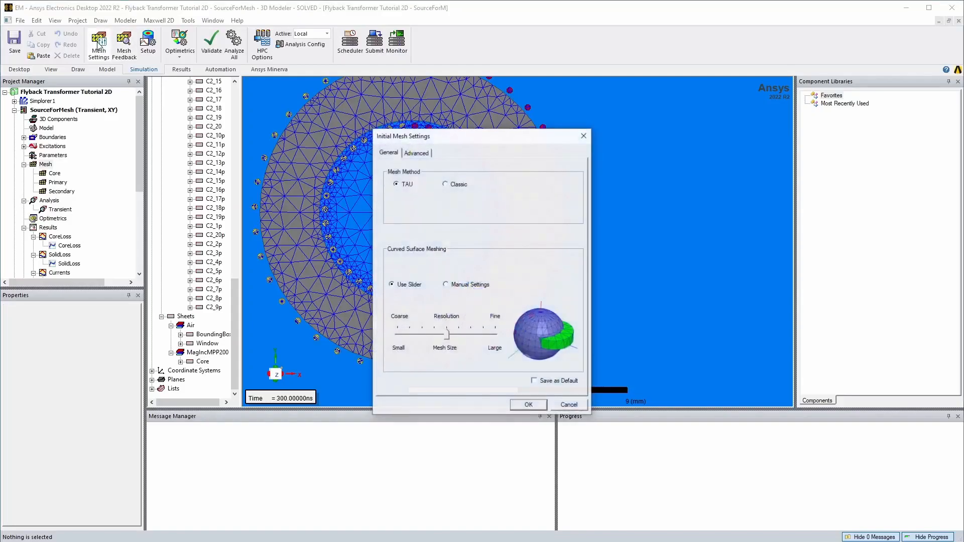
left_click_drag(474, 139, 394, 120)
mouse_move(367, 321)
left_mouse_down()
mouse_move(397, 321)
mouse_move(366, 321)
left_mouse_up()
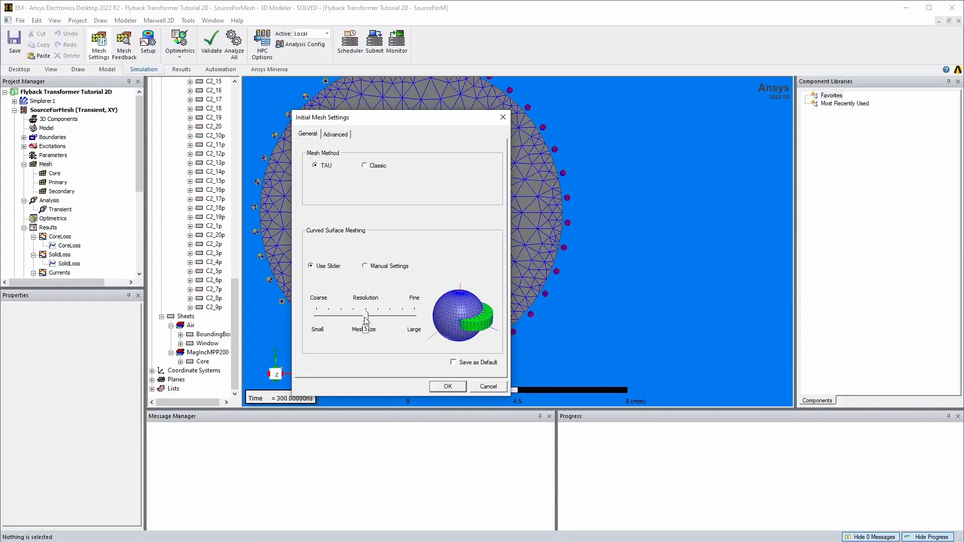
left_click(488, 386)
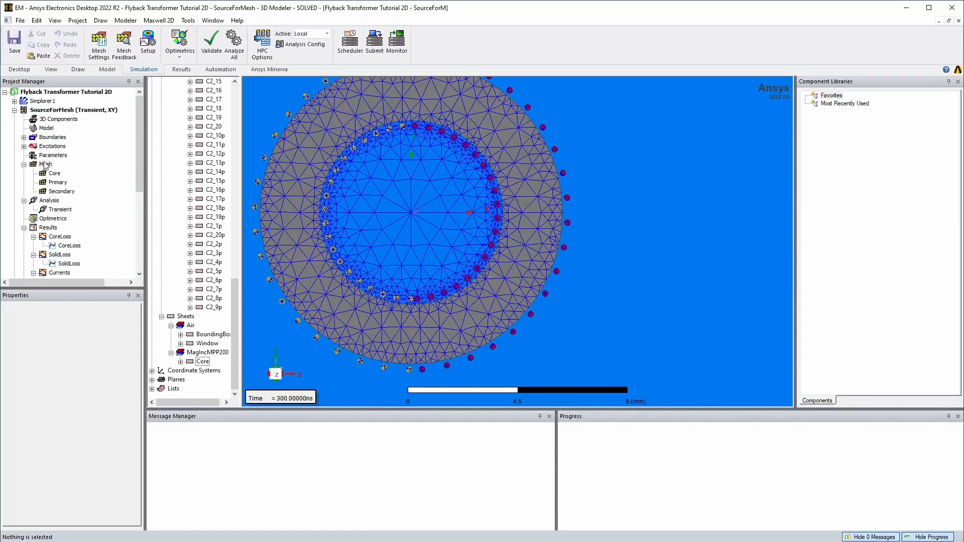
- Save the project and generate the mesh for the Transient setup
left_click(13, 43)
left_click_drag(141, 157, 144, 182)
right_click(39, 119)
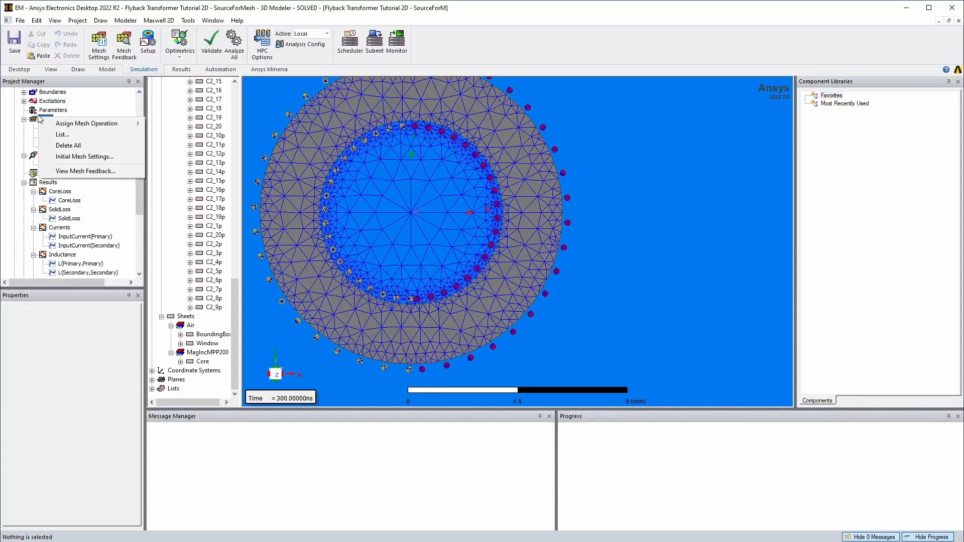
key("Escape")
right_click(53, 165)
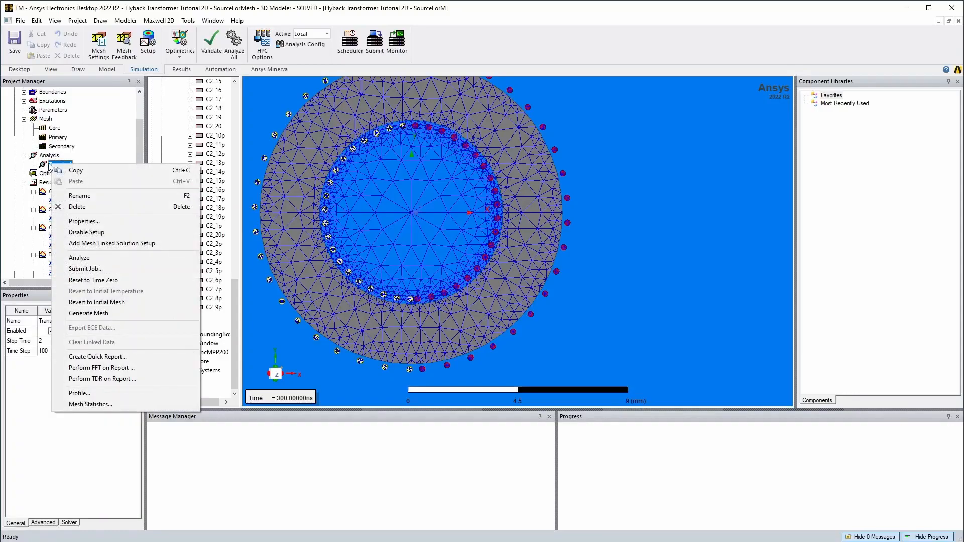
left_click(89, 313)
- Delete all existing mesh plots from the field overlays
left_click_drag(140, 200, 139, 258)
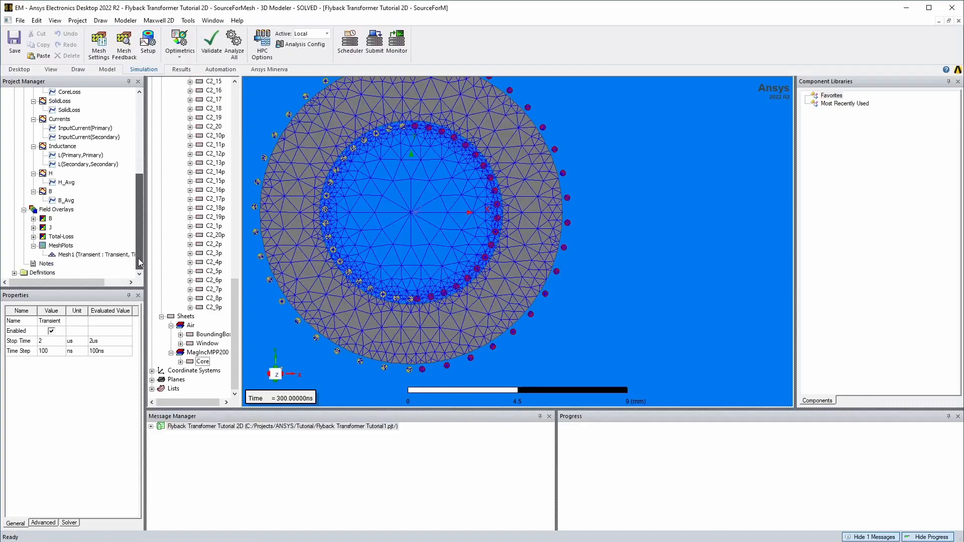
left_click(62, 246)
key("Delete")
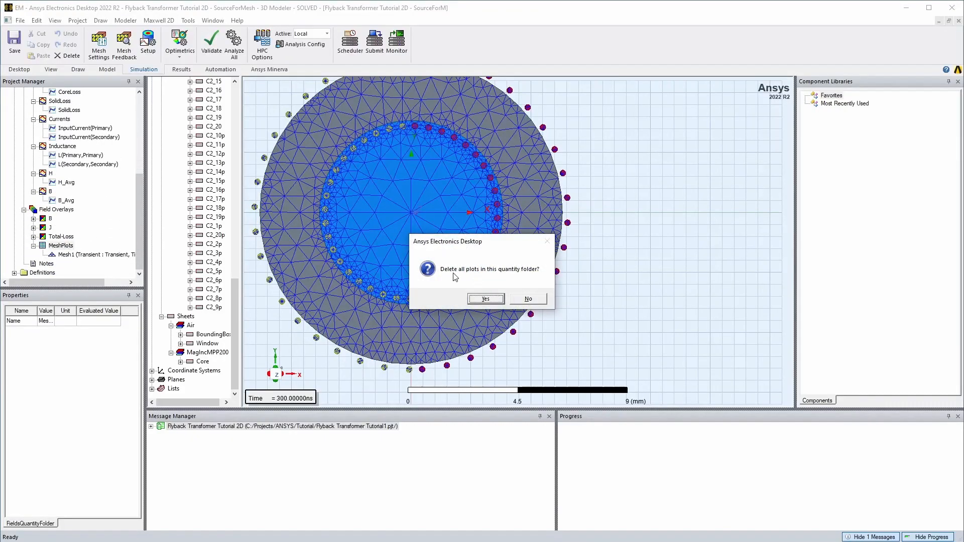
left_click(478, 301)
right_click(40, 236)
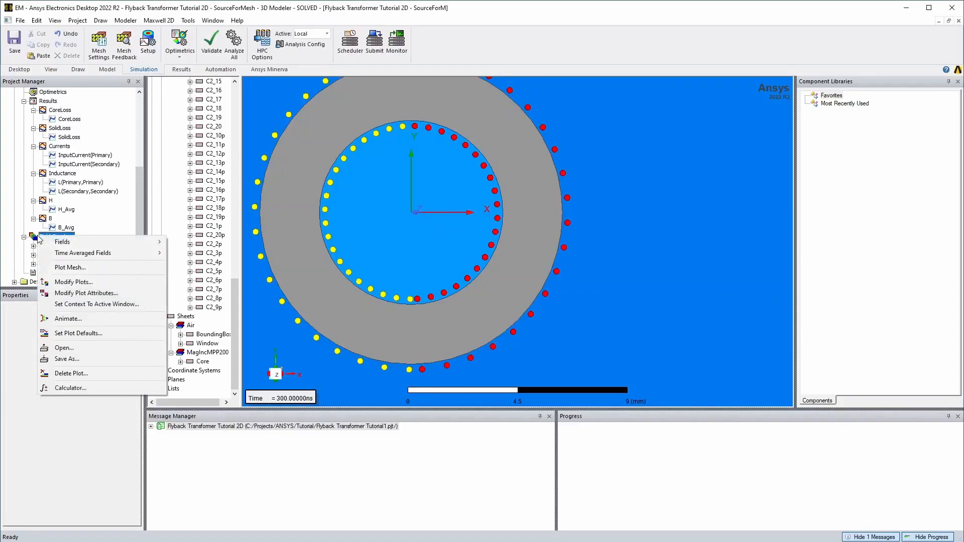
left_click(82, 271)
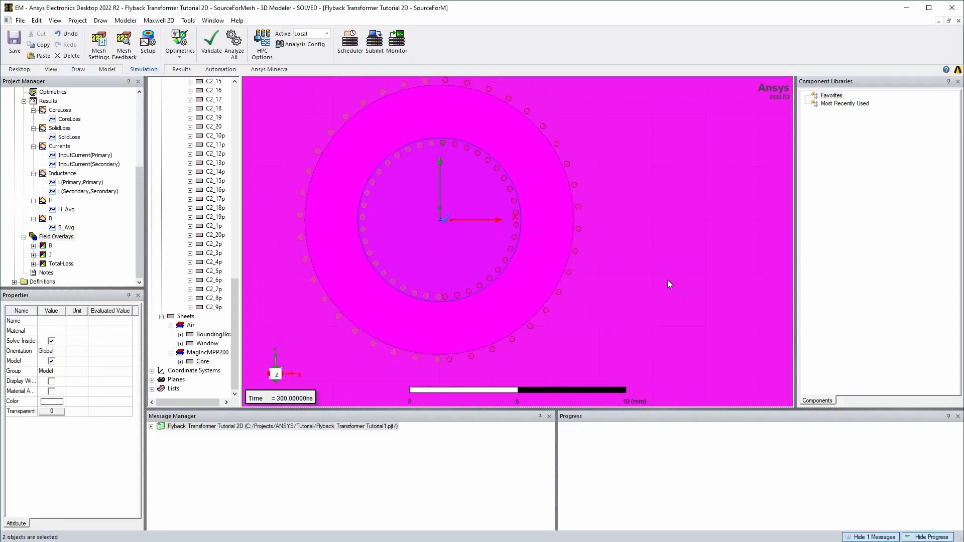
left_click(664, 367)
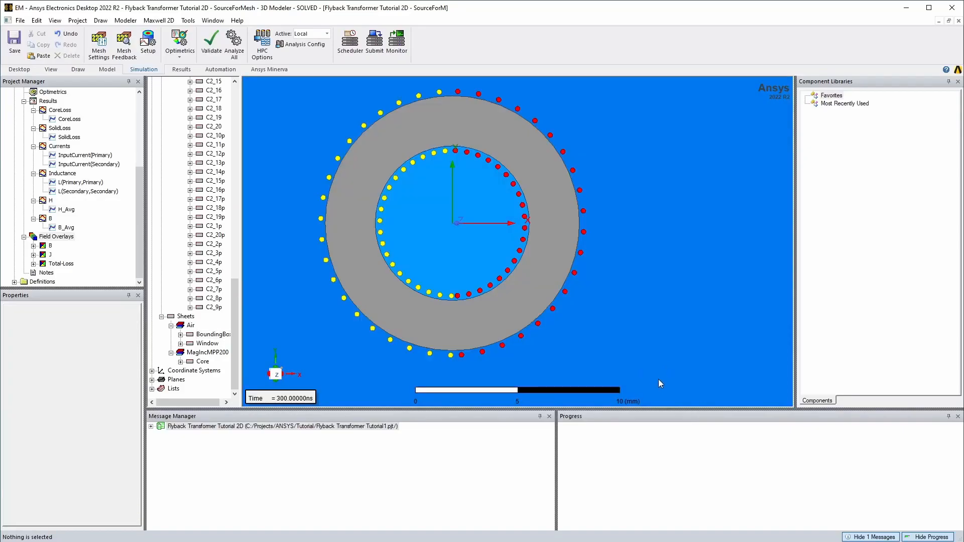
- Select the core, window and winding objects together and create the mesh plot Mesh1 on them
key("ctrl+a")
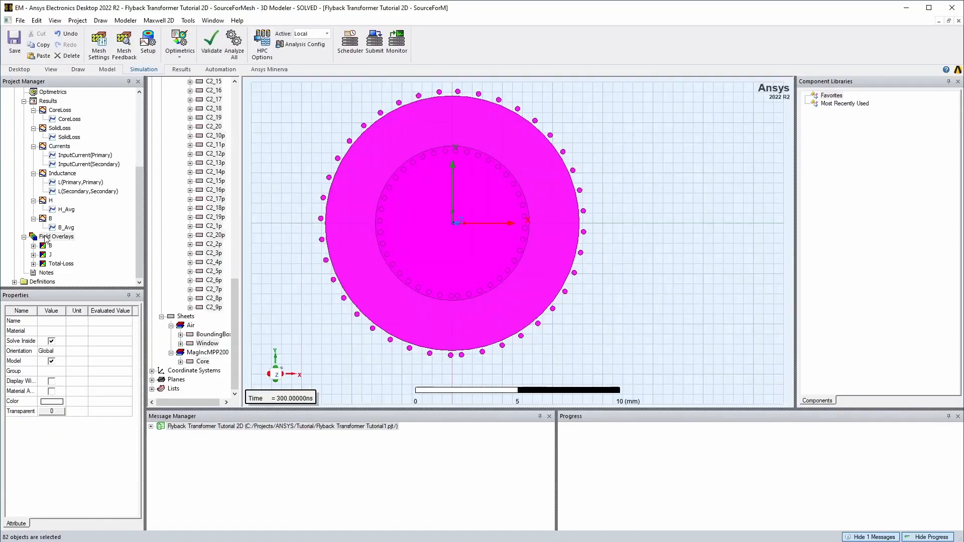
right_click(45, 238)
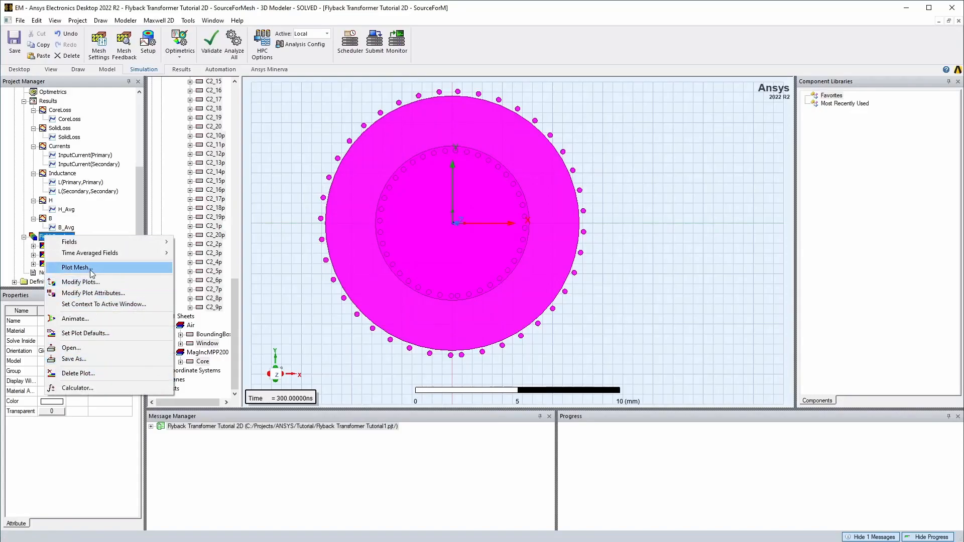
left_click(76, 267)
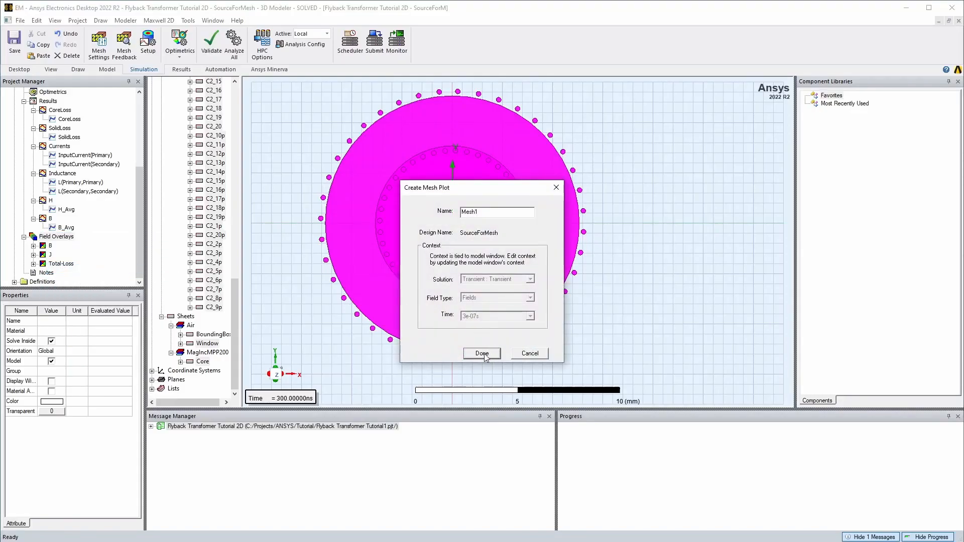
left_click(482, 354)
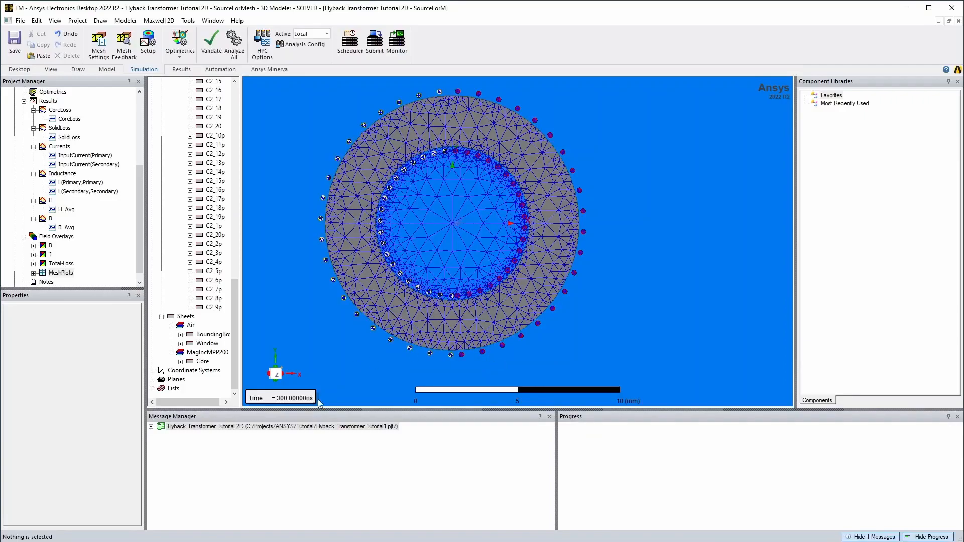
- Check the time choices of the Transient solution in the model view context, leaving the context as it is
double_click(298, 400)
left_click(534, 246)
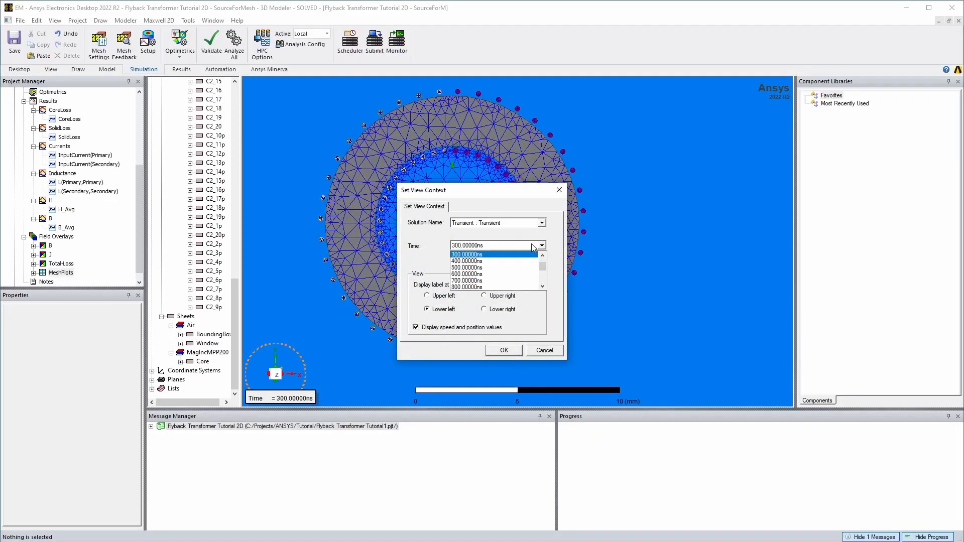
left_click(497, 254)
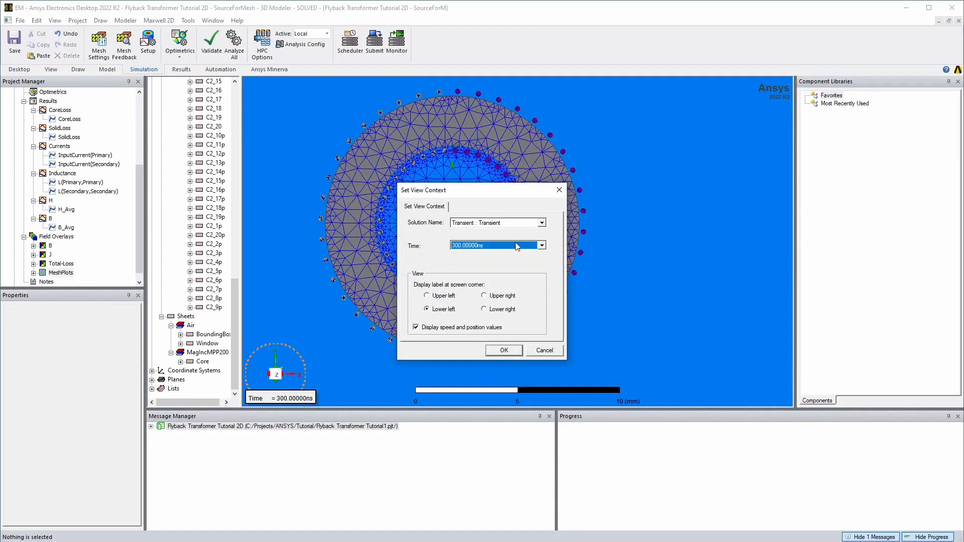
left_click(554, 350)
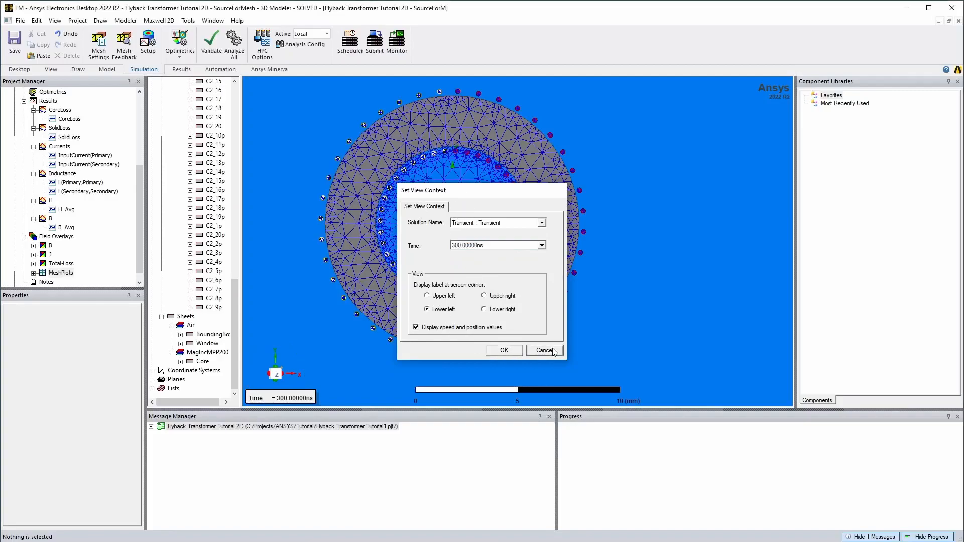
- Revert the Transient setup to its initial mesh, accepting the invalidated solutions, and generate its mesh again
left_click_drag(137, 201, 137, 125)
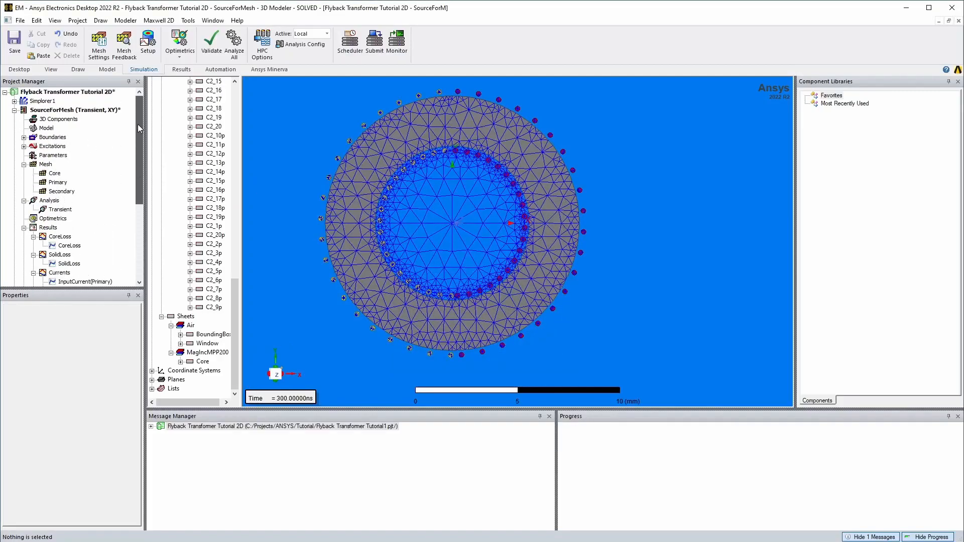
right_click(55, 211)
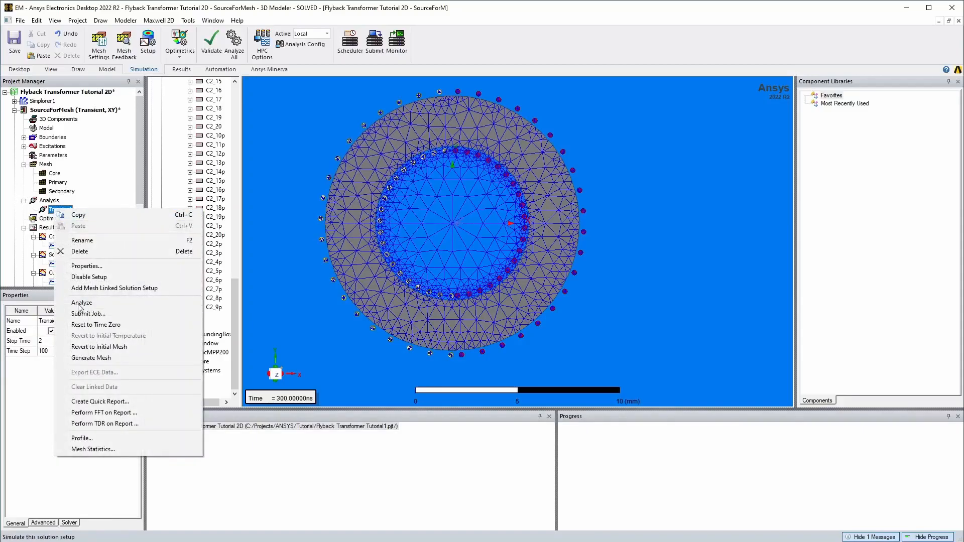
left_click(89, 350)
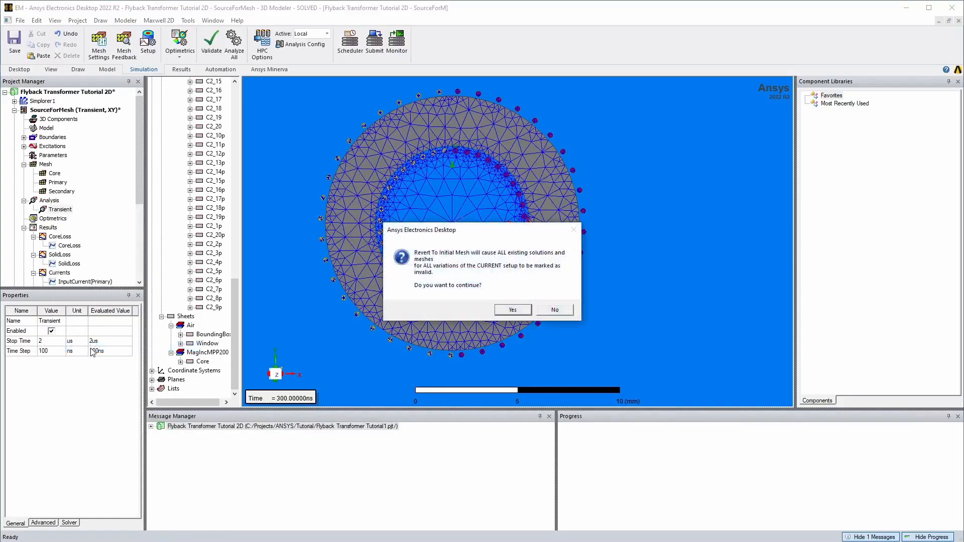
left_click(513, 310)
right_click(51, 209)
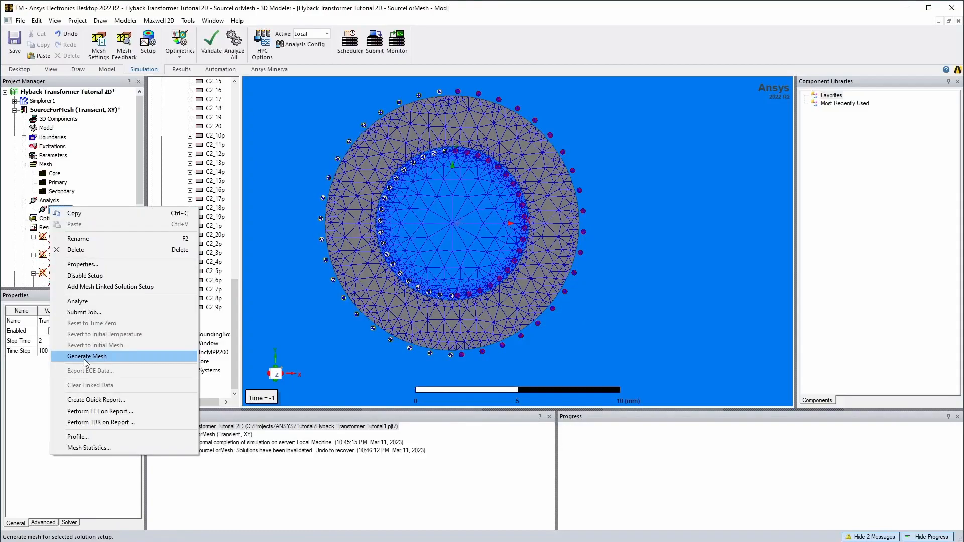
left_click(83, 360)
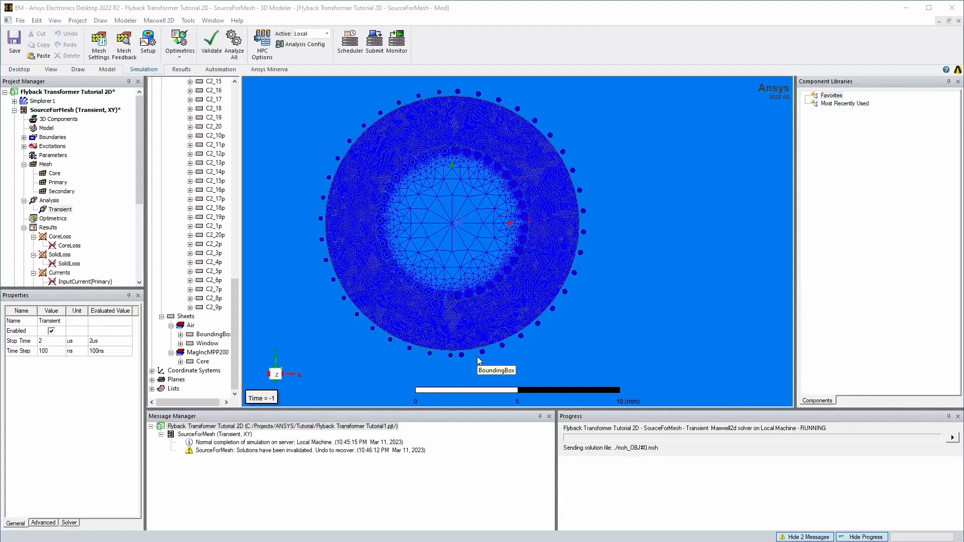
- Examine the regenerated mesh closely on an outer winding conductor and across the core and window
scroll(476, 356, "up", 1)
scroll(485, 351, "up", 10)
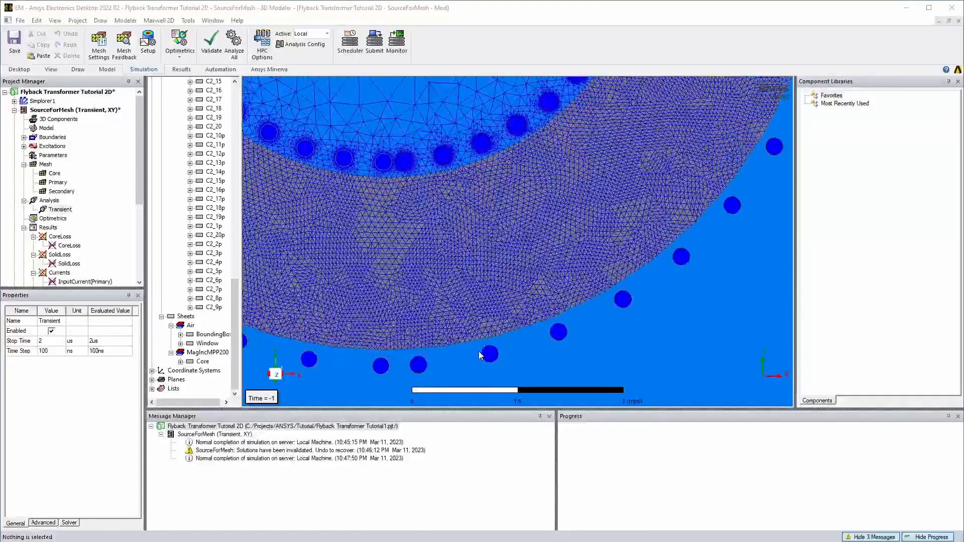
scroll(494, 361, "up", 10)
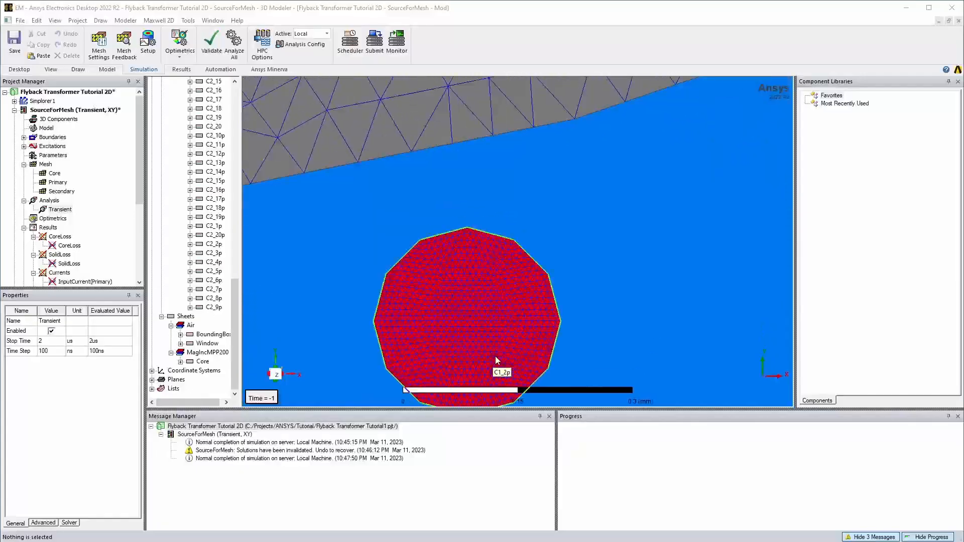
scroll(496, 359, "down", 15)
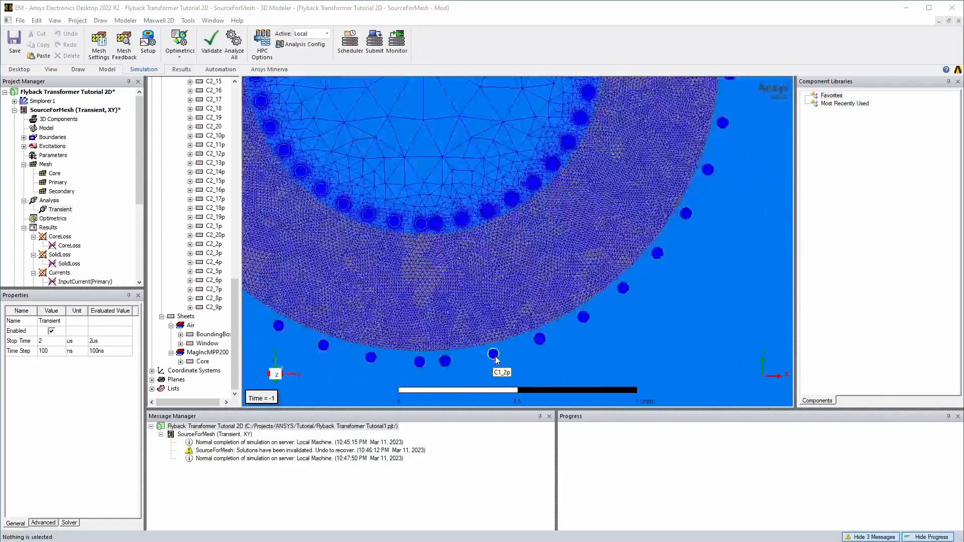
scroll(495, 360, "down", 5)
scroll(489, 338, "up", 6)
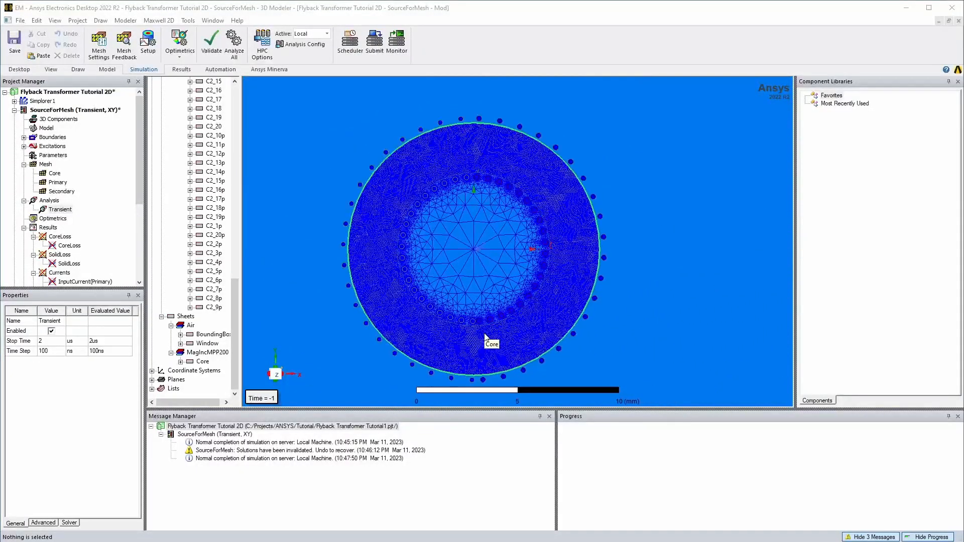
mouse_move(141, 171)
left_mouse_down()
mouse_move(141, 195)
mouse_move(140, 172)
left_mouse_up()
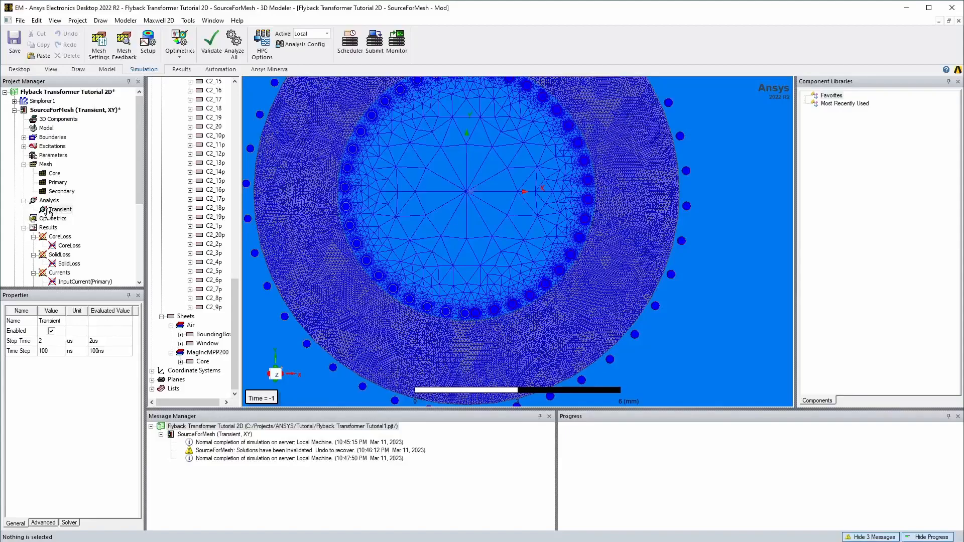
right_click(59, 211)
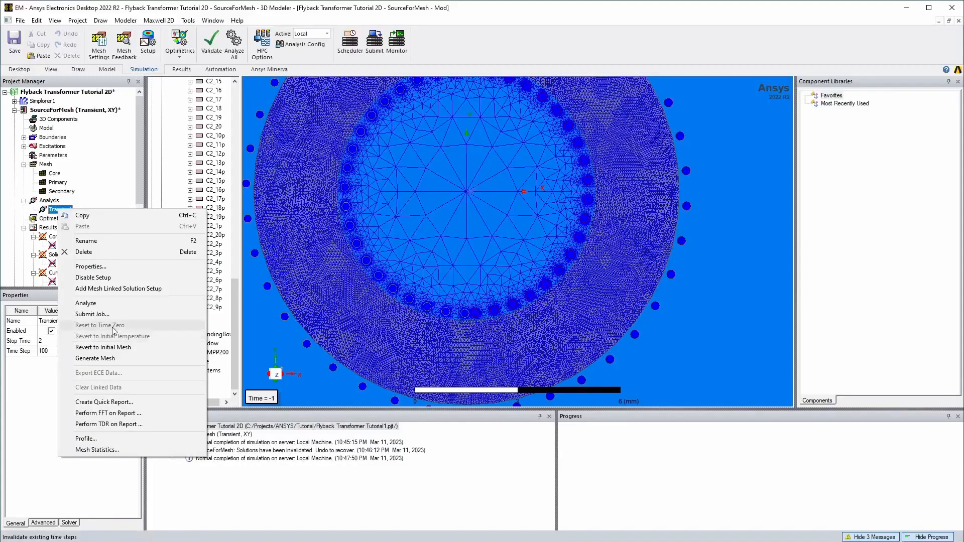
left_click_drag(140, 174, 139, 197)
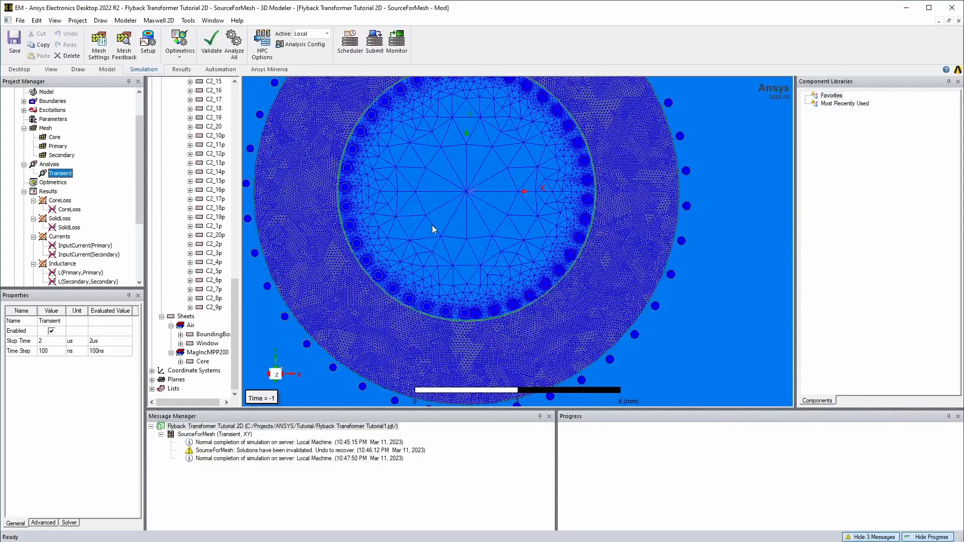
left_click_drag(142, 186, 136, 237)
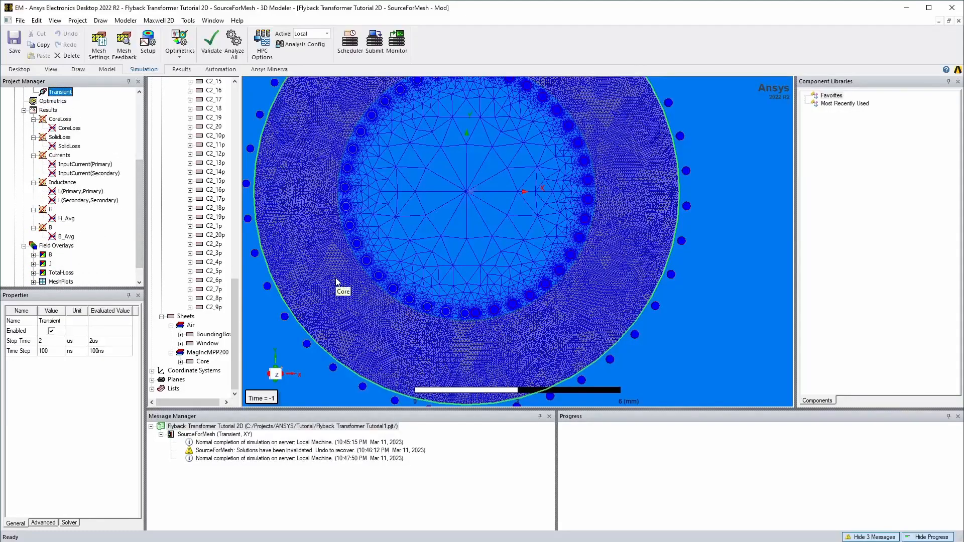
left_click_drag(140, 255, 141, 268)
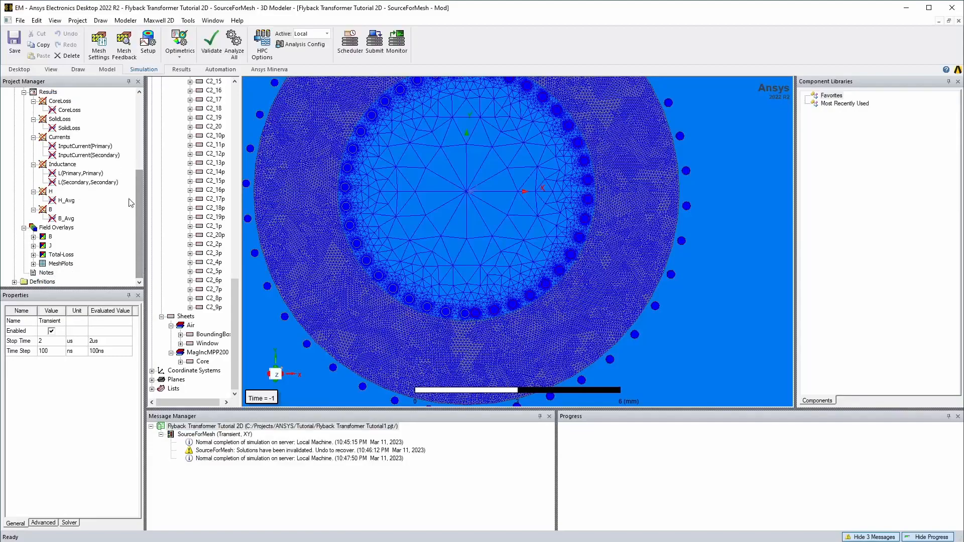
left_click_drag(142, 206, 143, 118)
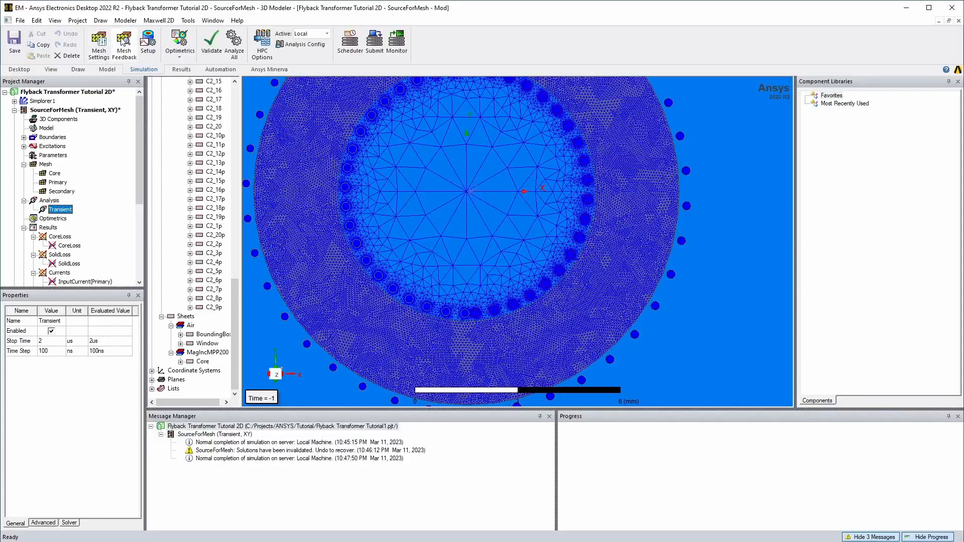
left_click(99, 43)
left_click_drag(449, 334, 482, 336)
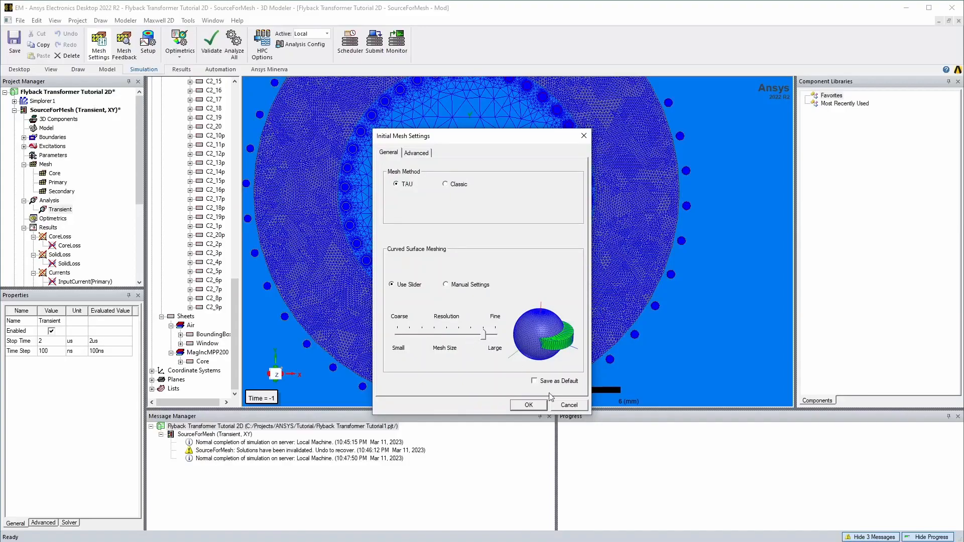
left_click(567, 405)
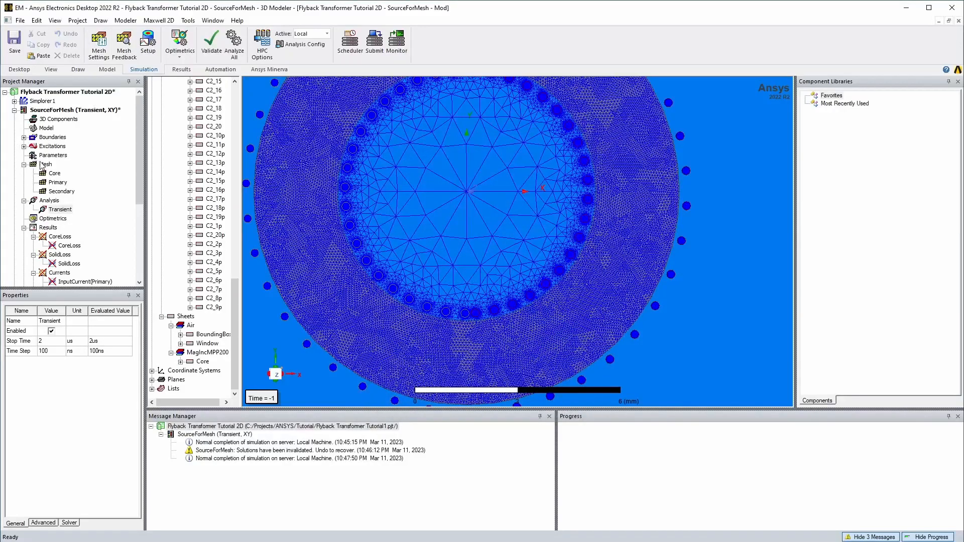
- Review the length-based refinement settings of the Core, Primary and Secondary mesh operations
left_click(46, 164)
left_click(53, 182)
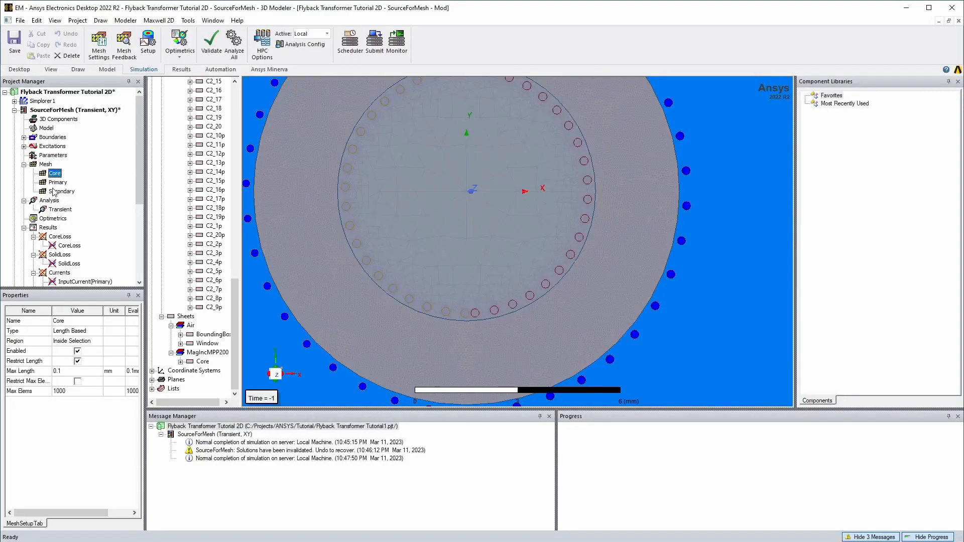
left_click(59, 192)
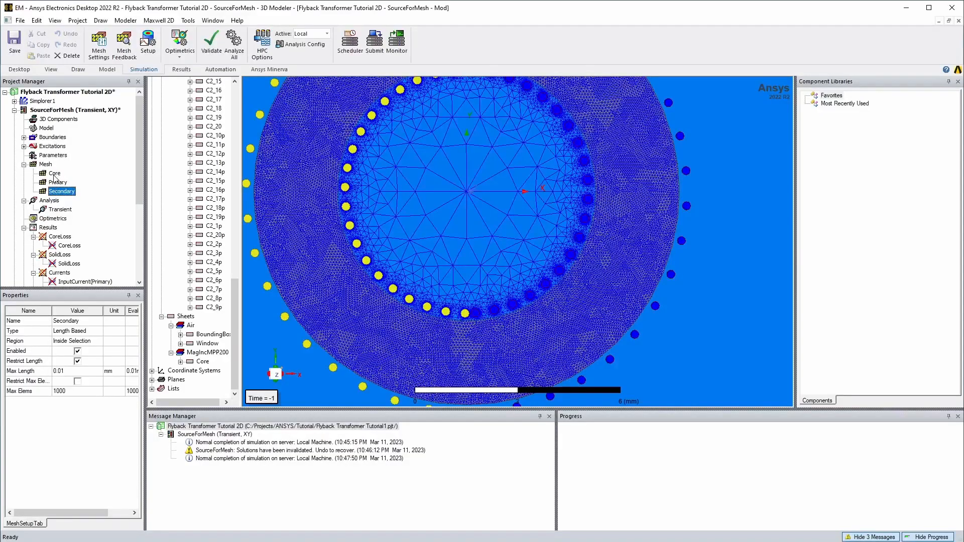
left_click(55, 174)
left_click(46, 165)
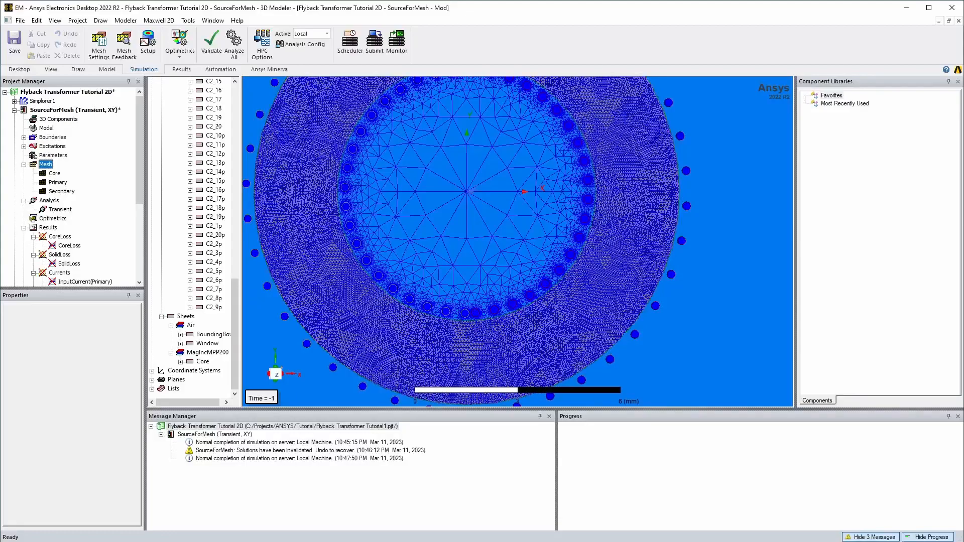
- Review the solution profile of the solved Transient setup for its elapsed time and memory use, and close it
right_click(61, 210)
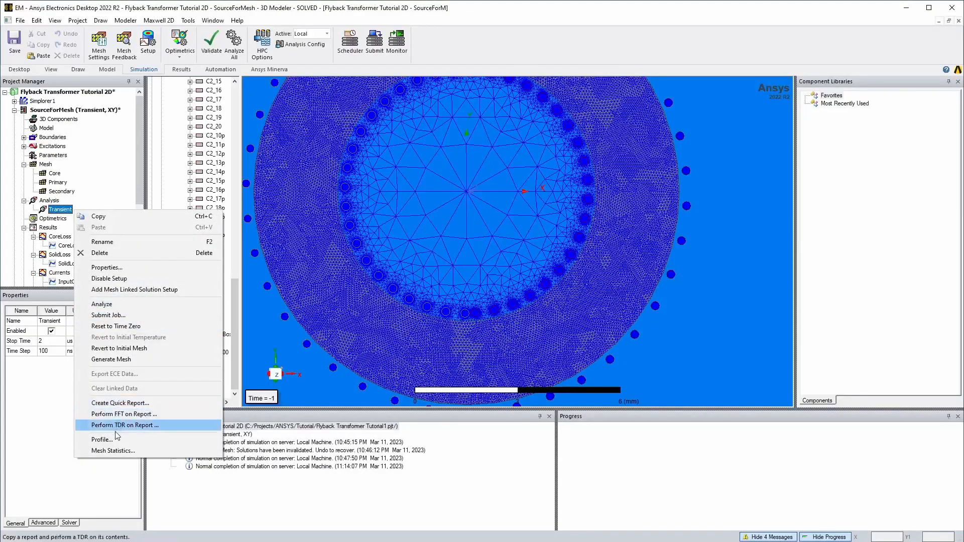
left_click(89, 440)
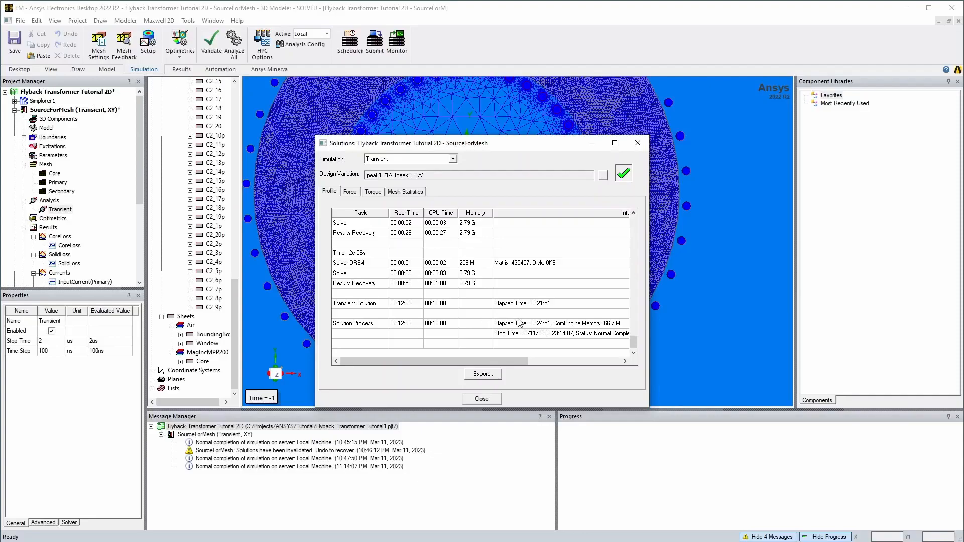
left_click(489, 399)
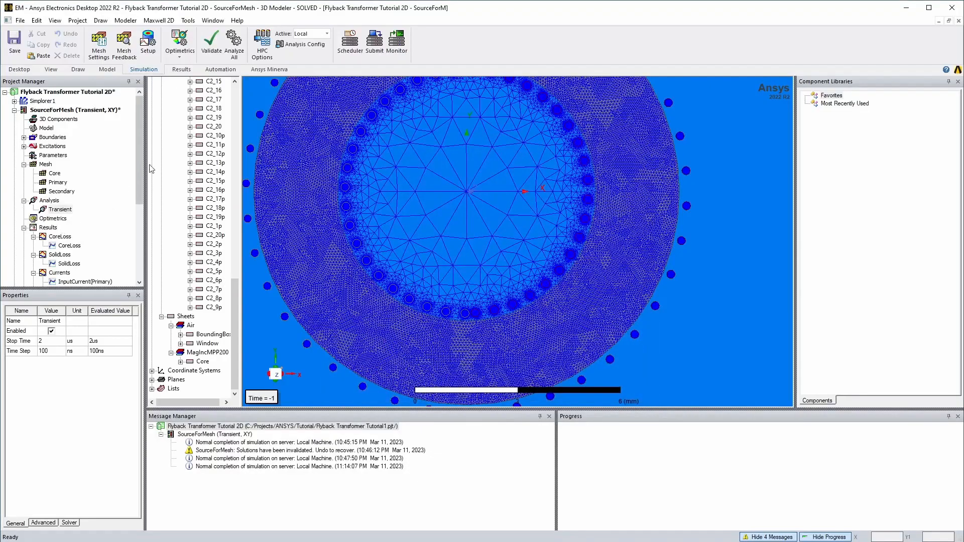
- Open the CoreLoss report plot, leave its definition as it is, and update the report
scroll(61, 167, "down", 3)
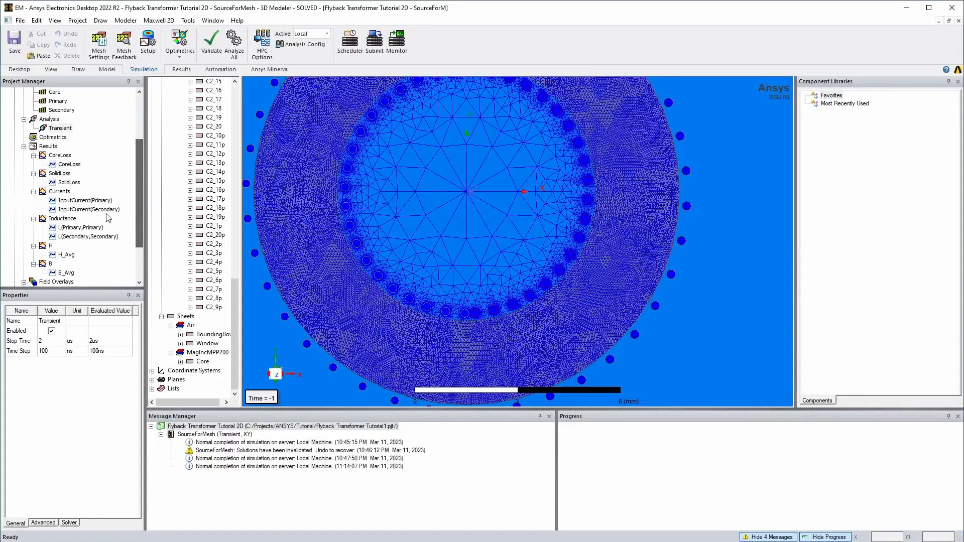
double_click(59, 164)
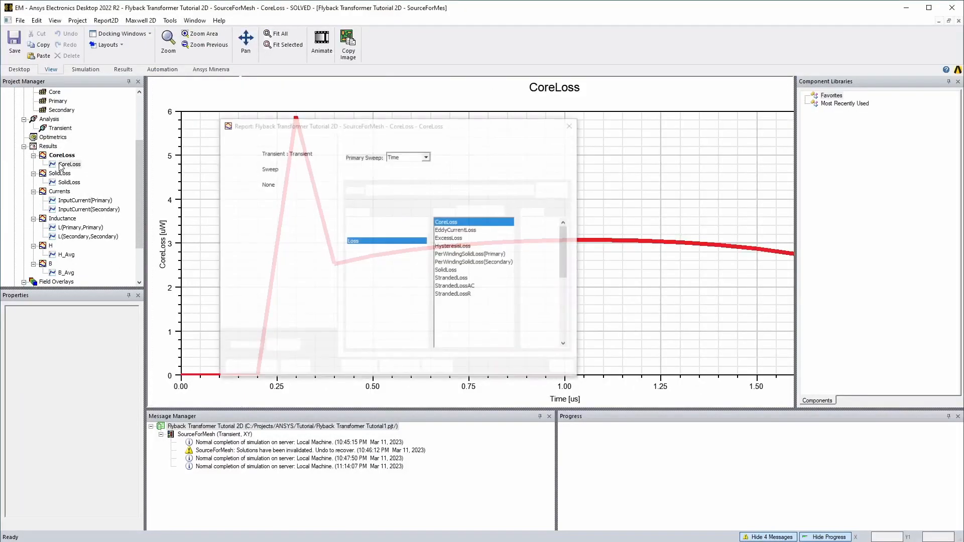
right_click(59, 163)
left_click(567, 123)
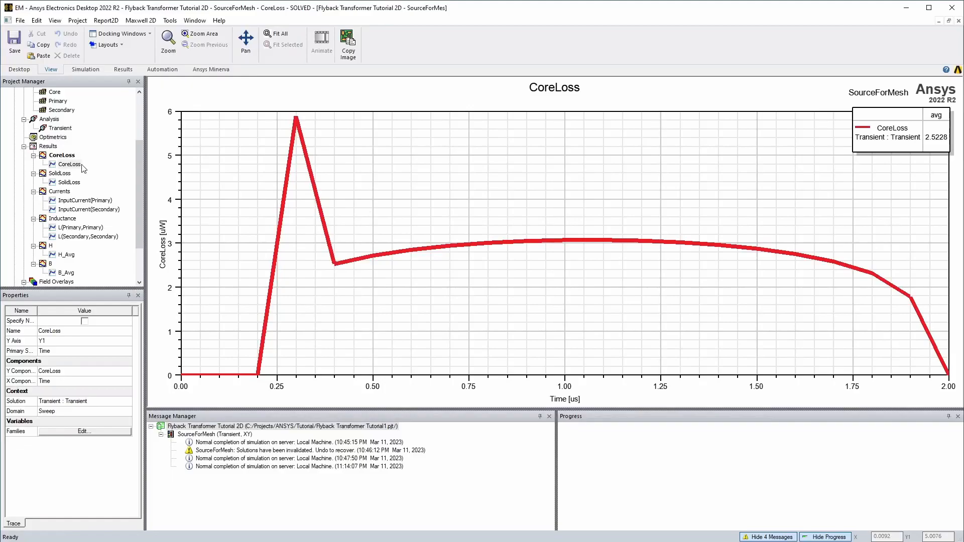
right_click(69, 167)
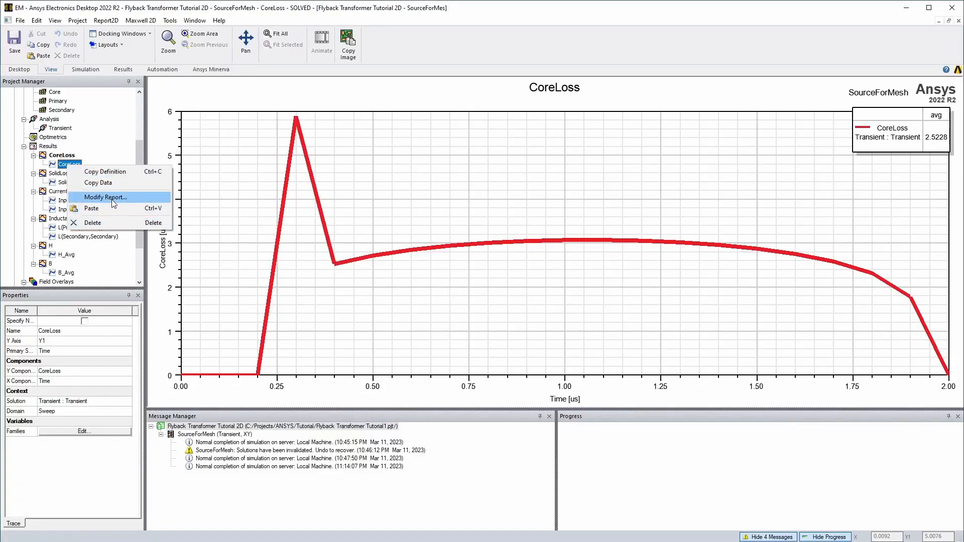
right_click(62, 155)
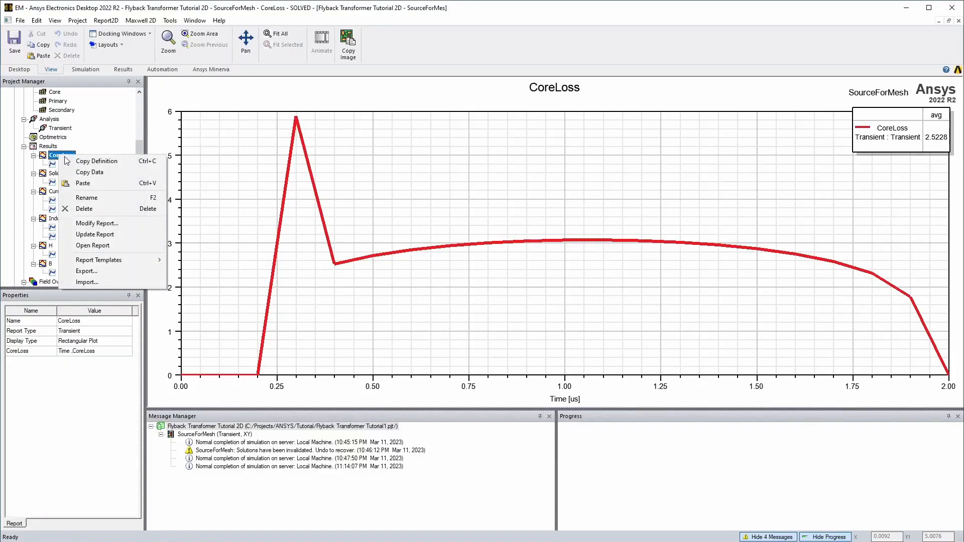
left_click(111, 237)
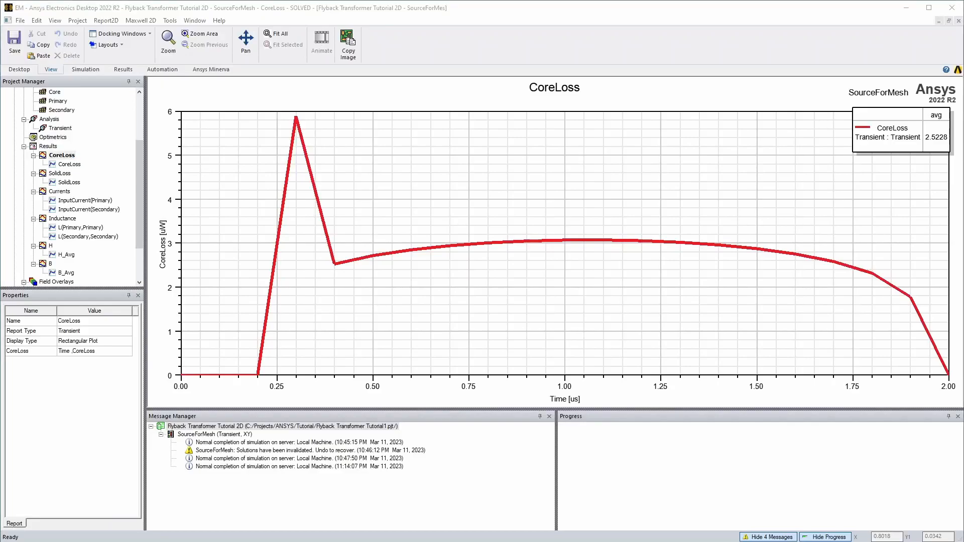
- Switch to paint.net and compare the saved CoreLoss plot's average with the one in the current report
mouse_move(607, 541)
left_mouse_down()
mouse_move(605, 152)
mouse_move(602, 164)
left_mouse_up()
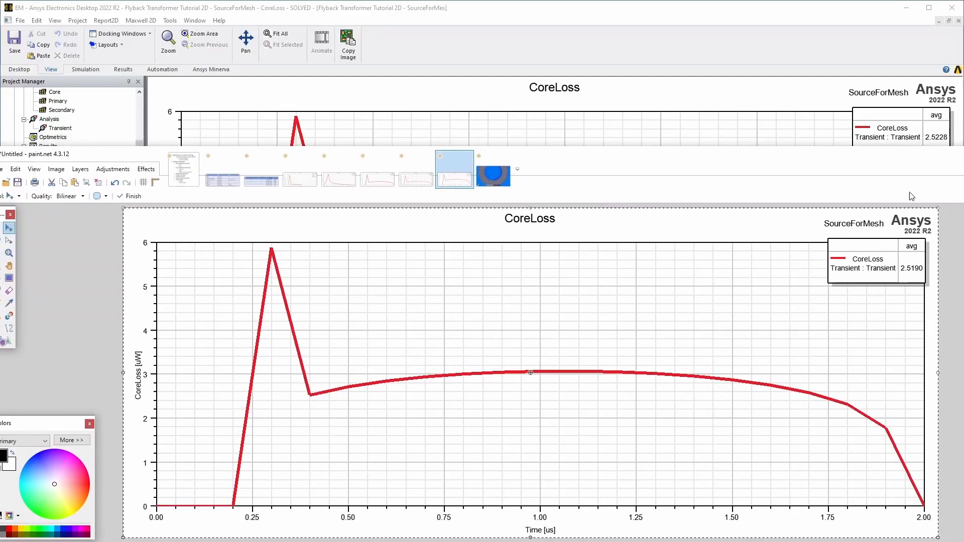
left_click_drag(907, 163, 897, 172)
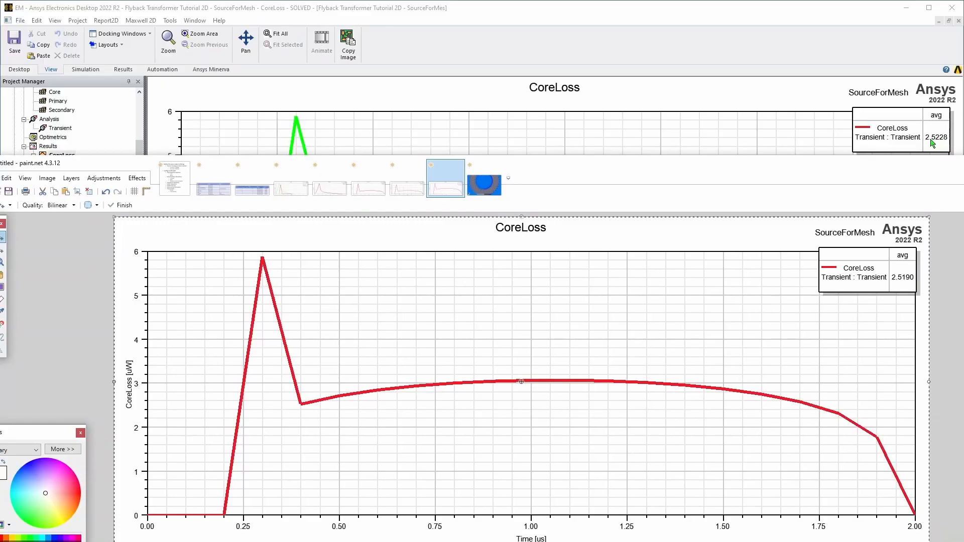
left_click_drag(783, 169, 811, 248)
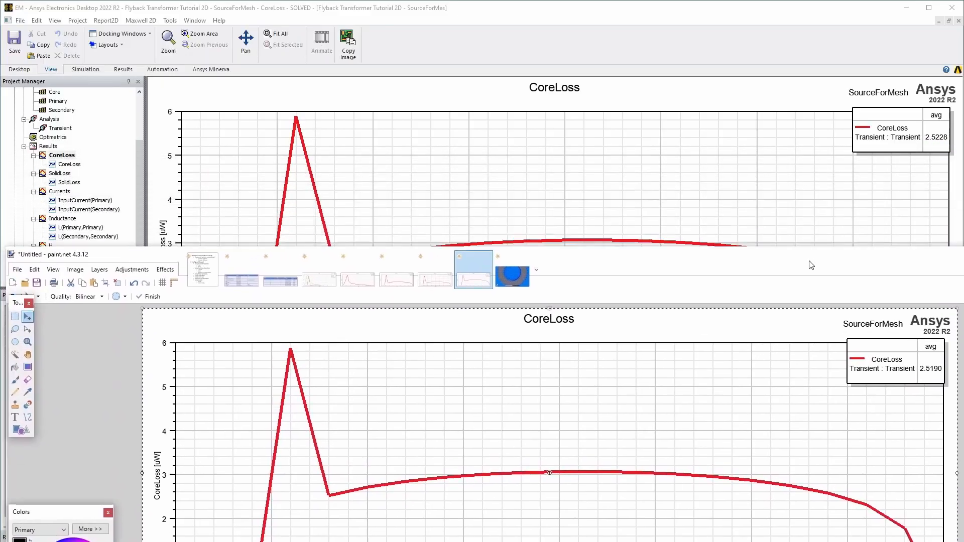
- Switch back to Ansys Electronics Desktop and create a transient data table report of the CoreLoss quantity over the Time sweep
left_click(69, 164)
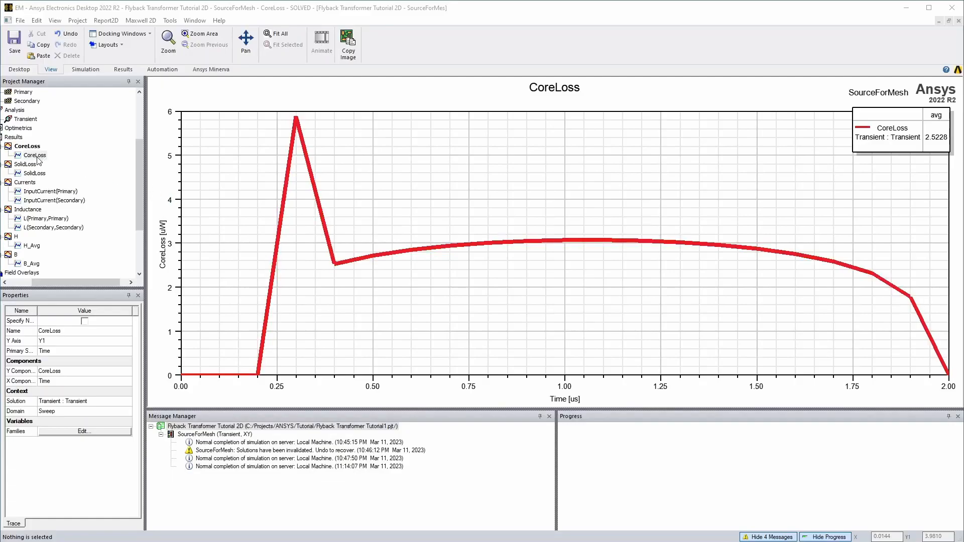
left_click_drag(71, 279, 33, 276)
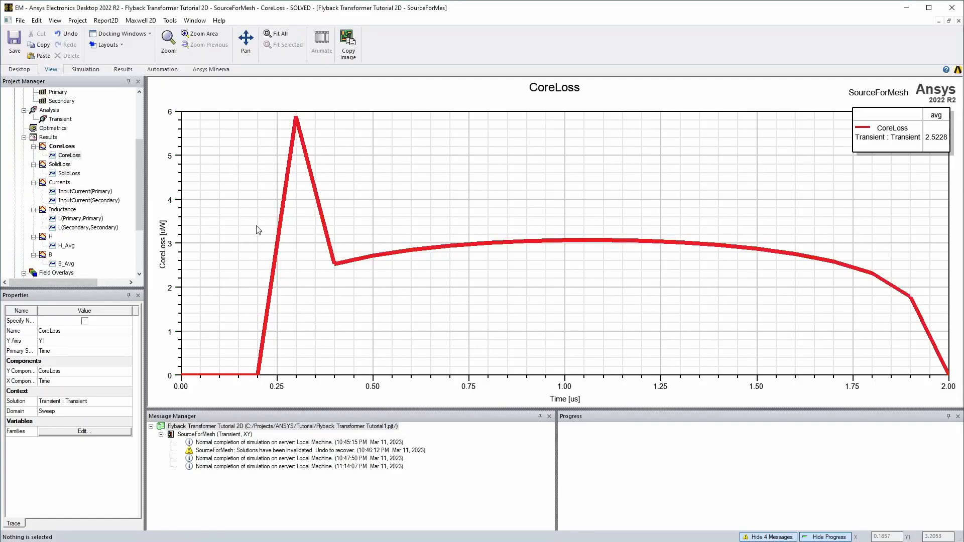
right_click(50, 139)
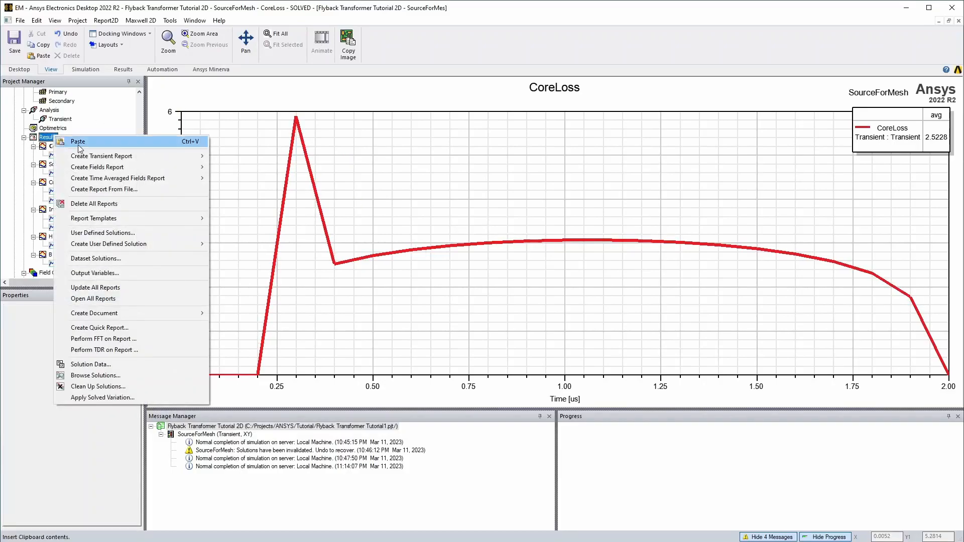
mouse_move(106, 169)
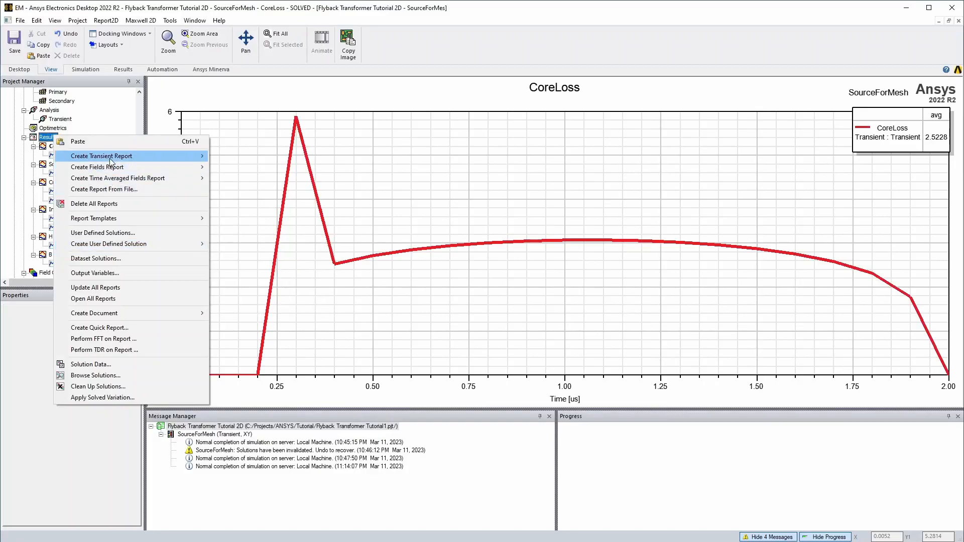
left_click(301, 177)
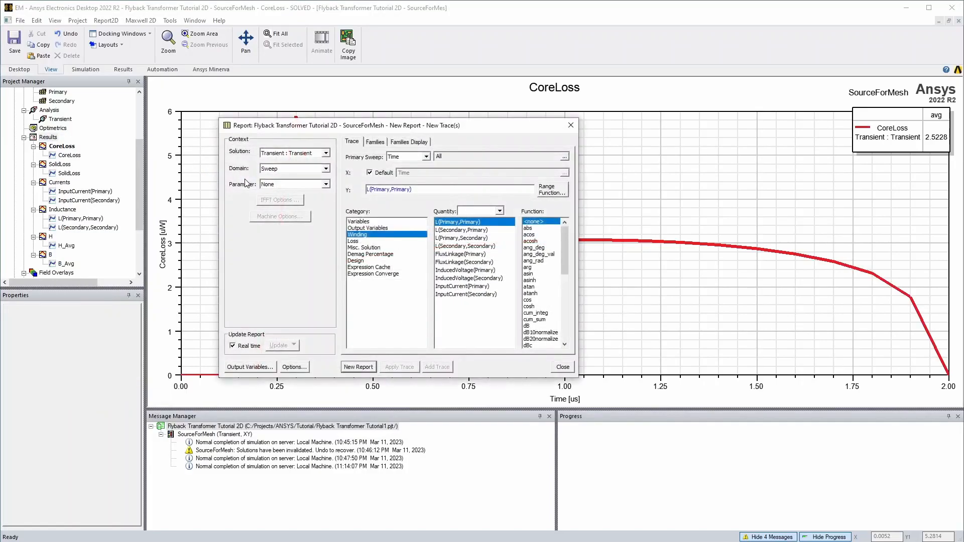
left_click(369, 242)
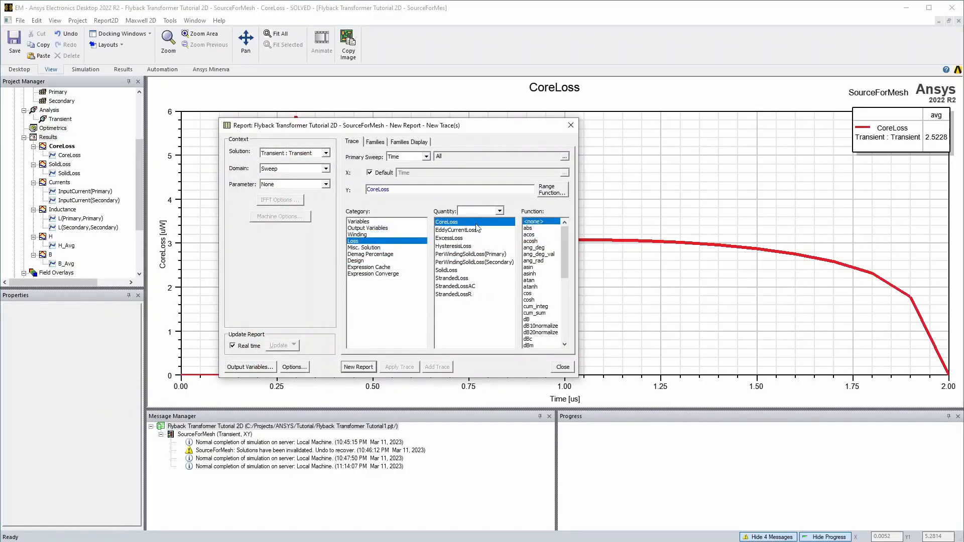
left_click(358, 367)
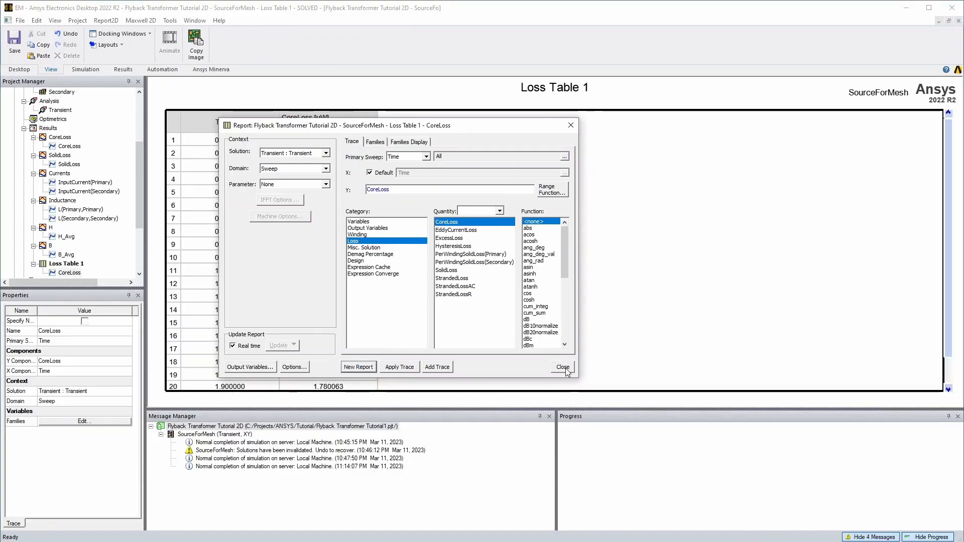
left_click(563, 368)
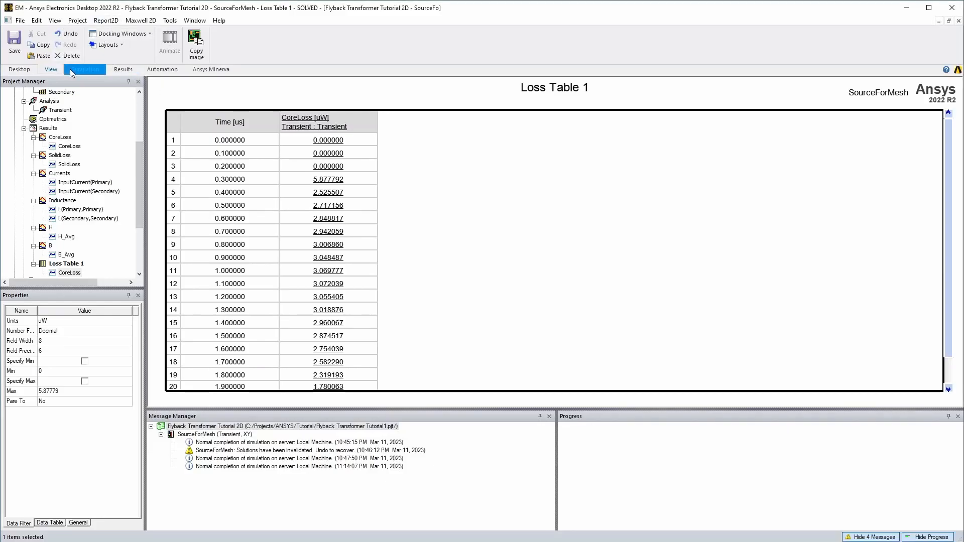
- Check which datasets are defined in the project, and close the list without changing anything
left_click(76, 21)
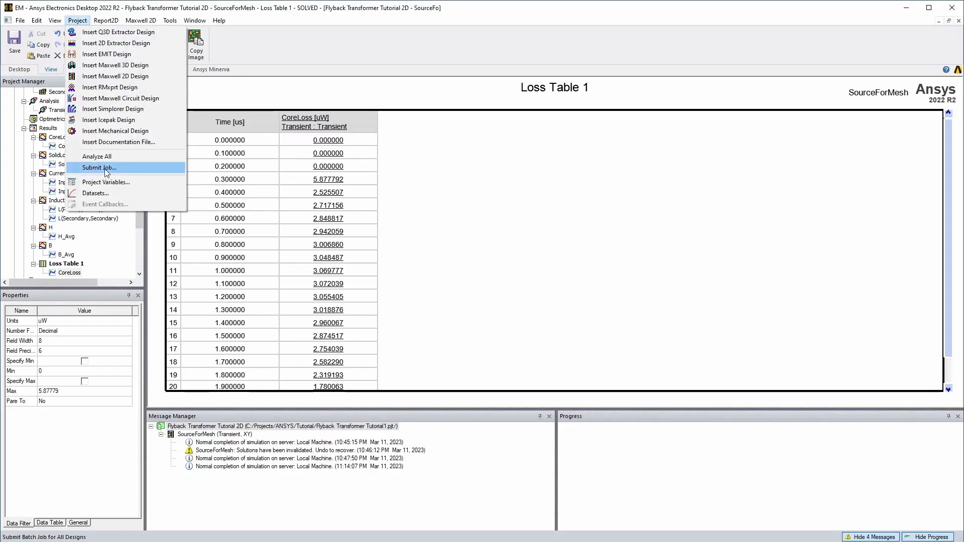
left_click(96, 193)
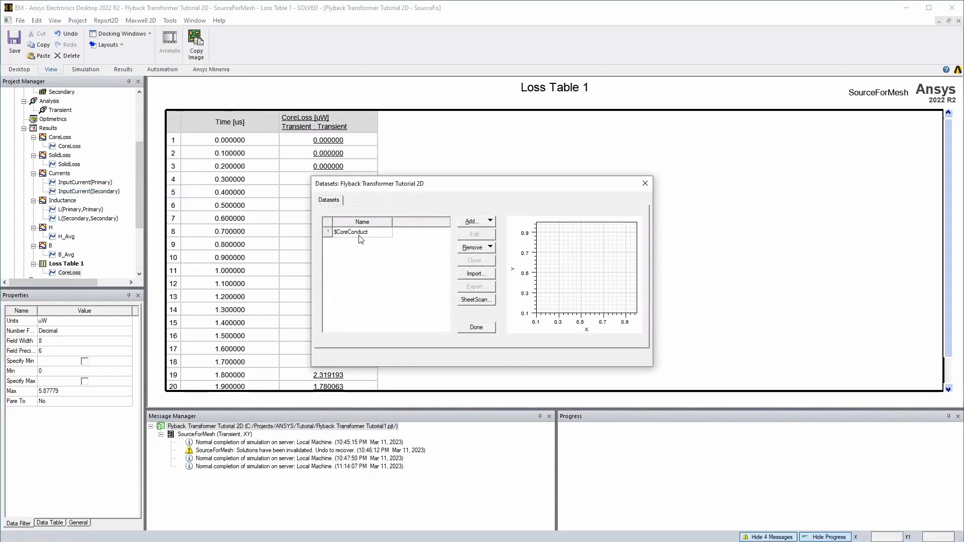
left_click_drag(407, 183, 270, 138)
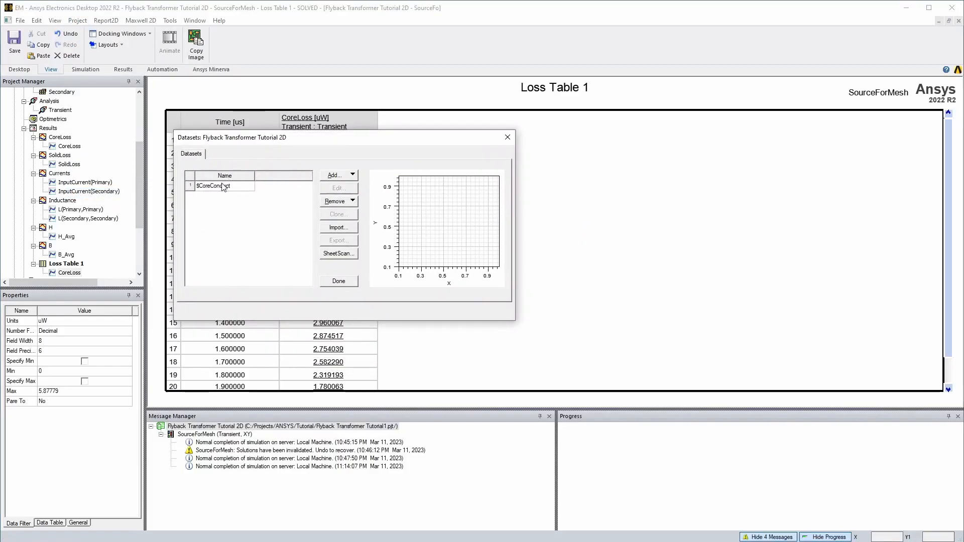
left_click(339, 281)
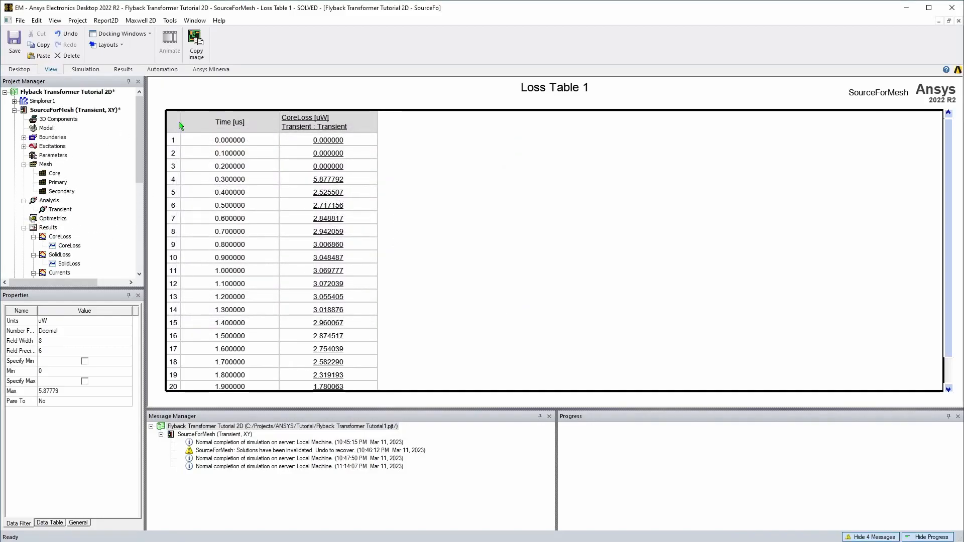
- Display the SourceForMesh model and open the properties of the MagIncMPP200 material group in its history tree
double_click(50, 110)
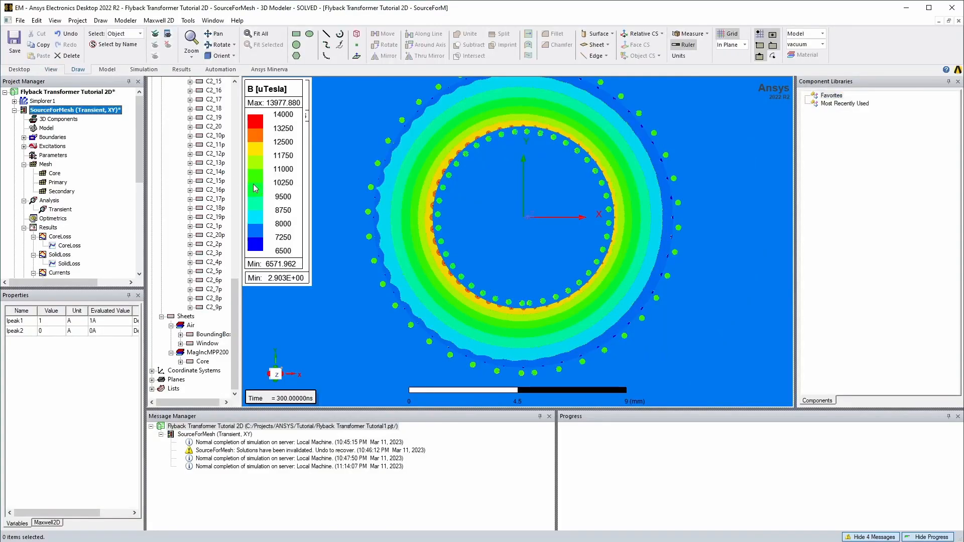
left_click_drag(241, 280, 286, 281)
scroll(178, 212, "up", 4)
scroll(179, 217, "up", 10)
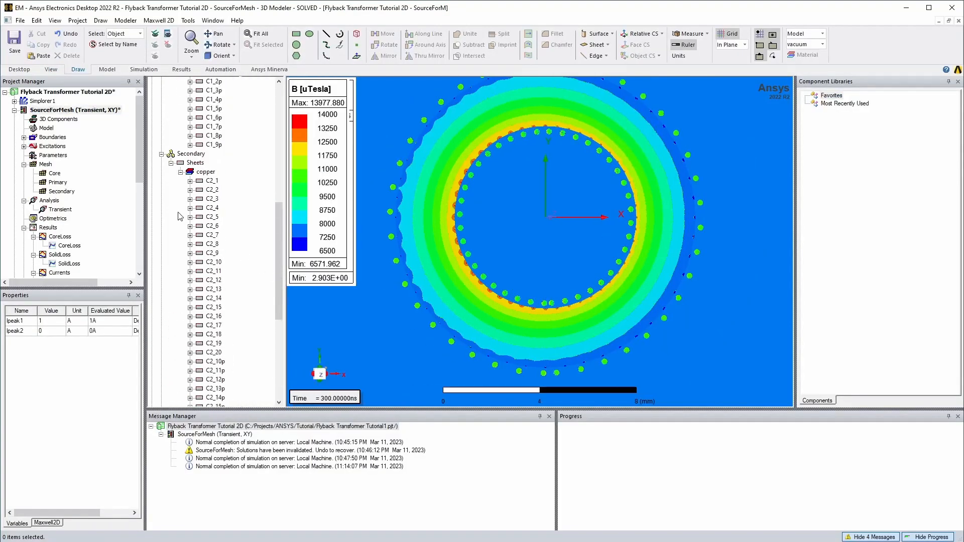
scroll(189, 219, "down", 14)
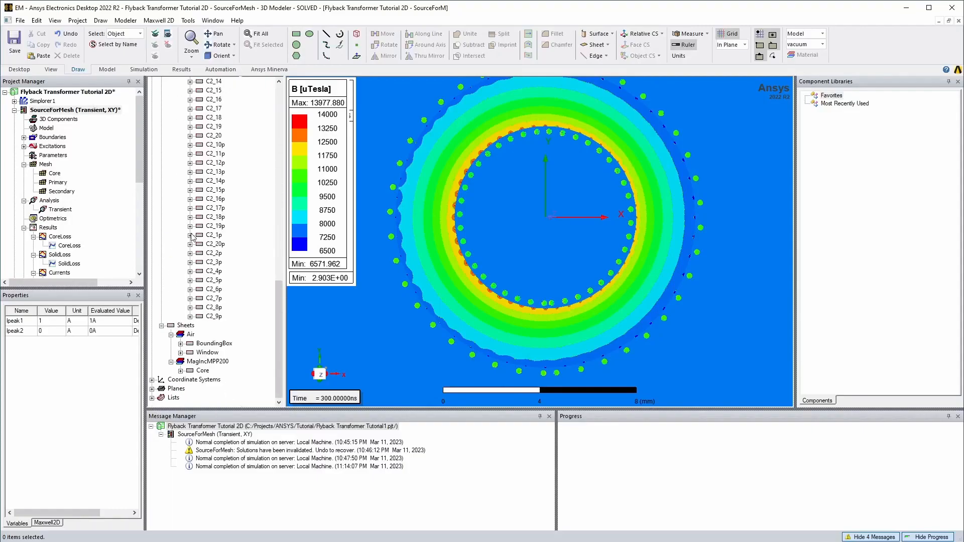
left_click(202, 370)
right_click(201, 370)
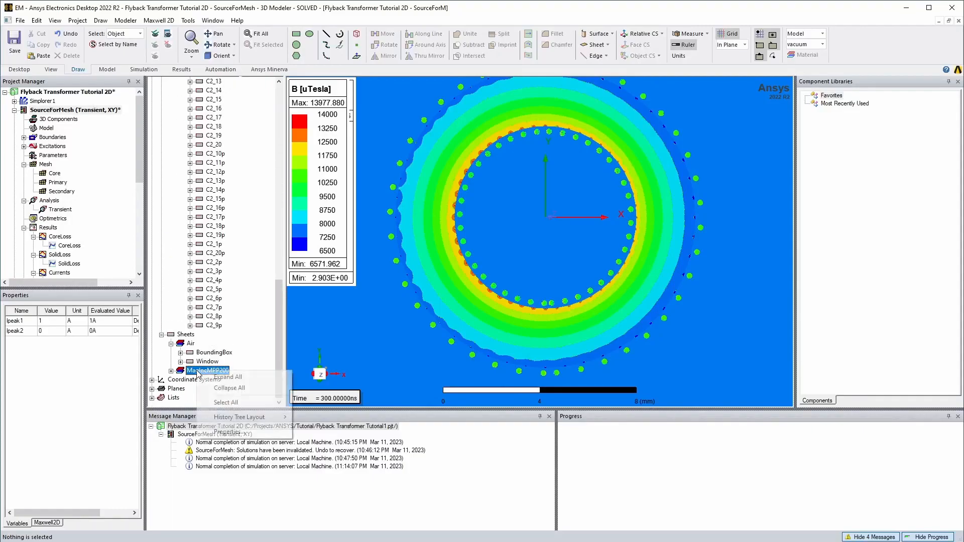
left_click(231, 432)
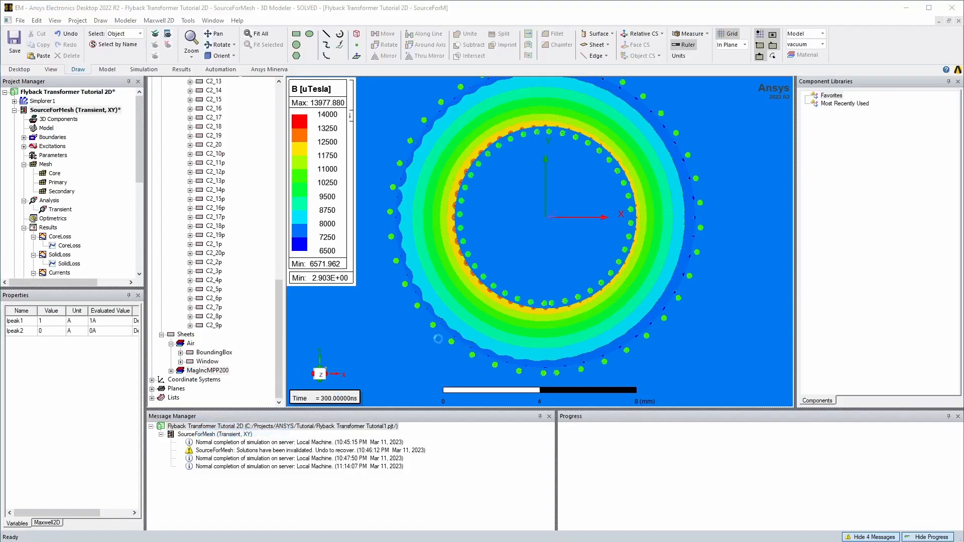
- Inspect the relative permeability in the MagIncMPP200 material definition, and cancel without changing the material
left_click(282, 327)
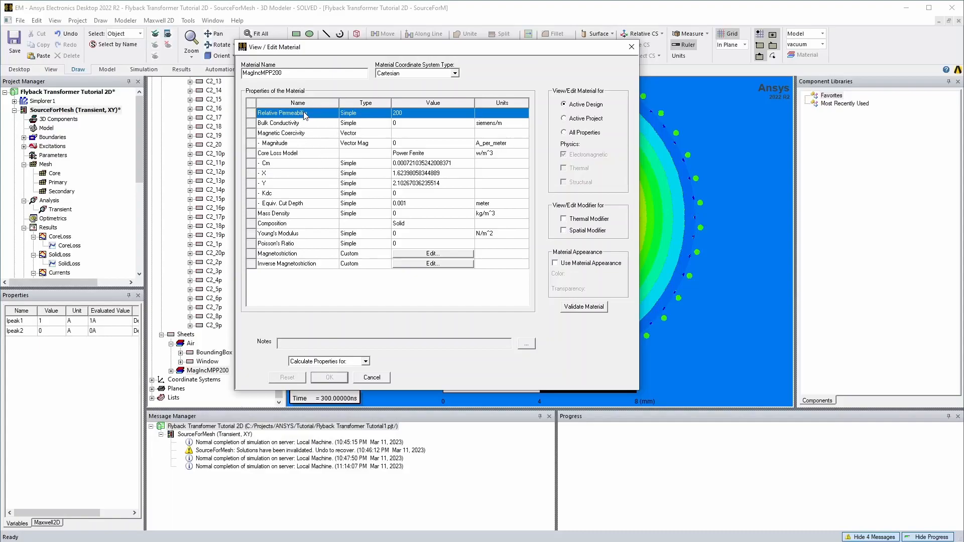
left_click(410, 114)
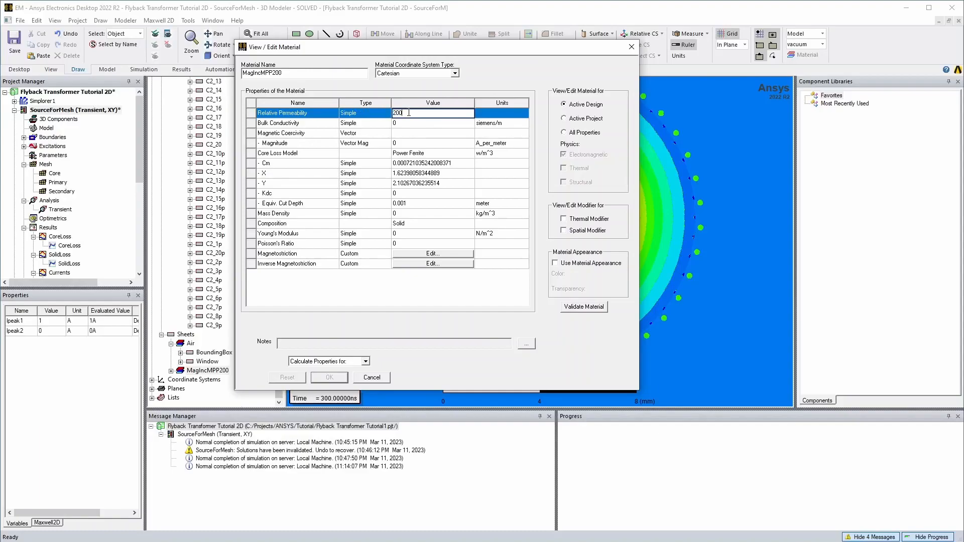
left_click(372, 378)
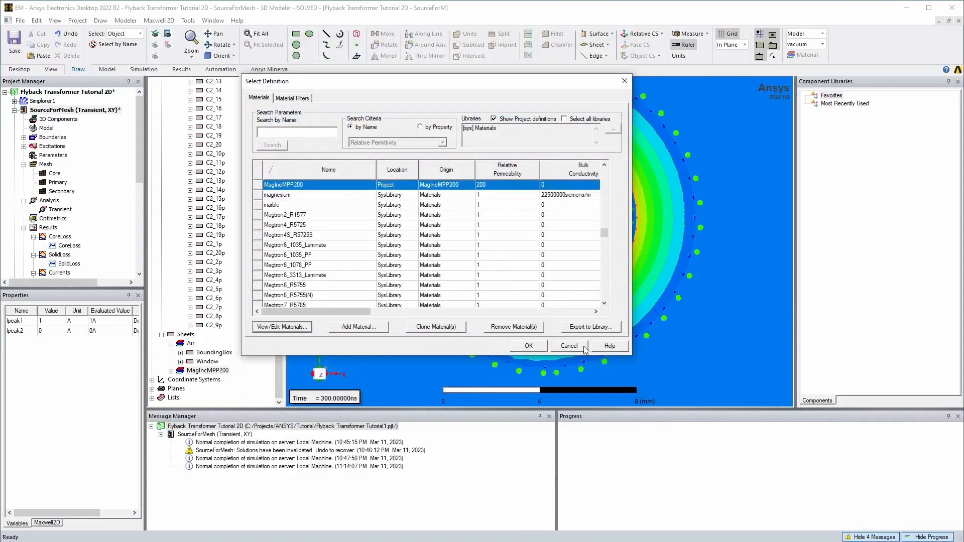
left_click(569, 345)
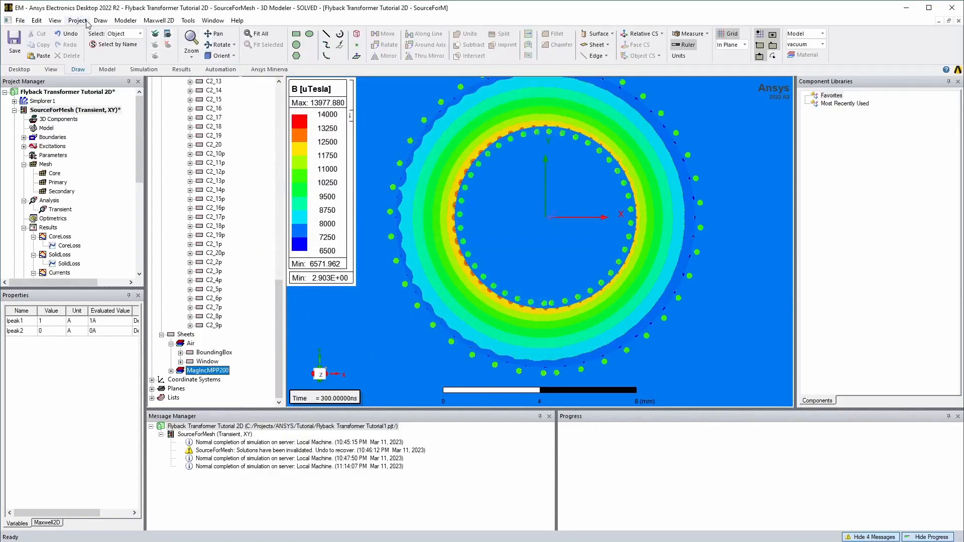
- Open the project's dataset definitions again from the model view
left_click(53, 21)
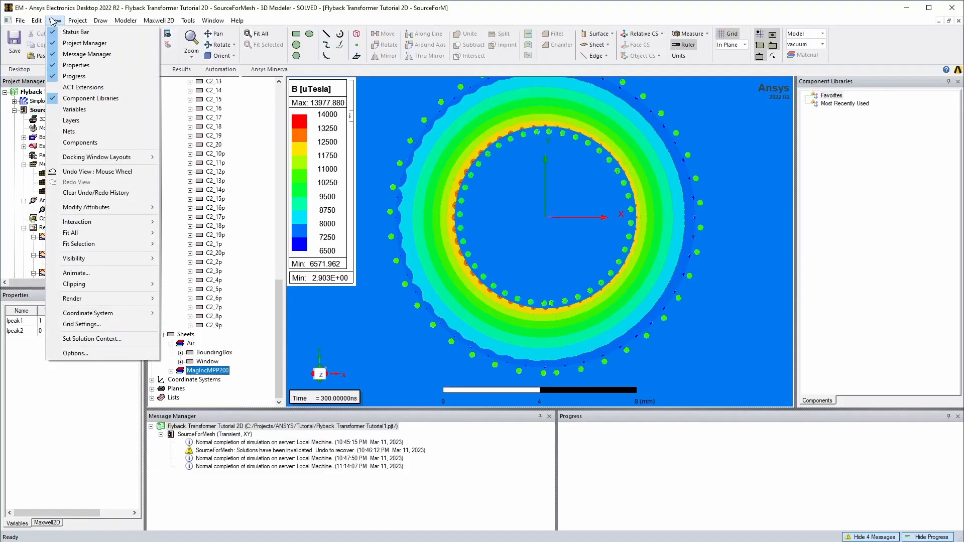
mouse_move(78, 20)
left_click(91, 194)
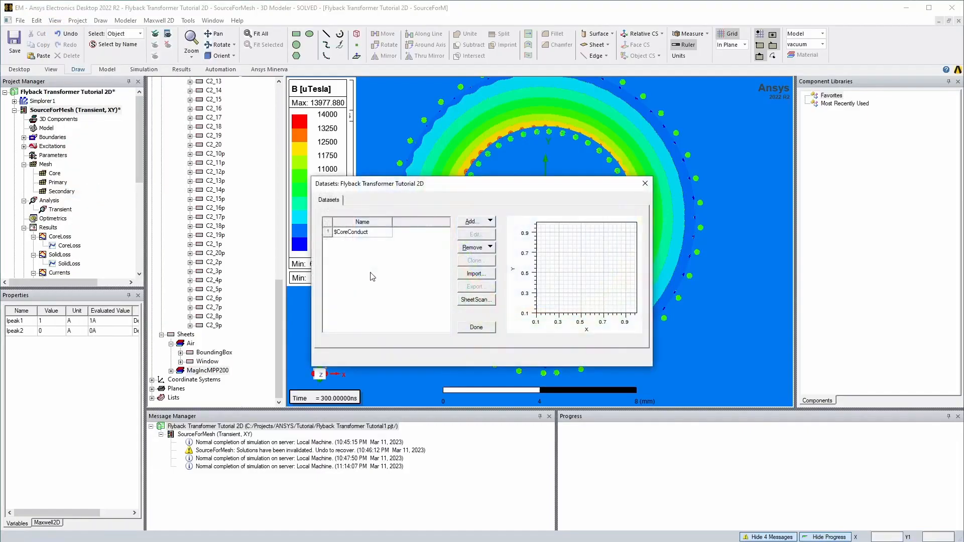